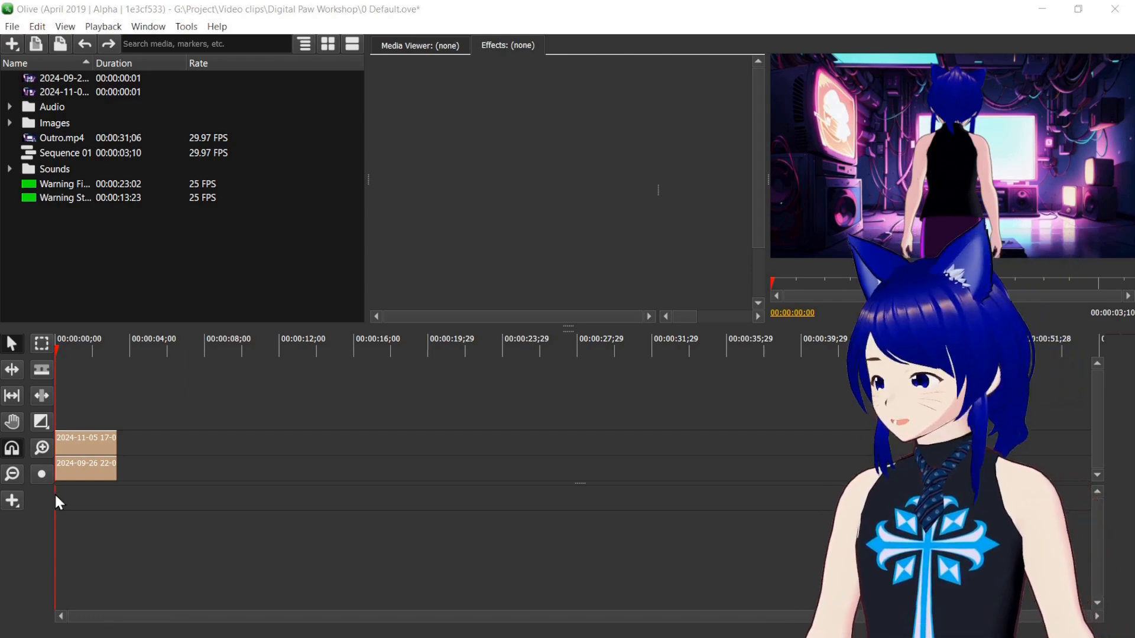
{"action": "left_click", "coordinate": [36, 450]}
{"action": "left_click", "coordinate": [37, 449]}
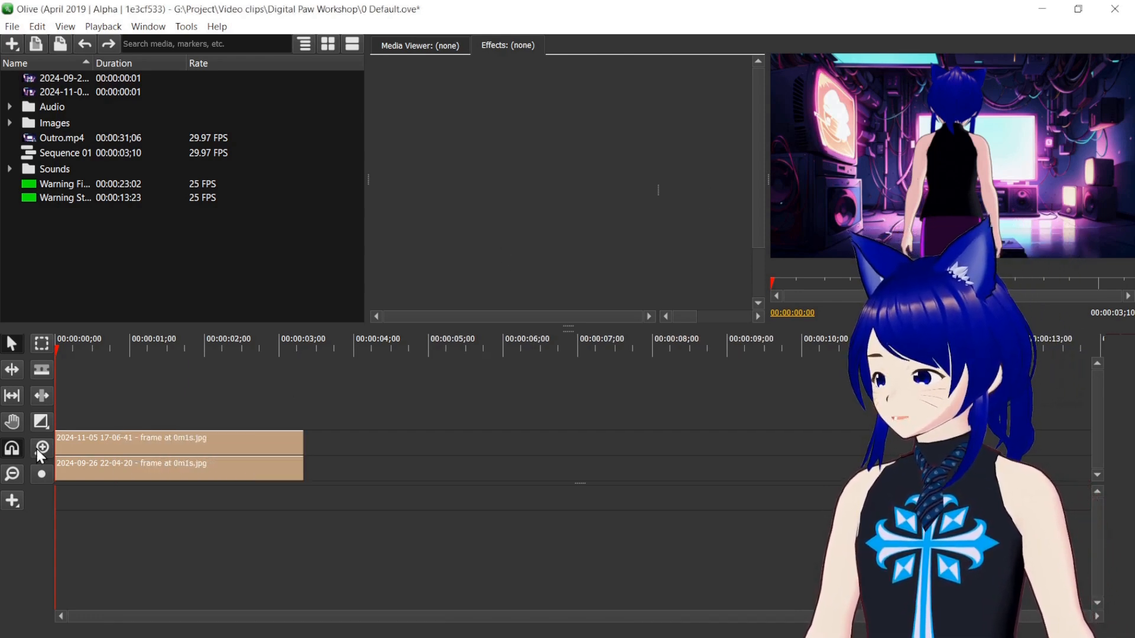
{"action": "left_click", "coordinate": [37, 449]}
{"action": "left_click", "coordinate": [111, 454]}
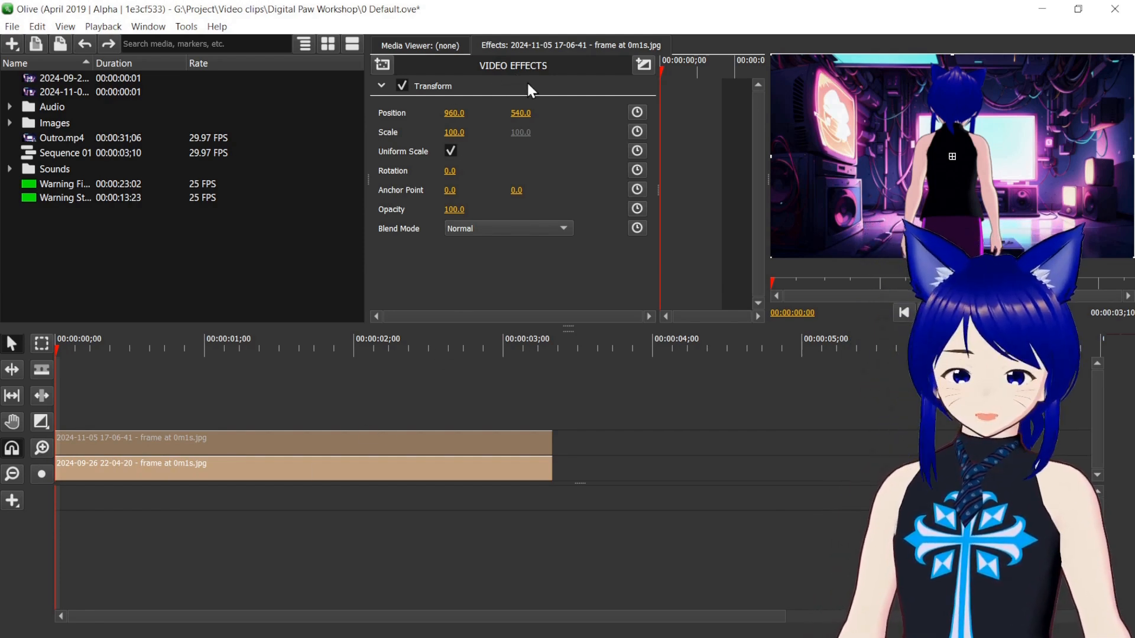
{"action": "mouse_move", "coordinate": [455, 132]}
{"action": "left_mouse_down"}
{"action": "mouse_move", "coordinate": [476, 132]}
{"action": "mouse_move", "coordinate": [477, 114]}
{"action": "mouse_move", "coordinate": [423, 114]}
{"action": "mouse_move", "coordinate": [454, 111]}
{"action": "left_mouse_up"}
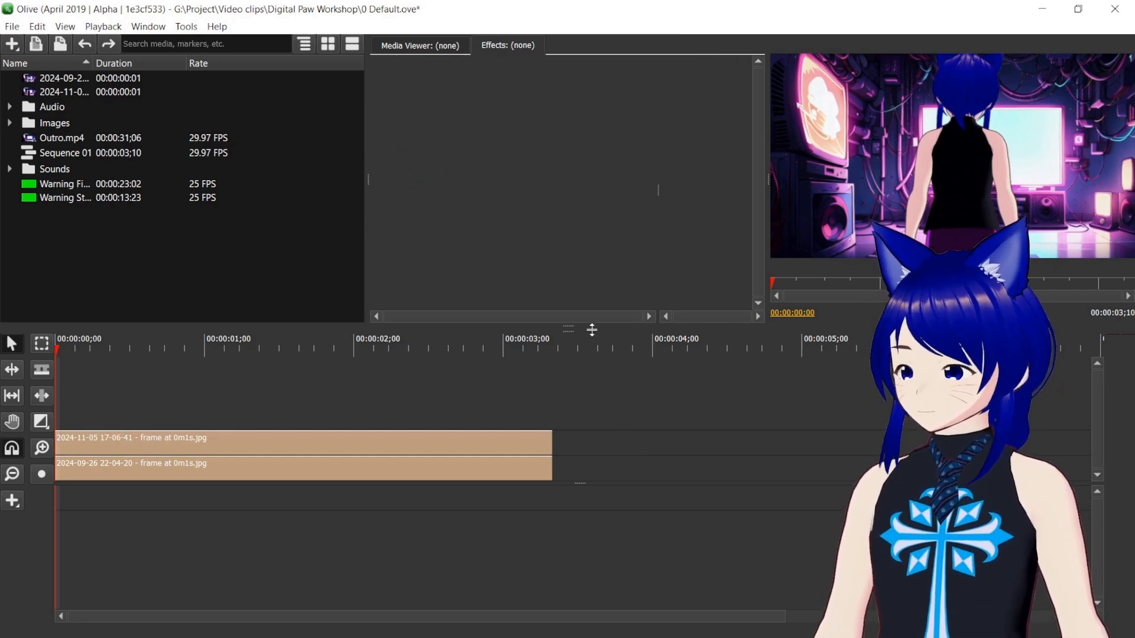
{"action": "key", "text": "ctrl+z"}
{"action": "key", "text": "ctrl+z"}
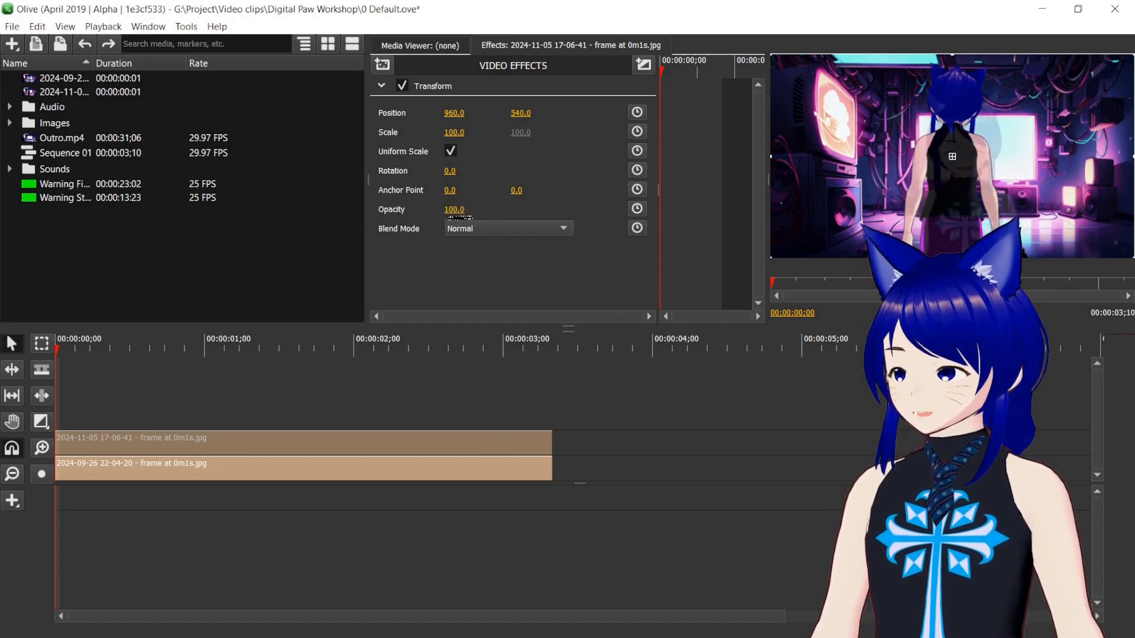
{"action": "left_click_drag", "start_coordinate": [454, 213], "coordinate": [454, 218]}
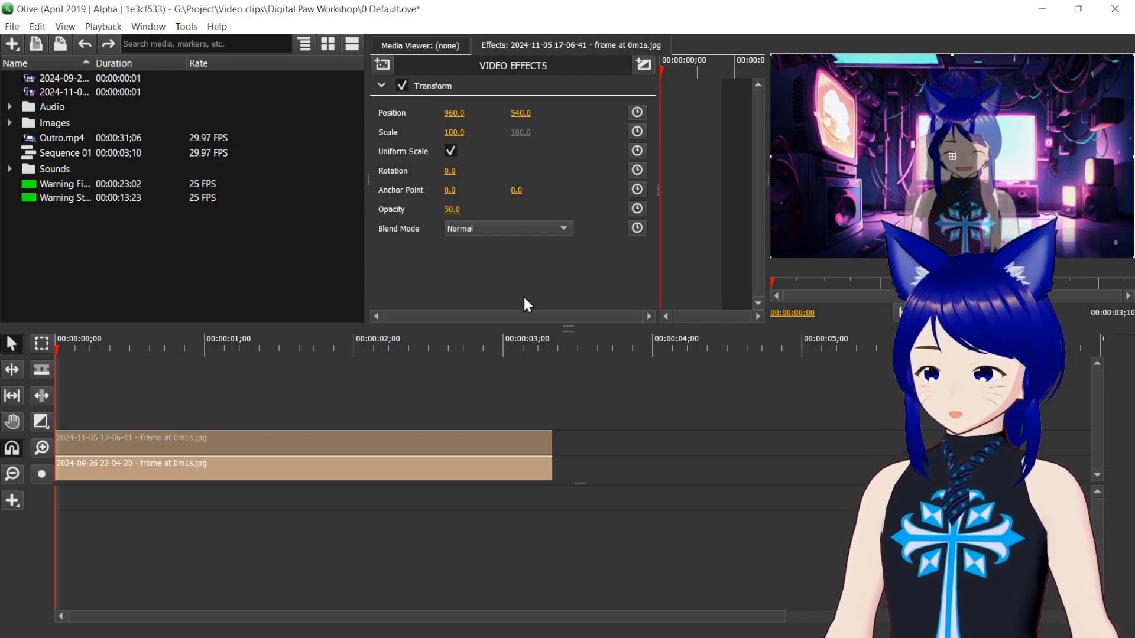
{"action": "left_click", "coordinate": [531, 385]}
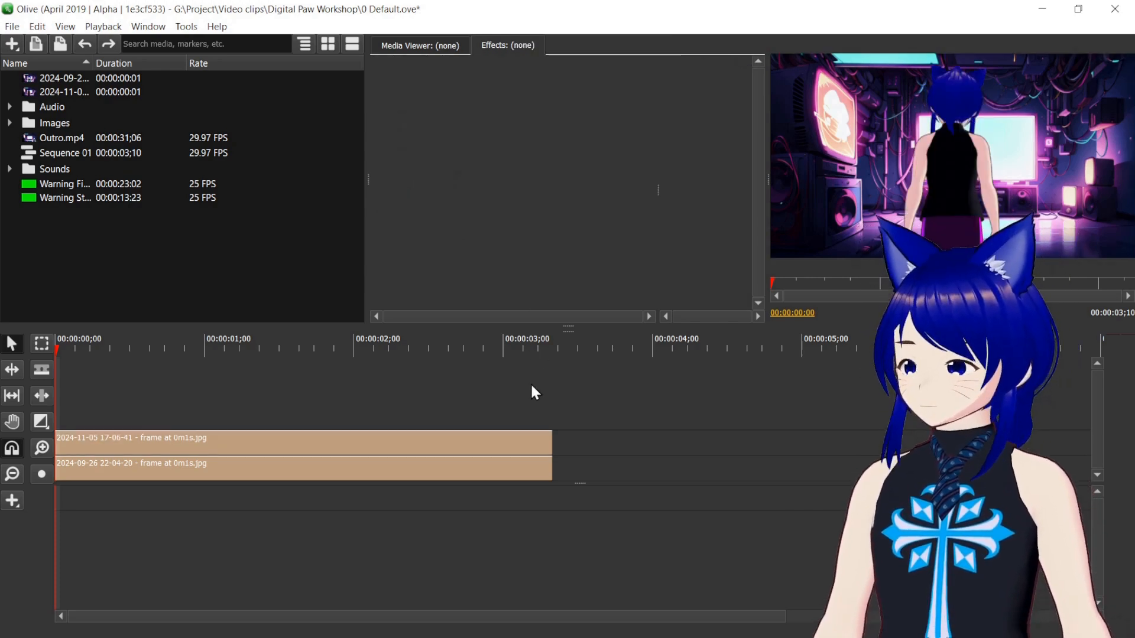
{"action": "left_click", "coordinate": [469, 449]}
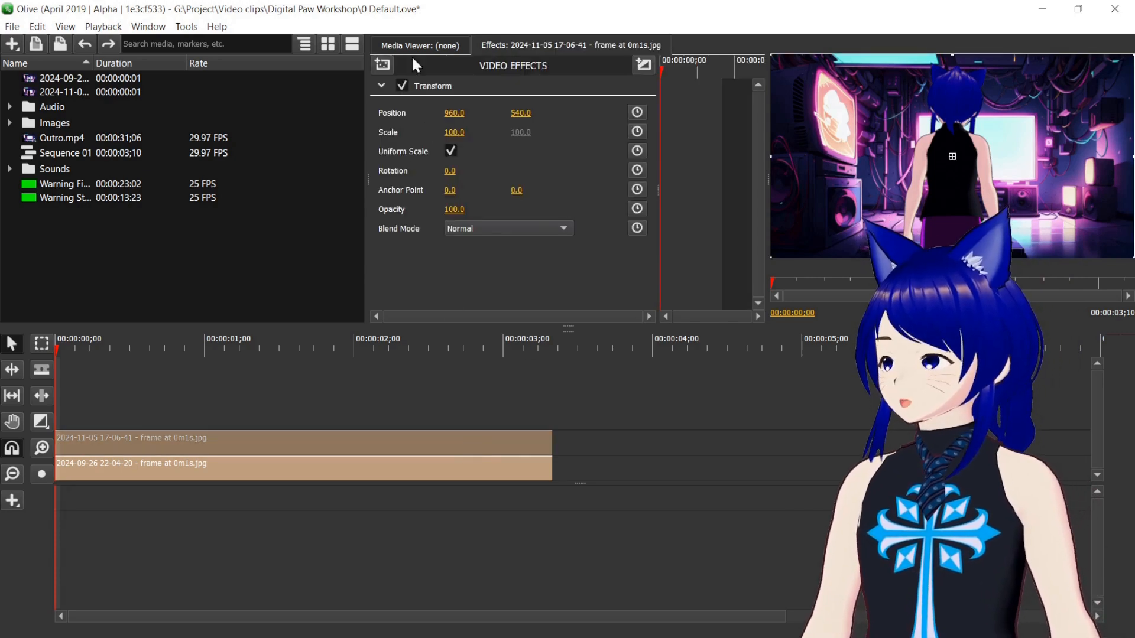
{"action": "left_click", "coordinate": [383, 64]}
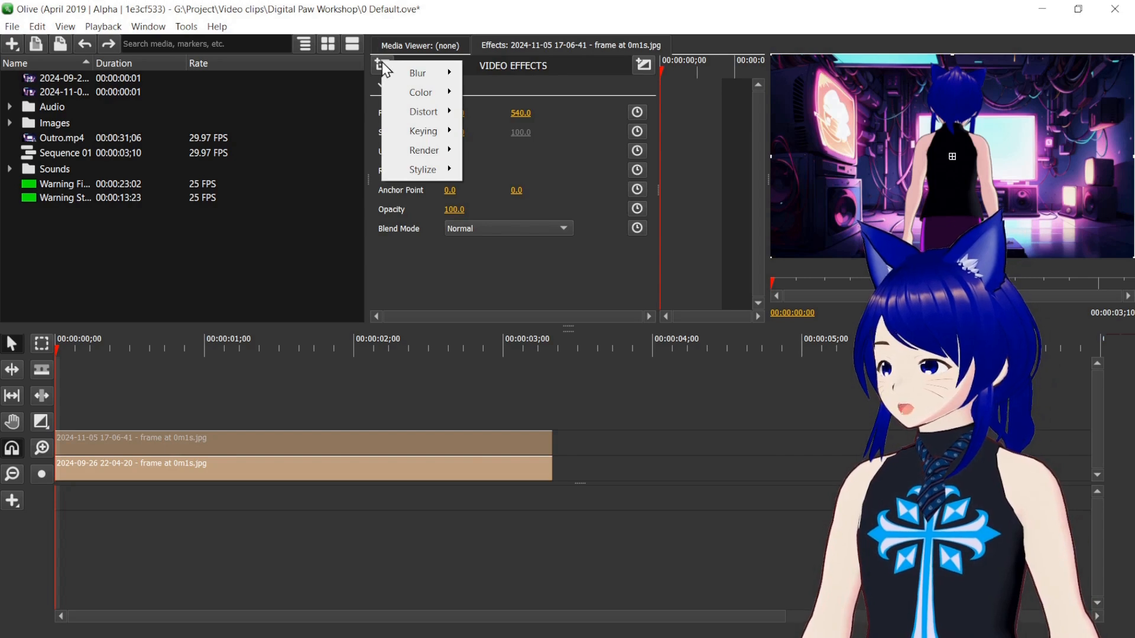
{"action": "left_click", "coordinate": [411, 279]}
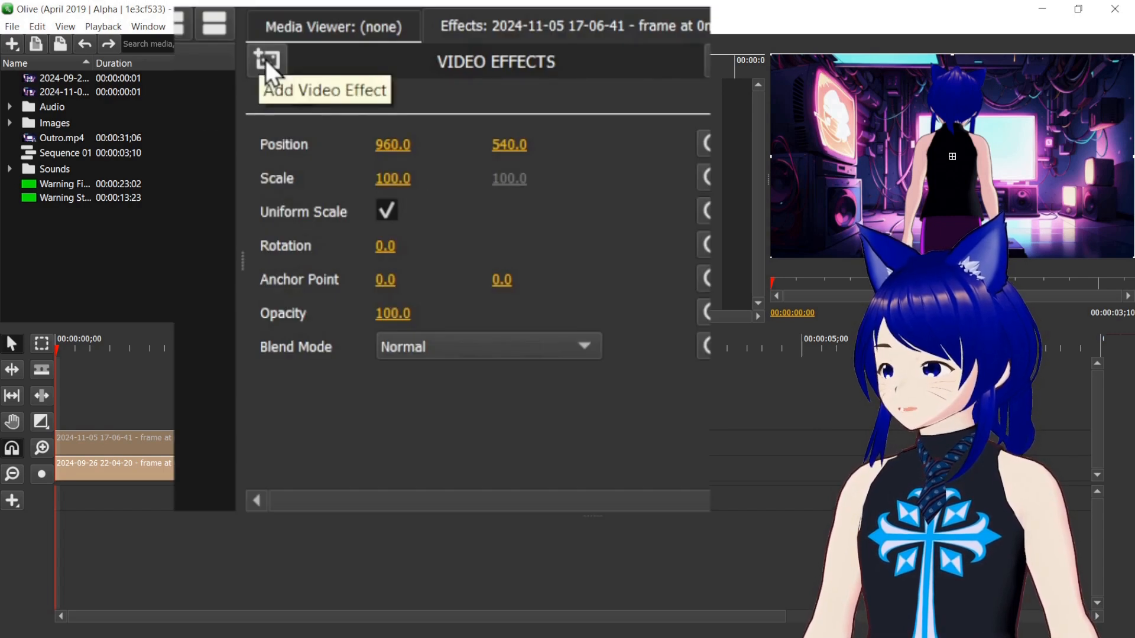
{"action": "left_click", "coordinate": [265, 60]}
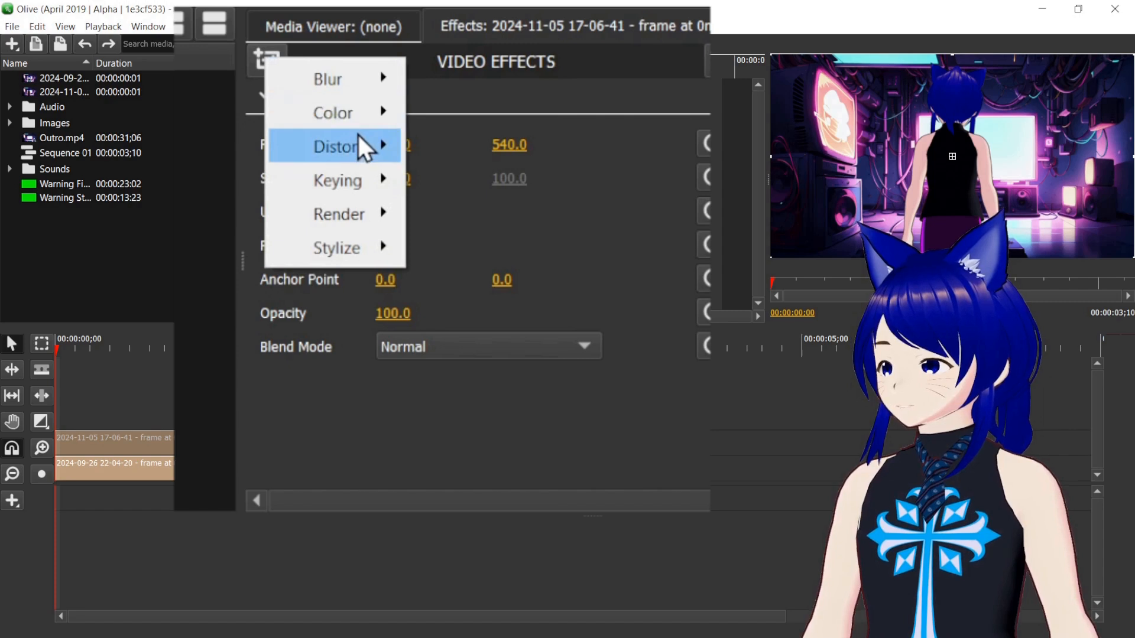
{"action": "mouse_move", "coordinate": [359, 142]}
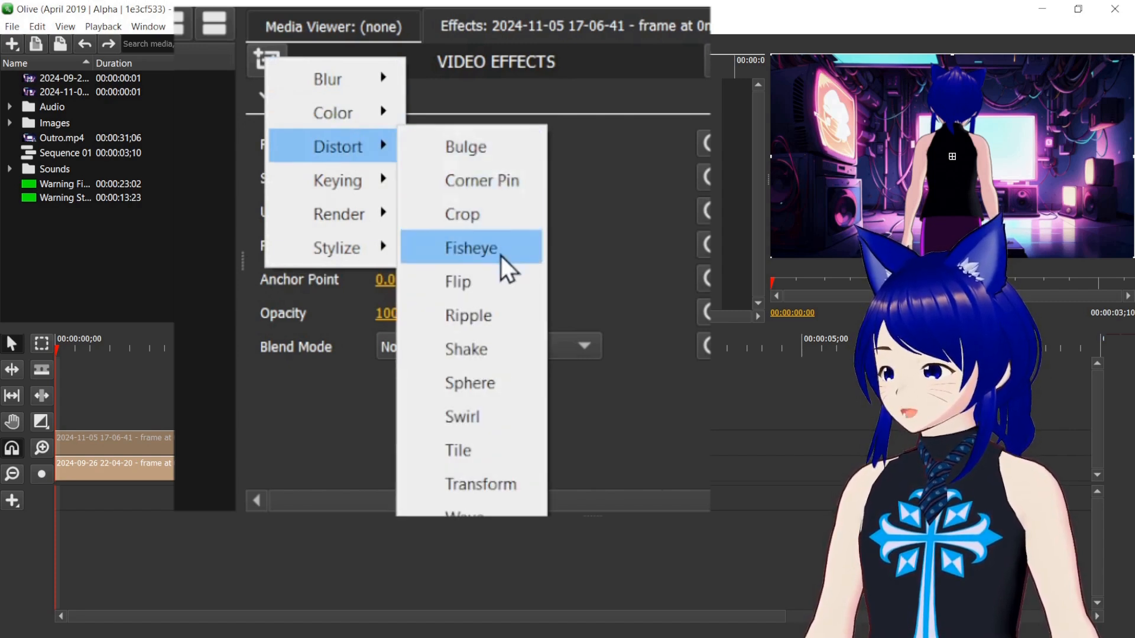
{"action": "left_click", "coordinate": [499, 222]}
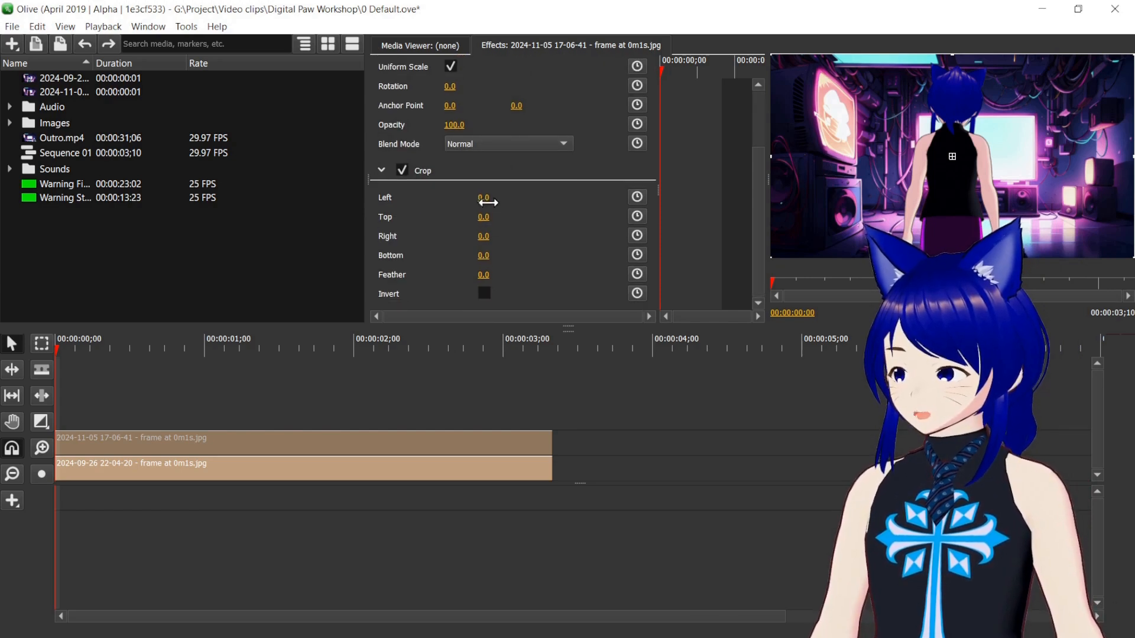
{"action": "left_click_drag", "start_coordinate": [488, 207], "coordinate": [509, 207]}
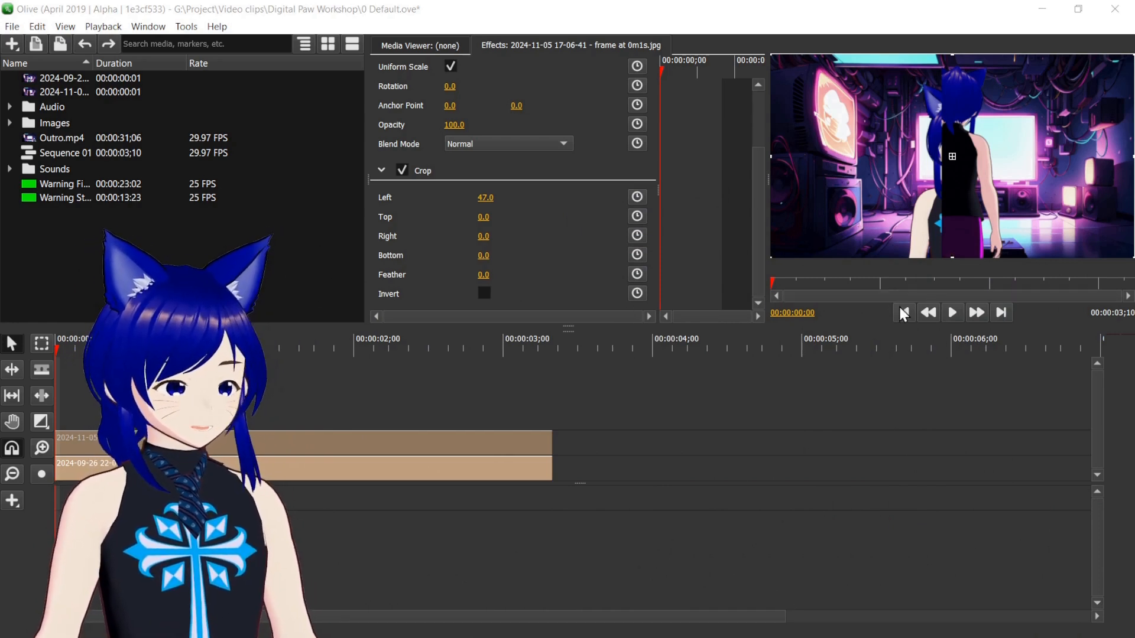
{"action": "left_click", "coordinate": [851, 361]}
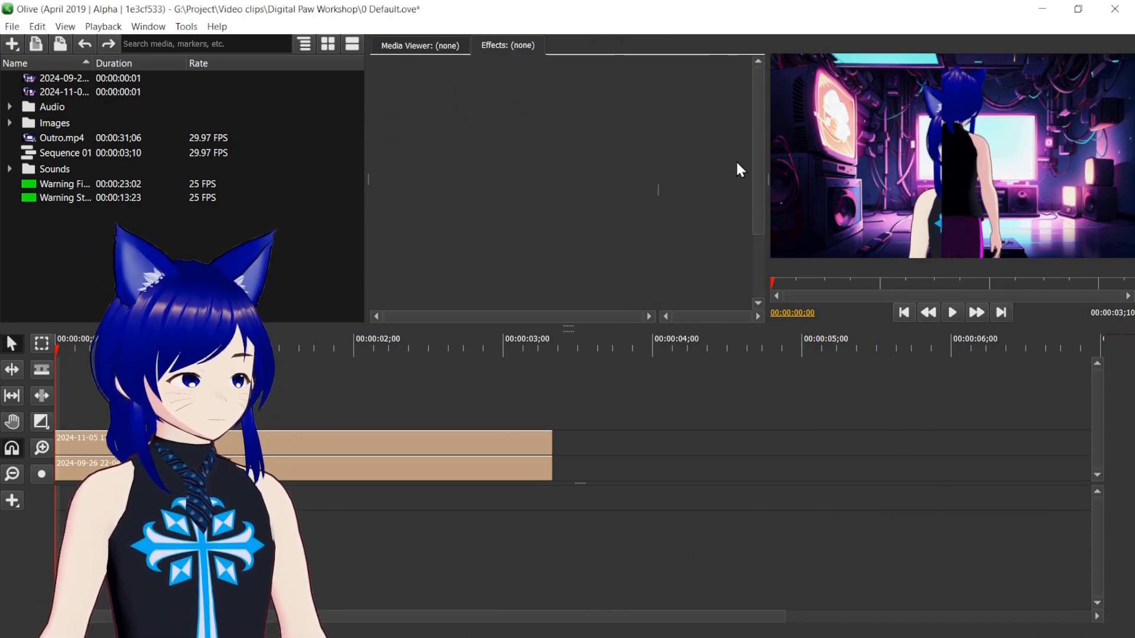
Enlarge the sequence preview by widening it and giving it more height over the timeline.
{"action": "left_click_drag", "start_coordinate": [766, 179], "coordinate": [706, 185]}
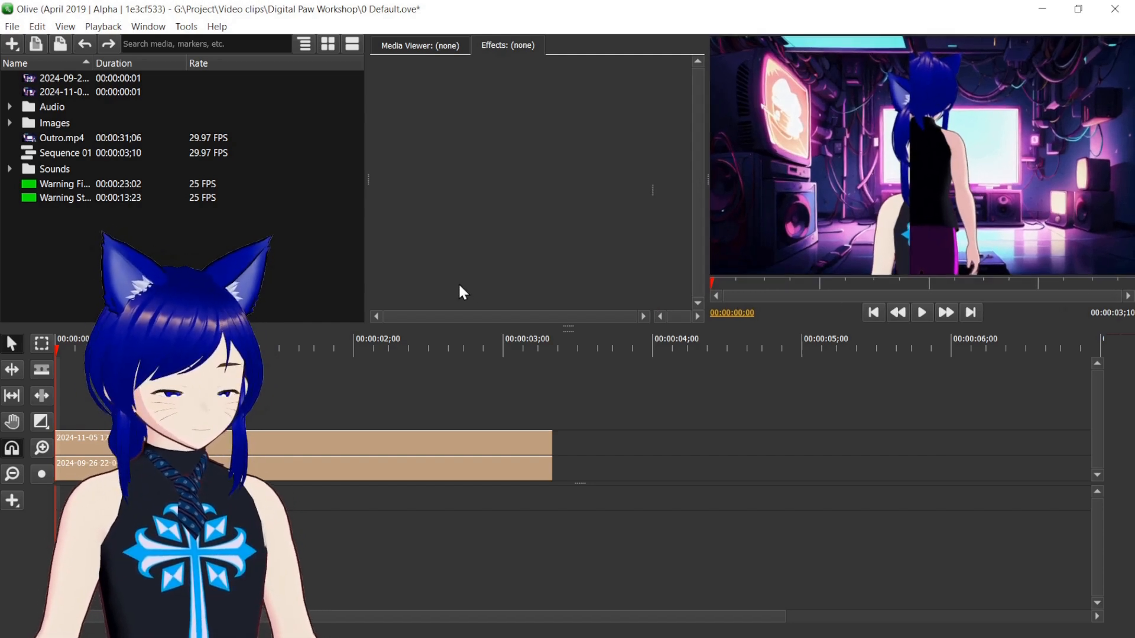
{"action": "left_click_drag", "start_coordinate": [569, 330], "coordinate": [569, 404]}
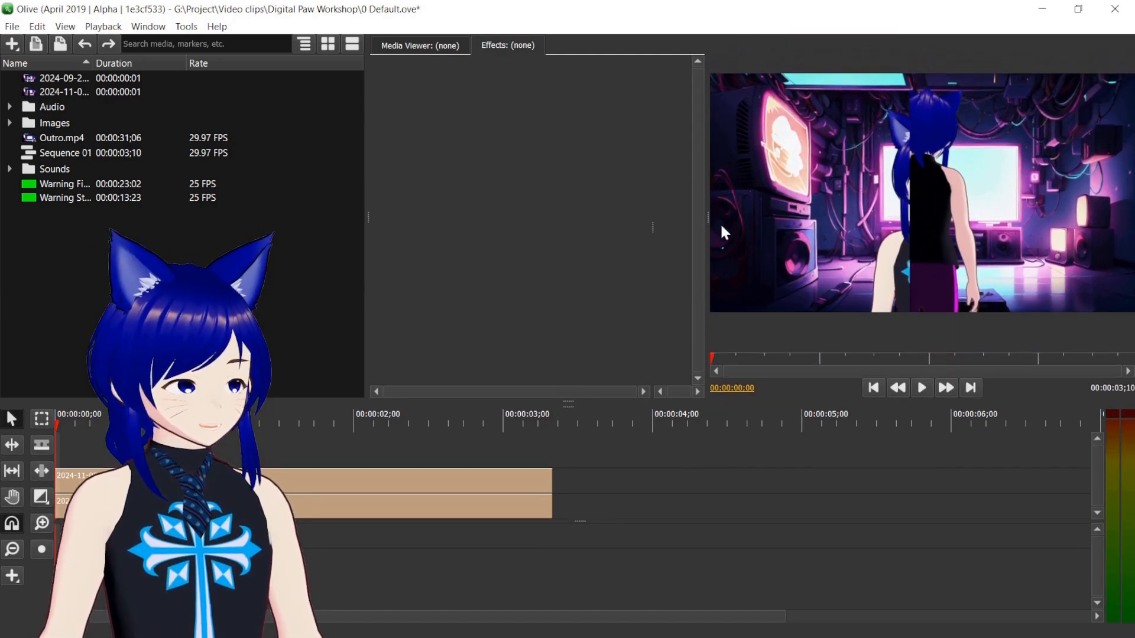
{"action": "left_click_drag", "start_coordinate": [711, 221], "coordinate": [653, 222]}
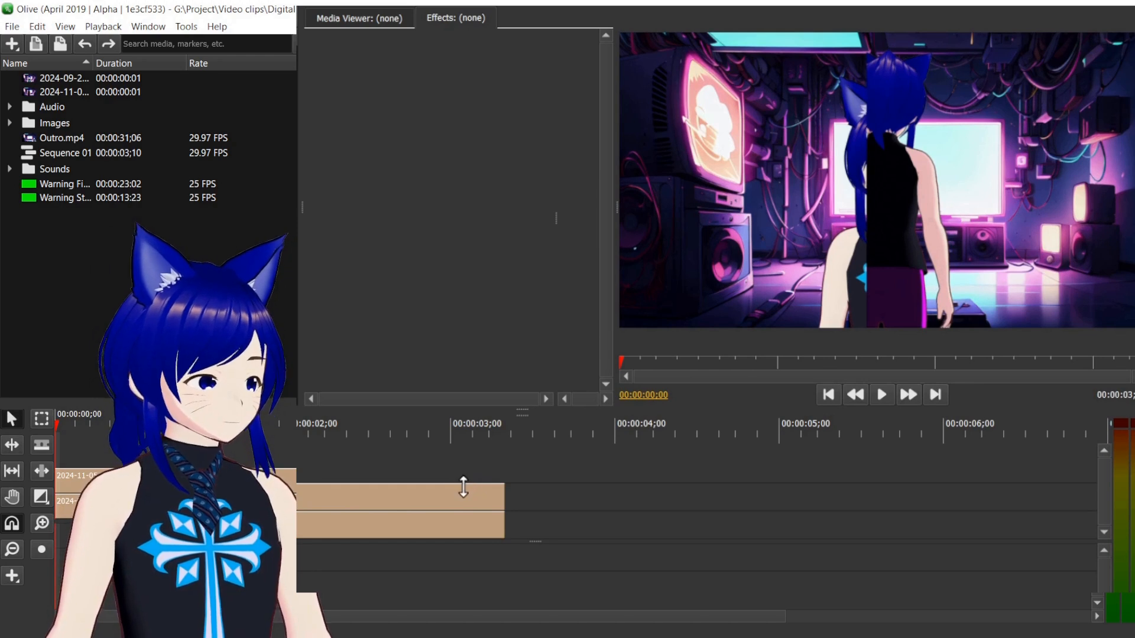
Set the clip's Crop effect to left 39, top 19, right 37, bottom 22 and feather 57, and invert it.
{"action": "left_click", "coordinate": [460, 495]}
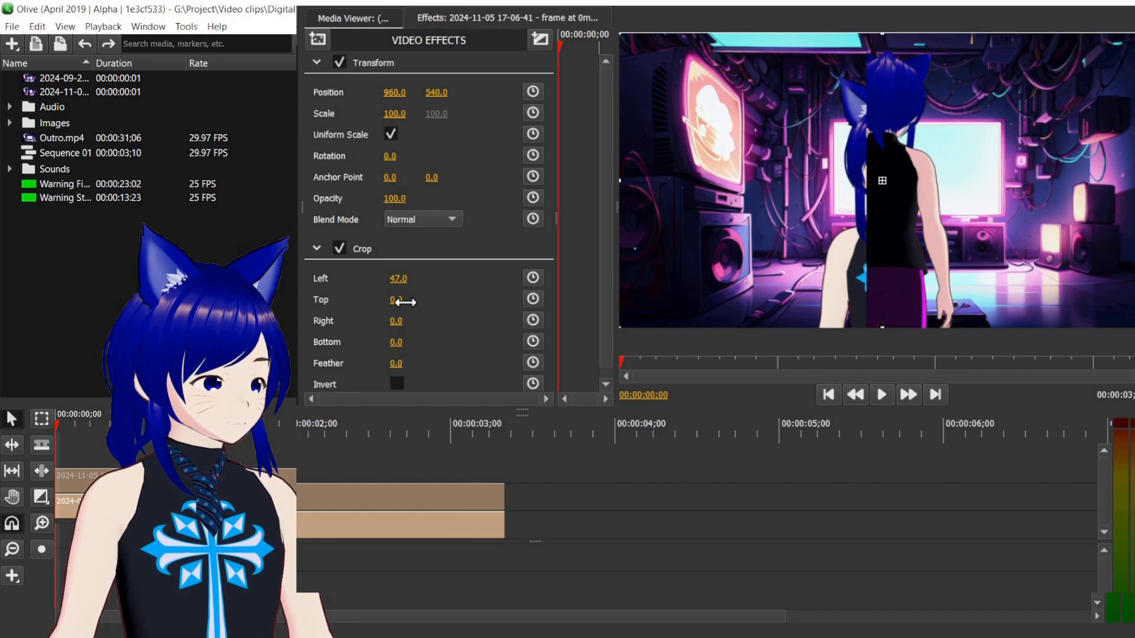
{"action": "left_click_drag", "start_coordinate": [405, 303], "coordinate": [407, 350]}
{"action": "scroll", "coordinate": [411, 373], "scroll_direction": "down", "scroll_amount": 1}
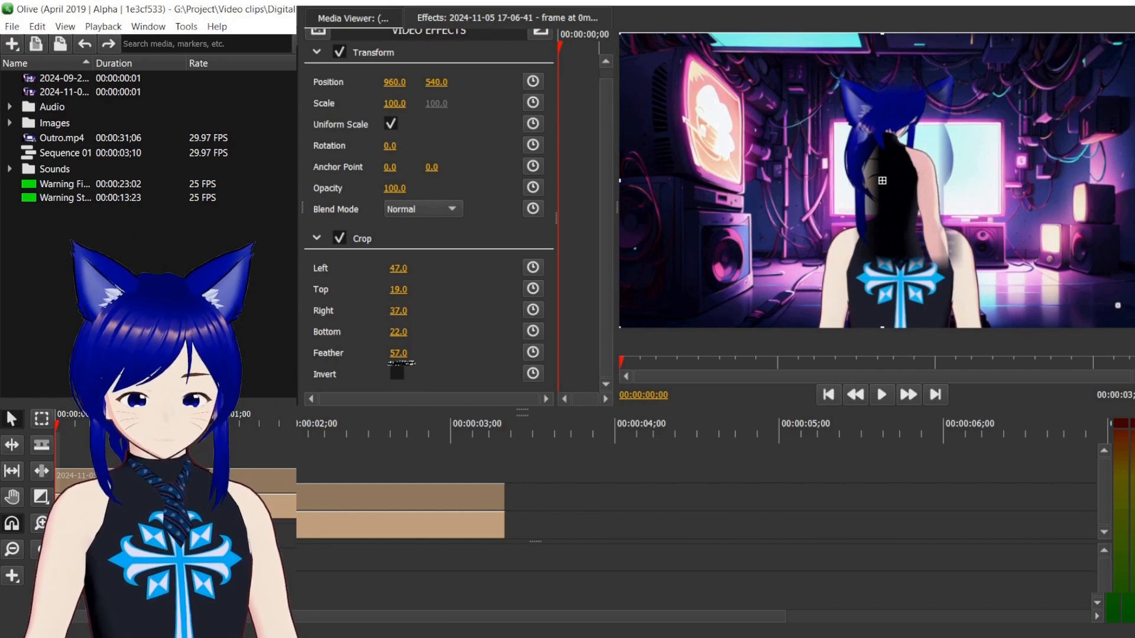
{"action": "left_click_drag", "start_coordinate": [395, 269], "coordinate": [389, 269]}
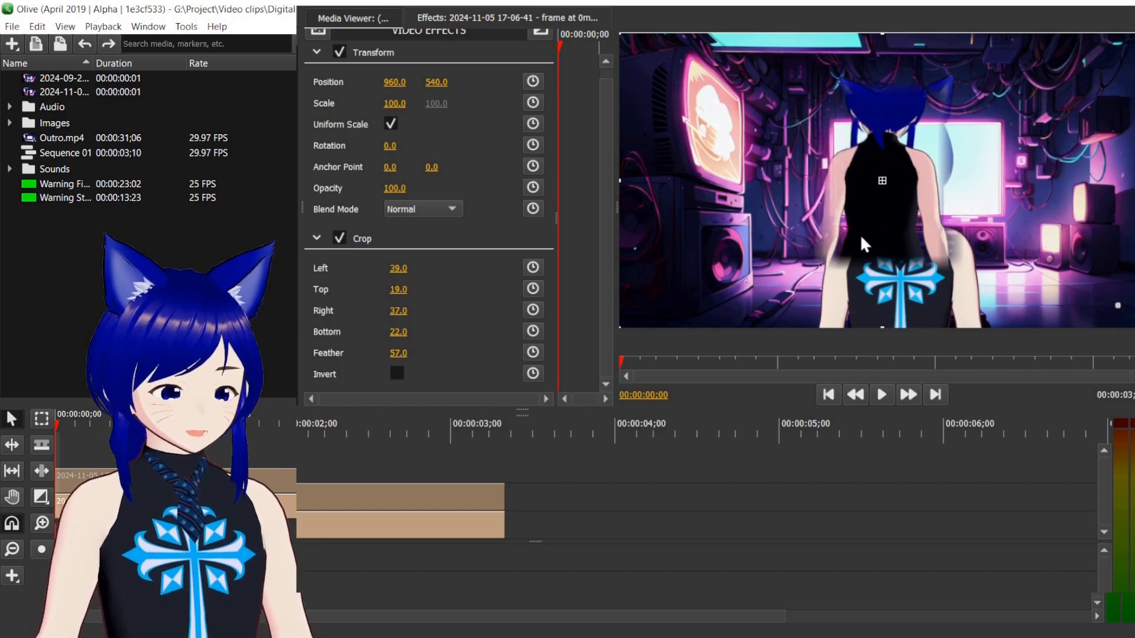
{"action": "left_click", "coordinate": [396, 374]}
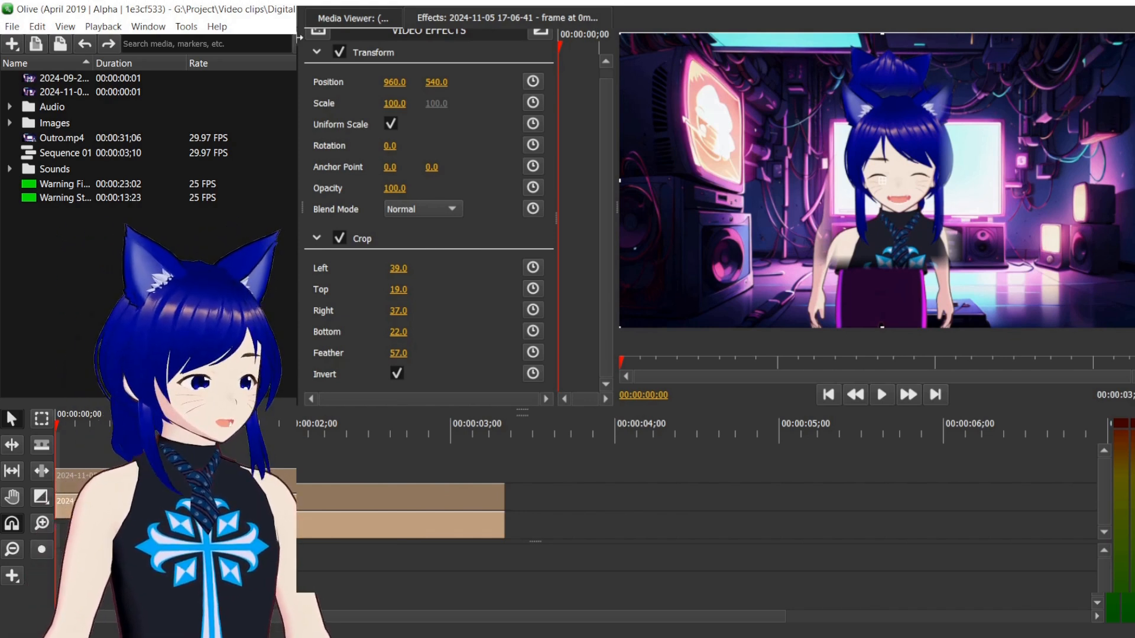
Collapse the clip's Transform settings and delete its Crop effect.
{"action": "left_click", "coordinate": [317, 53]}
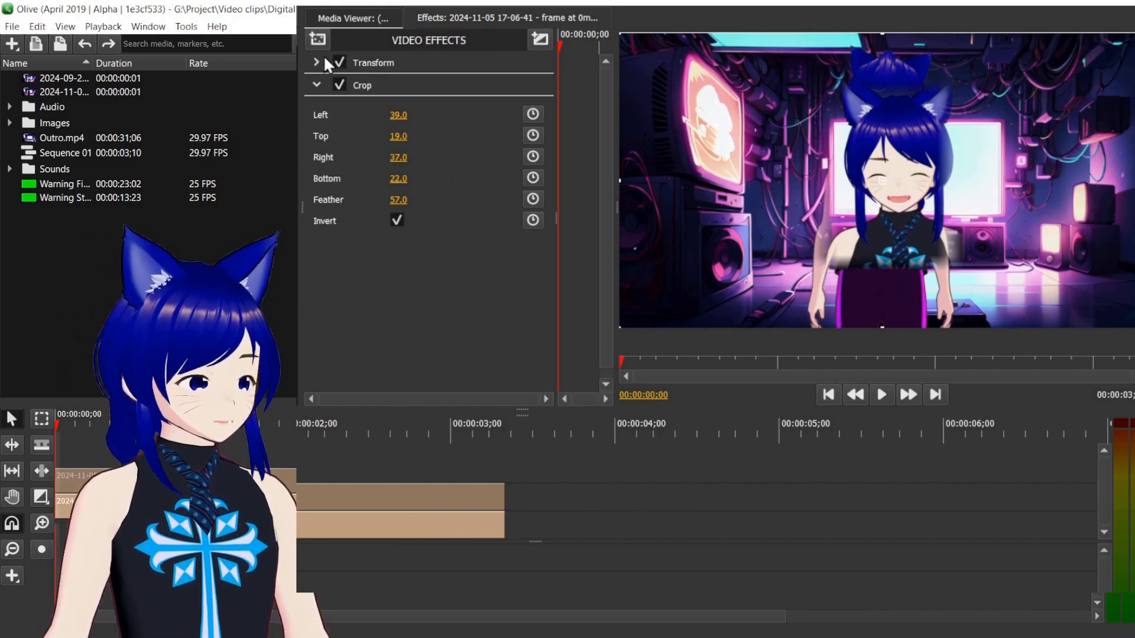
{"action": "right_click", "coordinate": [428, 86]}
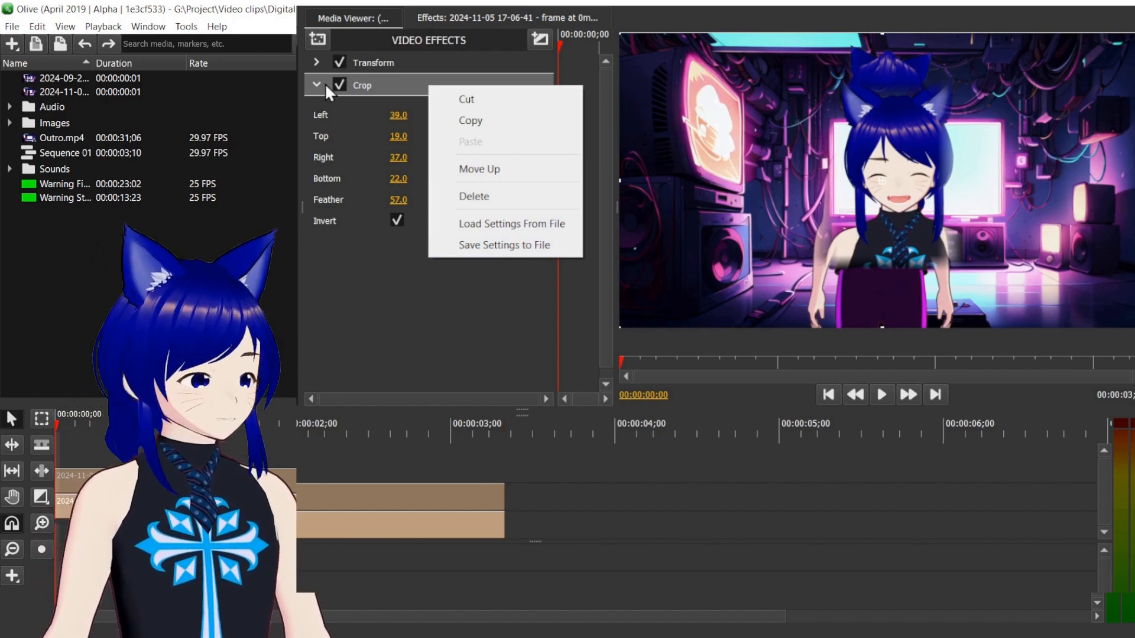
{"action": "left_click", "coordinate": [493, 198]}
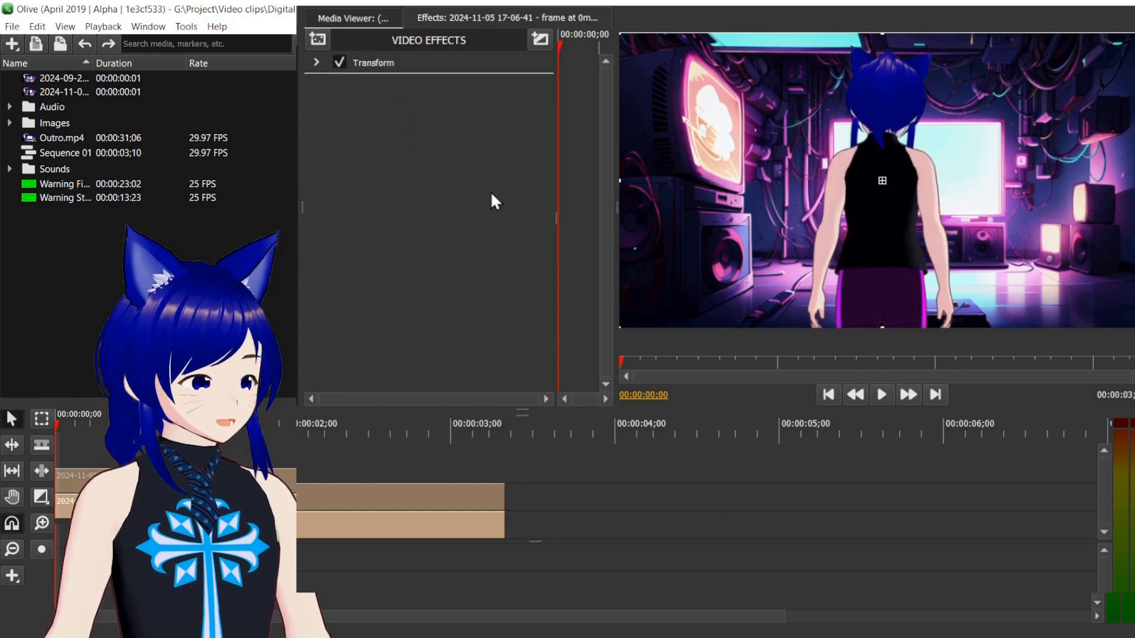
{"action": "left_click", "coordinate": [318, 60]}
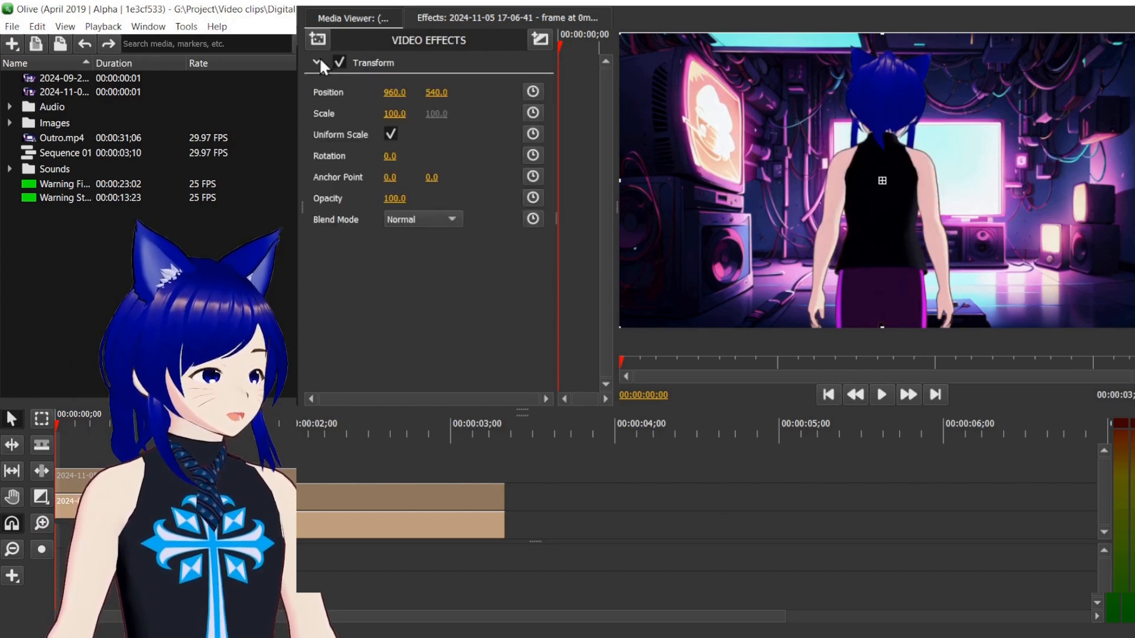
{"action": "left_click", "coordinate": [317, 63]}
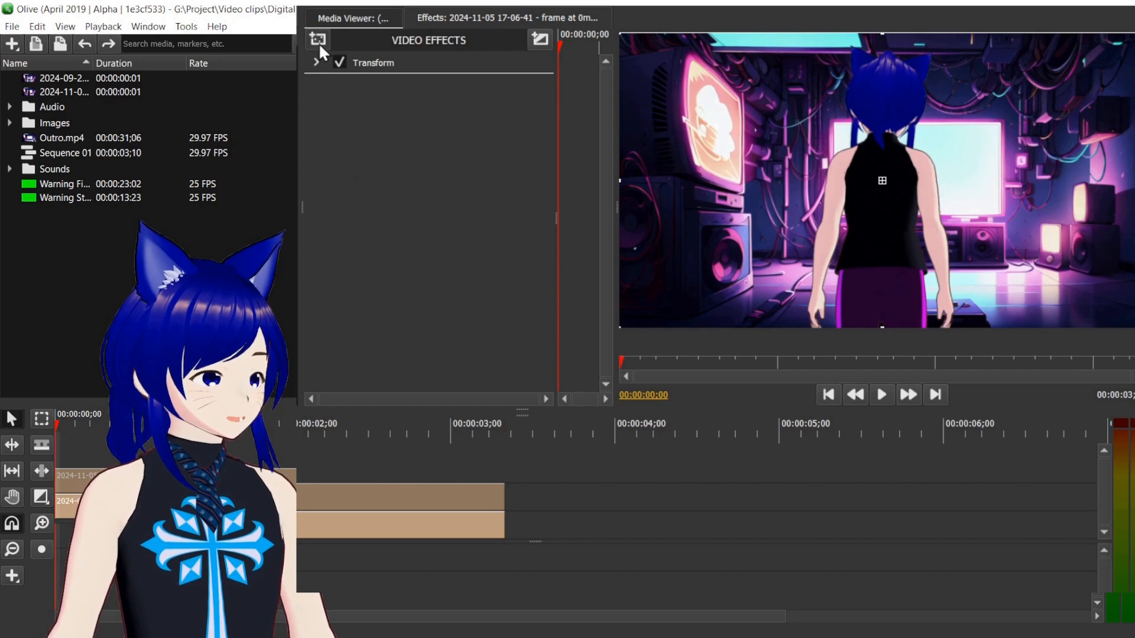
Add a Bulge distort effect to the clip with amount 65 and center -274, 123.
{"action": "left_click", "coordinate": [318, 40]}
{"action": "mouse_move", "coordinate": [365, 105]}
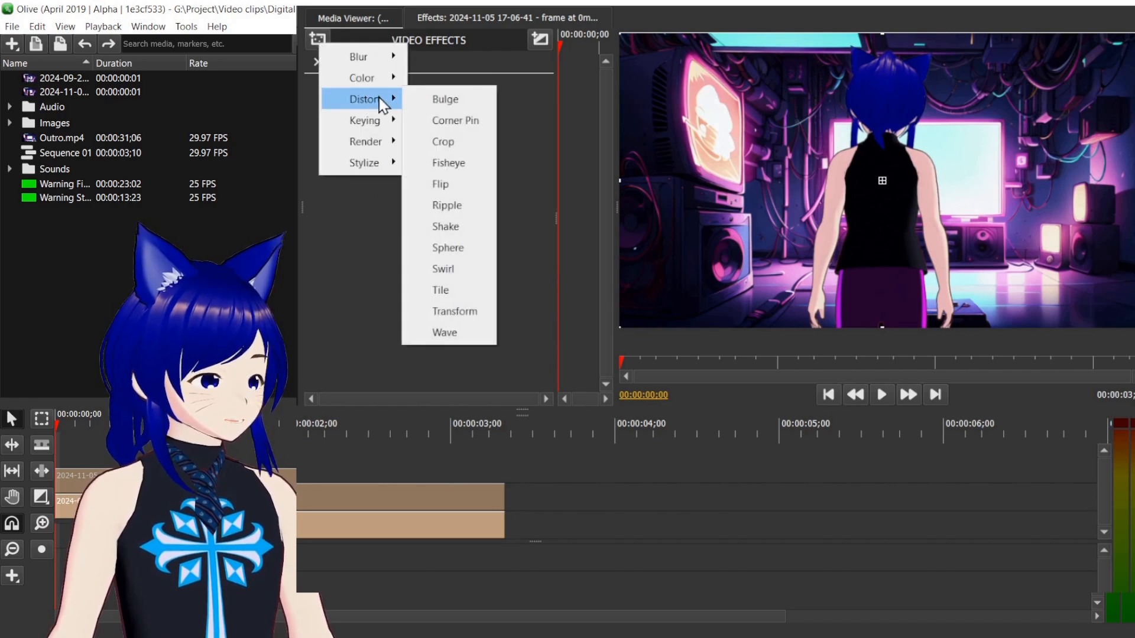
{"action": "left_click", "coordinate": [448, 100]}
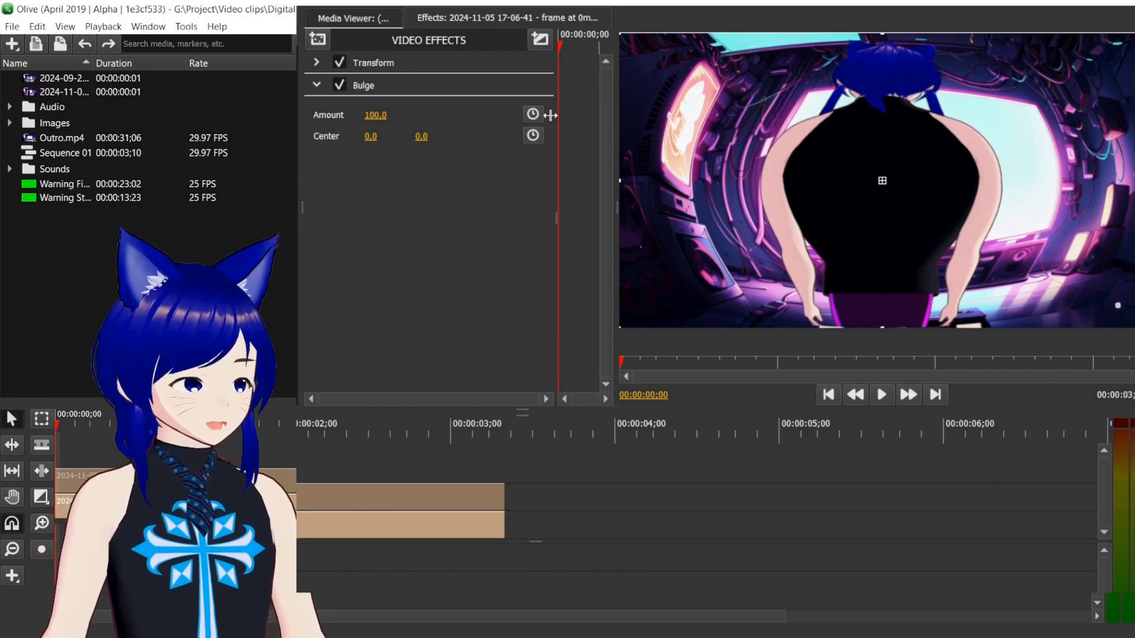
{"action": "mouse_move", "coordinate": [372, 127]}
{"action": "left_mouse_down"}
{"action": "mouse_move", "coordinate": [361, 127]}
{"action": "mouse_move", "coordinate": [371, 127]}
{"action": "left_mouse_up"}
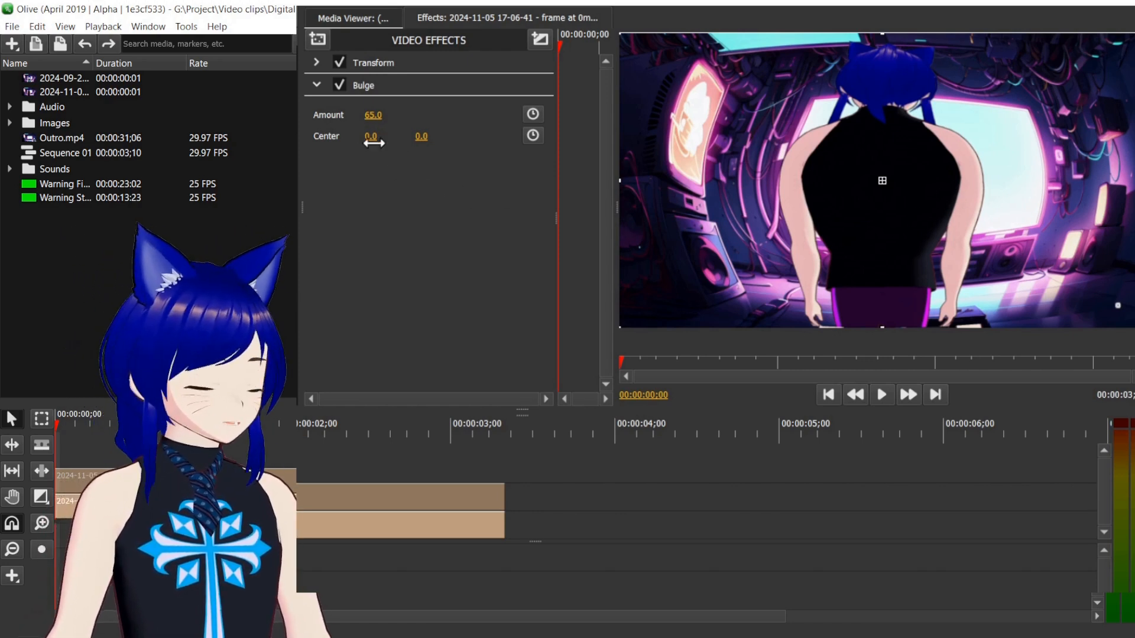
{"action": "left_click_drag", "start_coordinate": [367, 153], "coordinate": [449, 132]}
Replace the clip's Bulge effect with the Corner Pin distort effect.
{"action": "right_click", "coordinate": [411, 79]}
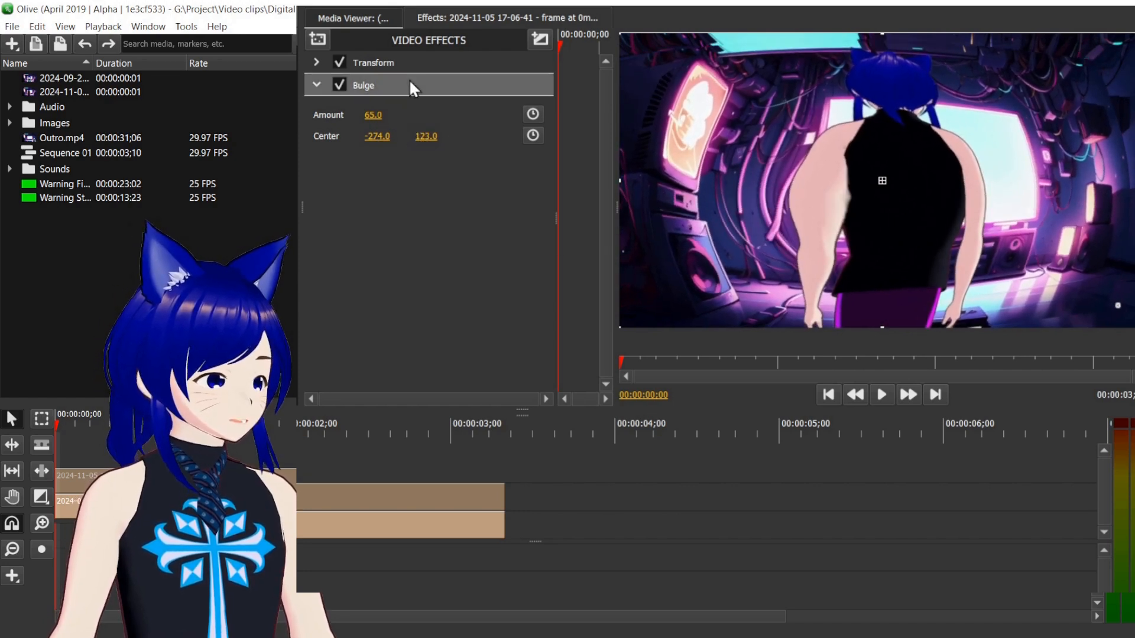
{"action": "left_click", "coordinate": [455, 189]}
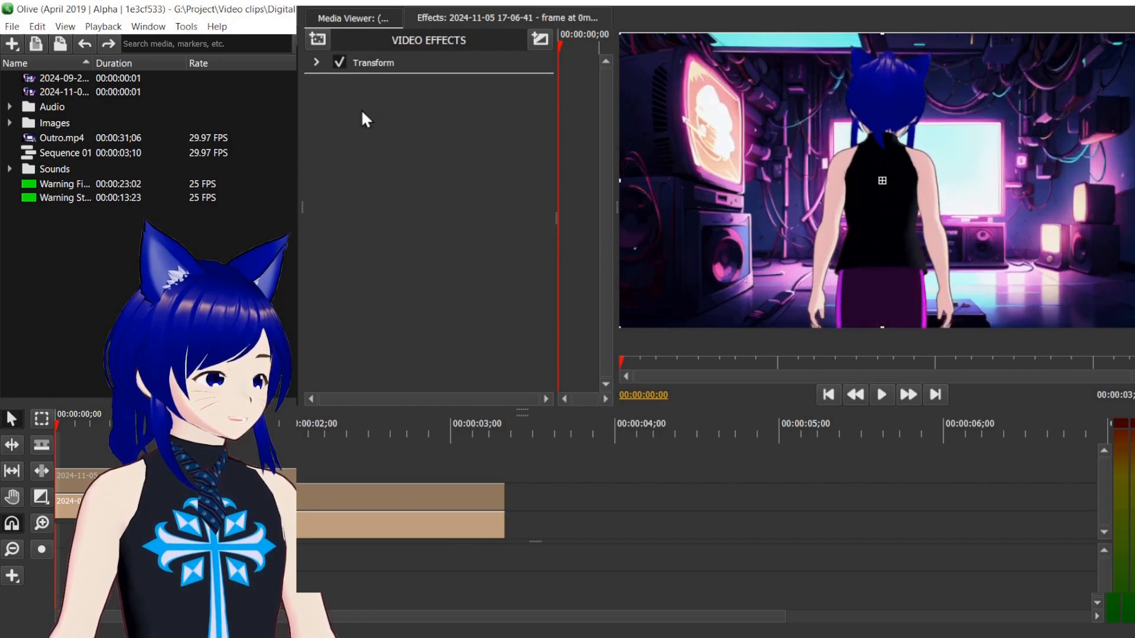
{"action": "left_click", "coordinate": [313, 42]}
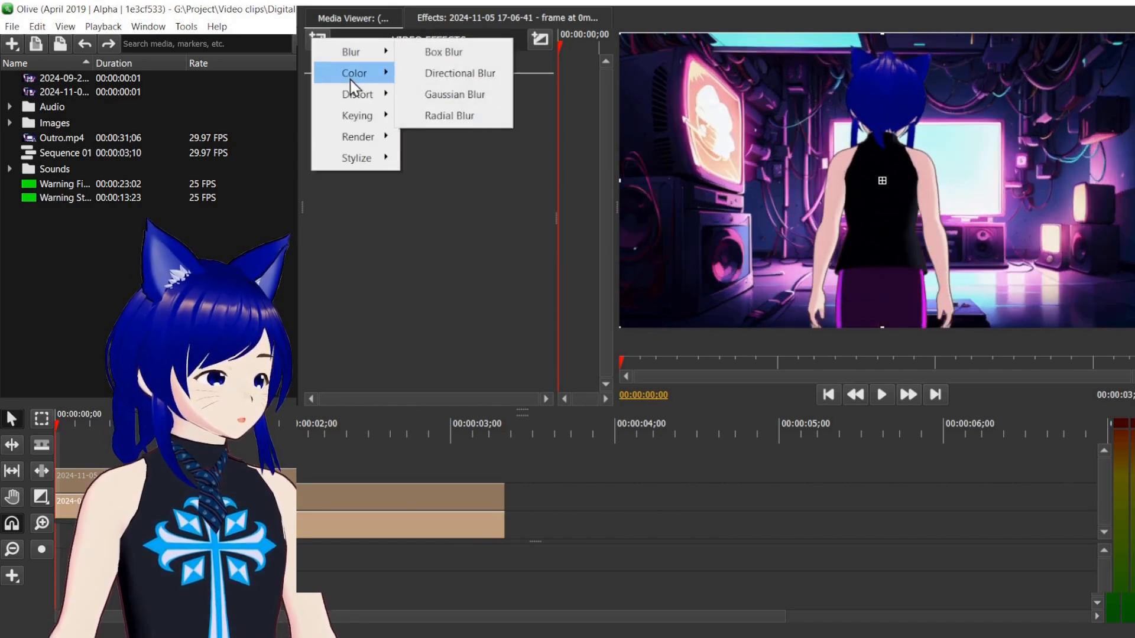
{"action": "mouse_move", "coordinate": [357, 95]}
{"action": "left_click", "coordinate": [448, 118]}
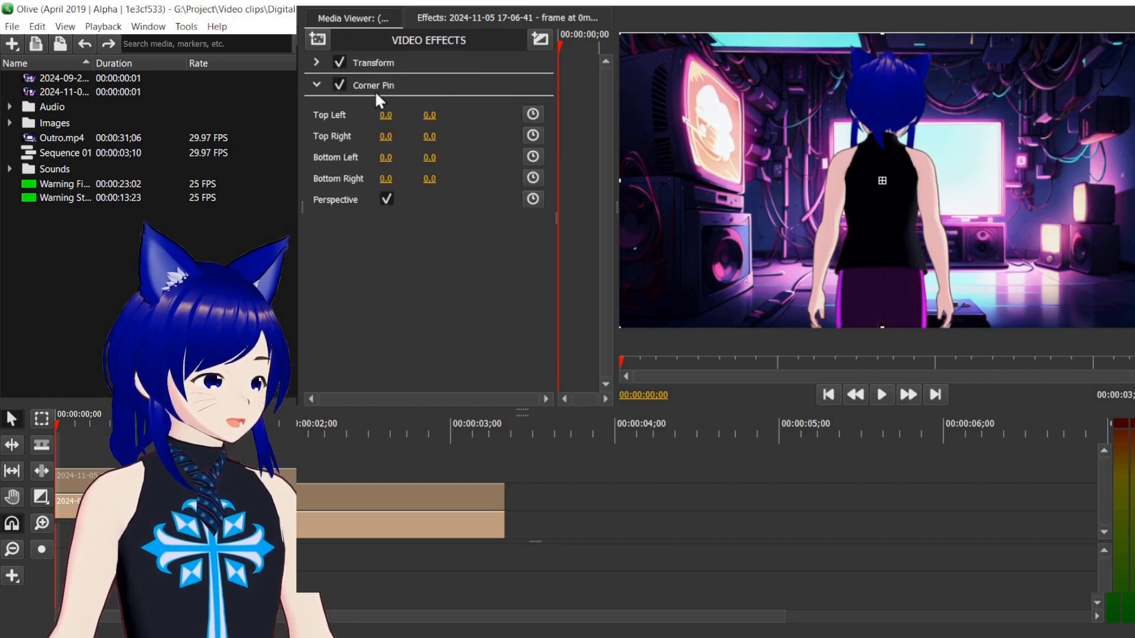
Set the Corner Pin's top left corner to 135, 254, comparing the image with the effect briefly disabled.
{"action": "left_click_drag", "start_coordinate": [389, 123], "coordinate": [469, 123]}
{"action": "left_click", "coordinate": [340, 85]}
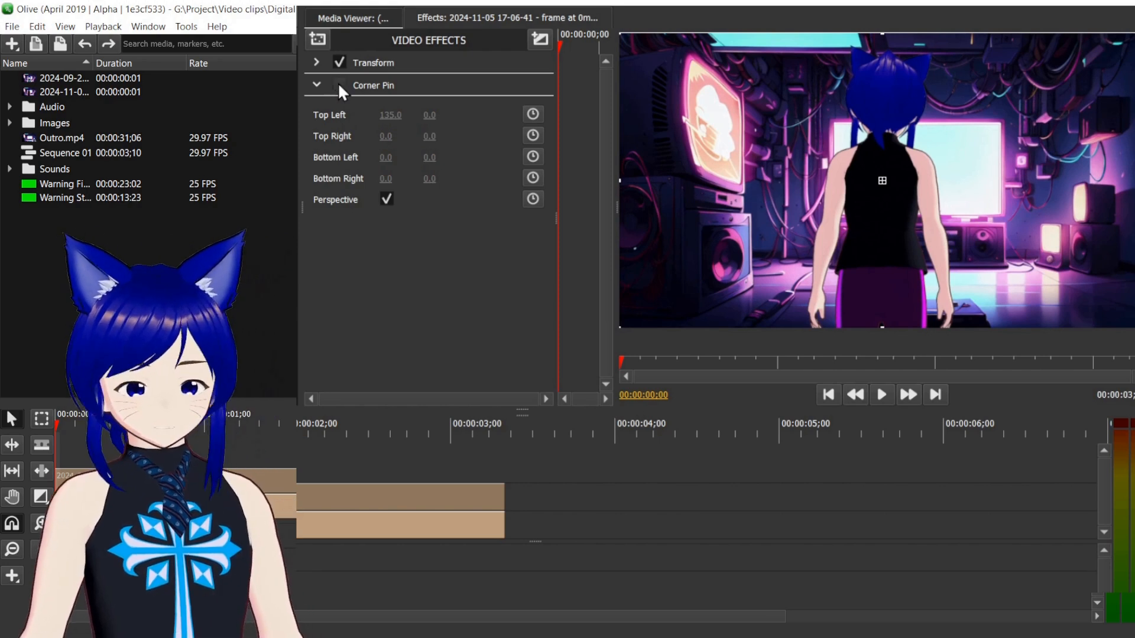
{"action": "left_click", "coordinate": [340, 86]}
{"action": "left_click_drag", "start_coordinate": [428, 123], "coordinate": [473, 123]}
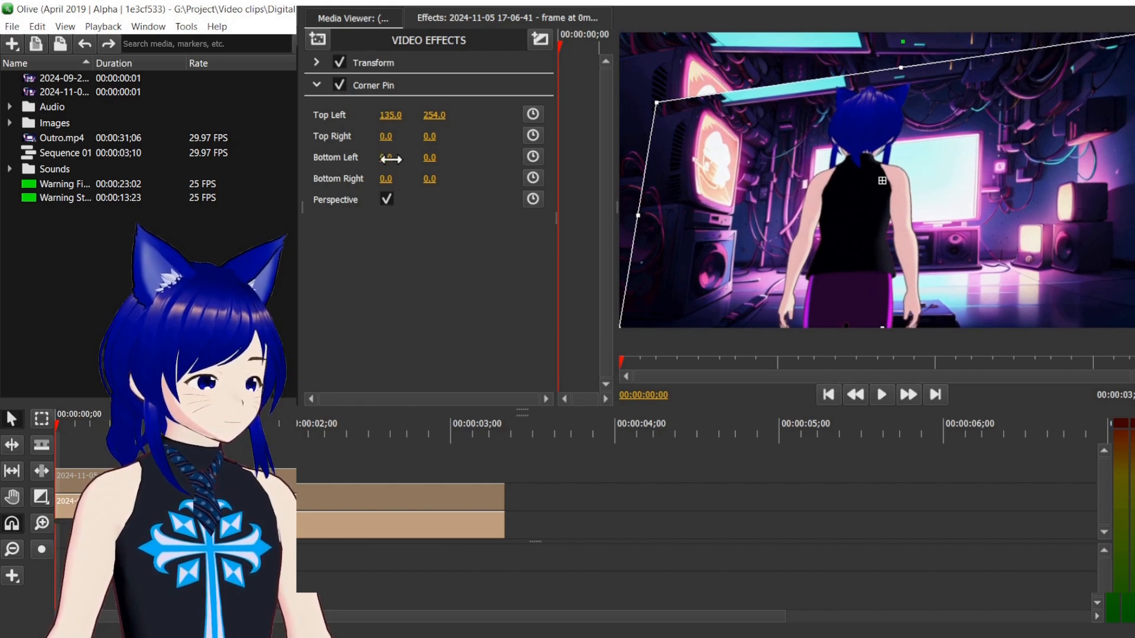
Set the Corner Pin's top left corner to 340, 254 and its top right corner to -440, 269.
{"action": "left_click_drag", "start_coordinate": [387, 131], "coordinate": [337, 131]}
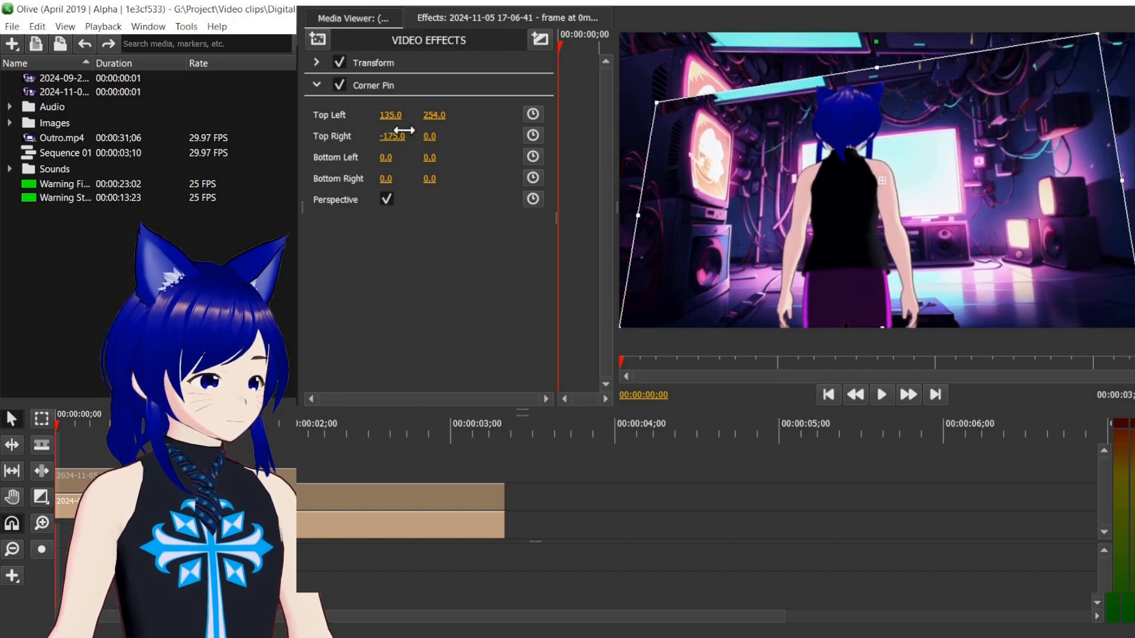
{"action": "left_click_drag", "start_coordinate": [429, 136], "coordinate": [394, 130]}
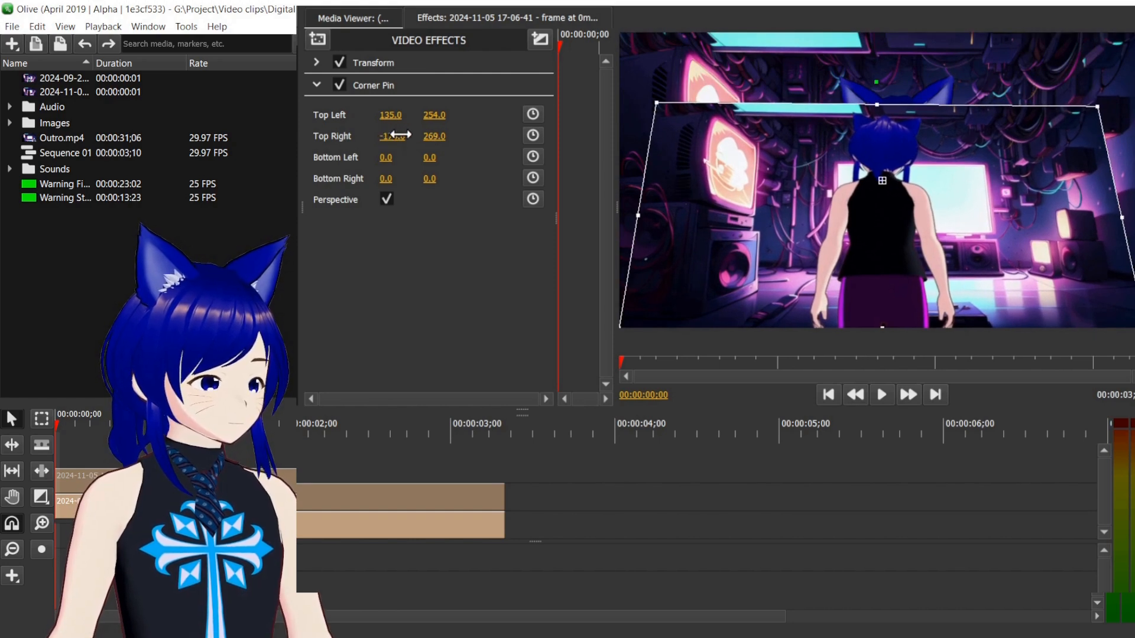
{"action": "left_click", "coordinate": [430, 137]}
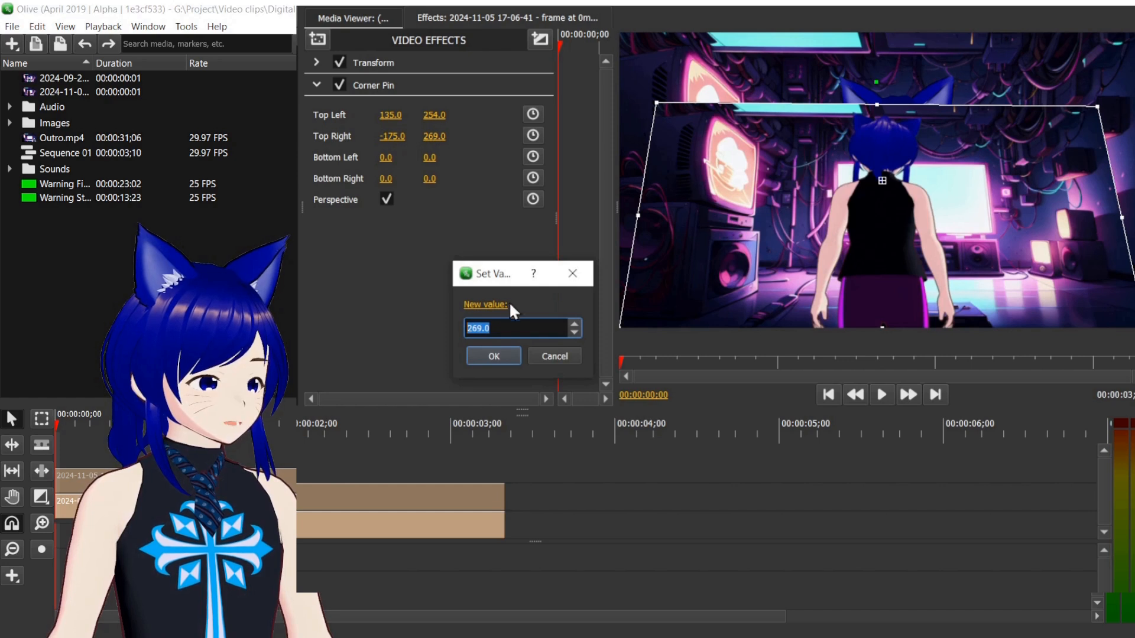
{"action": "left_click", "coordinate": [556, 361]}
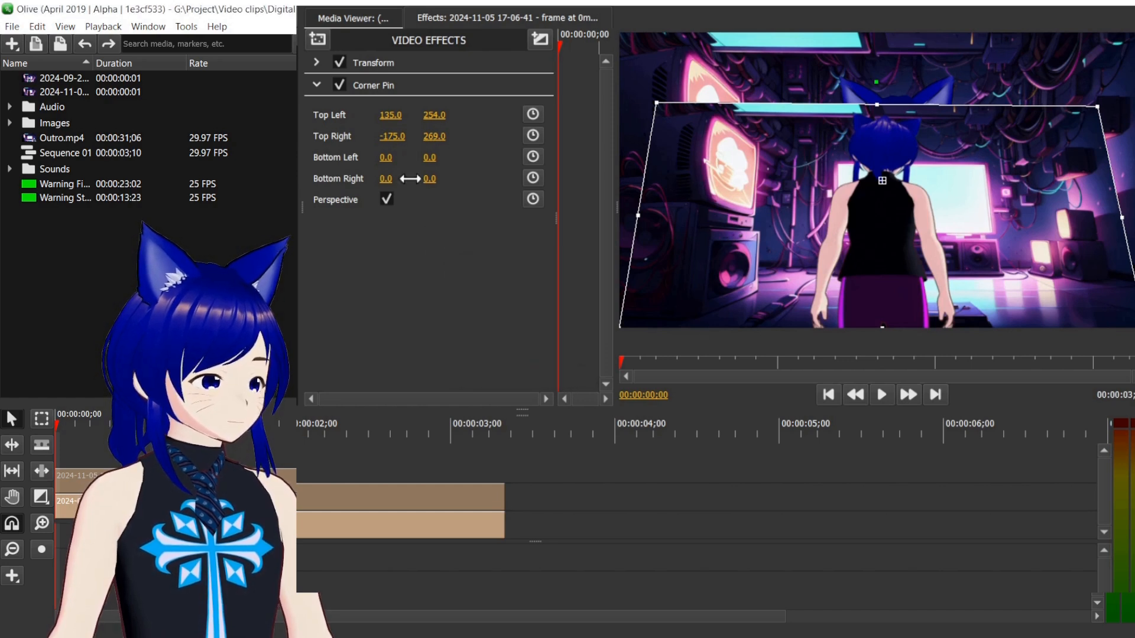
{"action": "left_click_drag", "start_coordinate": [388, 118], "coordinate": [390, 144]}
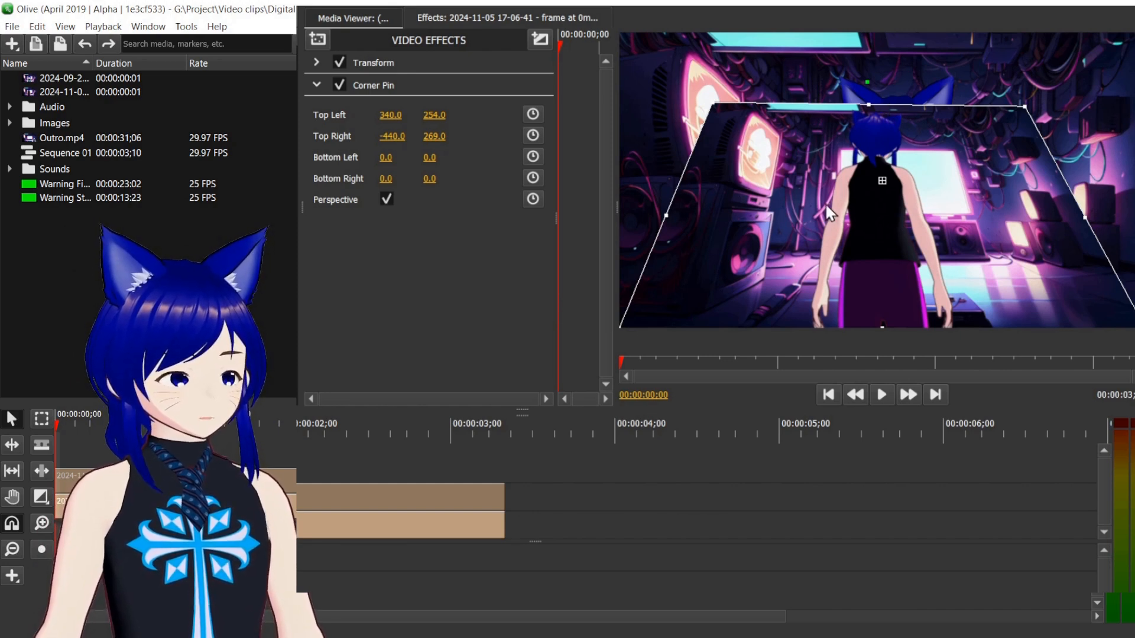
Place Outro.mp4 at the start of the timeline above the image clips, then unlink and delete its audio.
{"action": "left_click_drag", "start_coordinate": [44, 138], "coordinate": [73, 452]}
{"action": "right_click", "coordinate": [169, 455]}
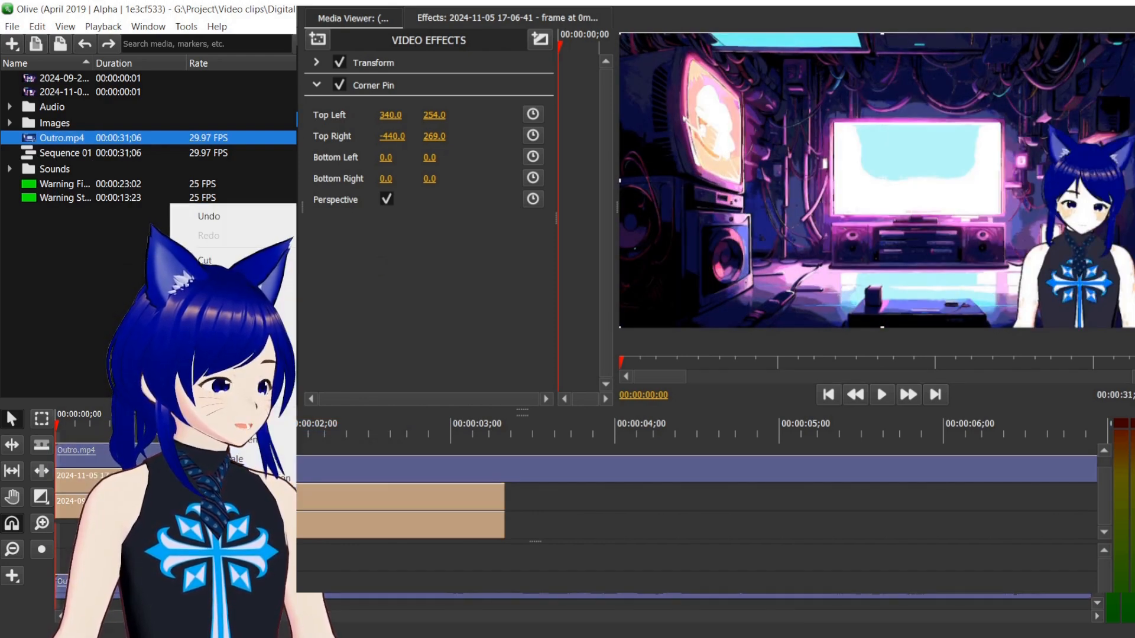
{"action": "left_click", "coordinate": [206, 438]}
{"action": "left_click", "coordinate": [207, 541]}
{"action": "left_click", "coordinate": [207, 582]}
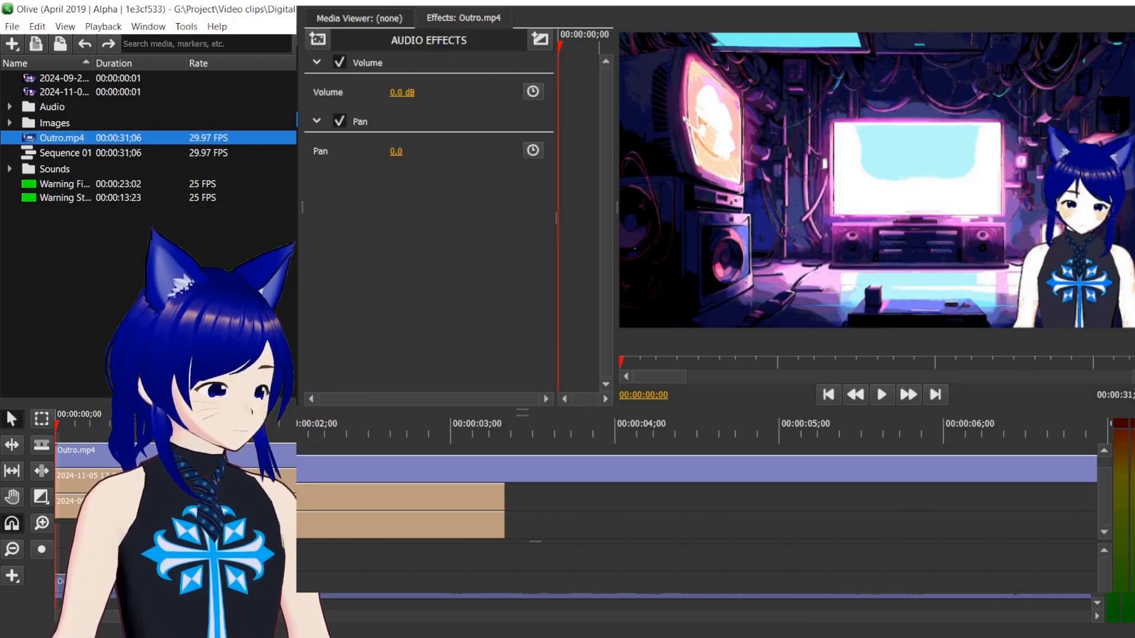
{"action": "key", "text": "Delete"}
Collapse the Outro.mp4 clip's Transform settings and add the Corner Pin distort effect to the clip.
{"action": "left_click", "coordinate": [207, 455]}
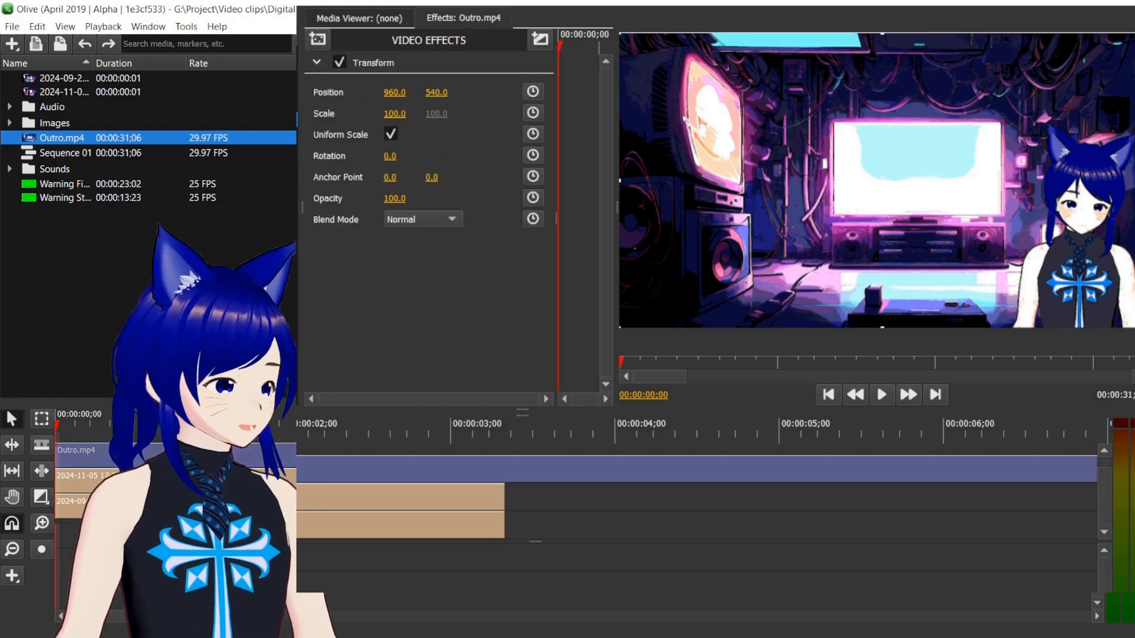
{"action": "left_click", "coordinate": [318, 63]}
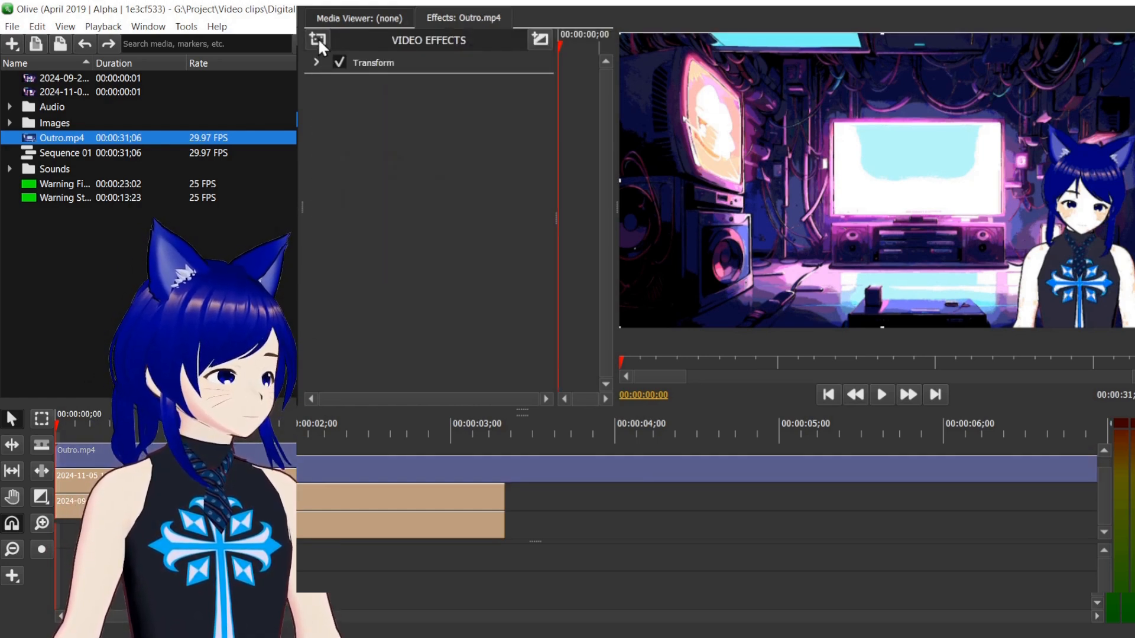
{"action": "left_click", "coordinate": [317, 39]}
{"action": "mouse_move", "coordinate": [364, 116]}
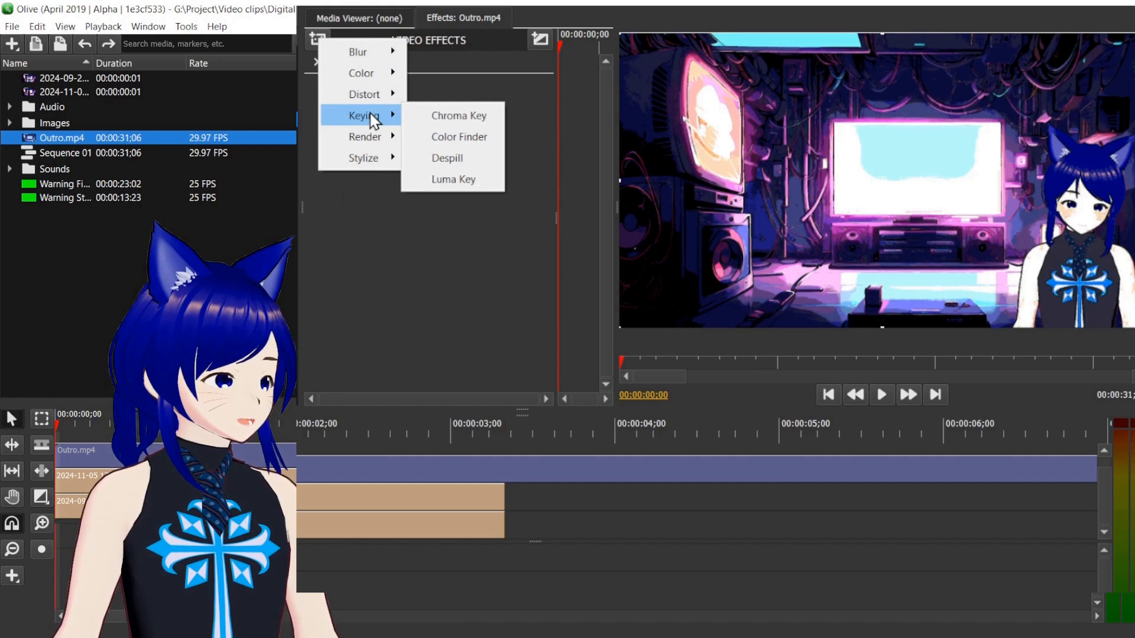
{"action": "mouse_move", "coordinate": [381, 99]}
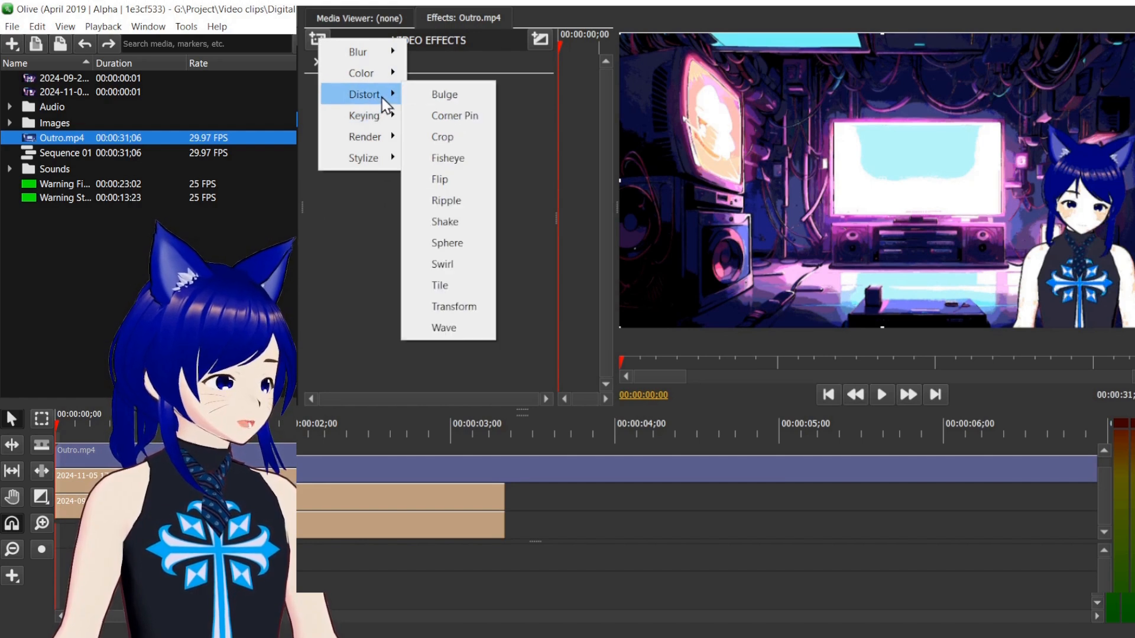
{"action": "left_click", "coordinate": [458, 116]}
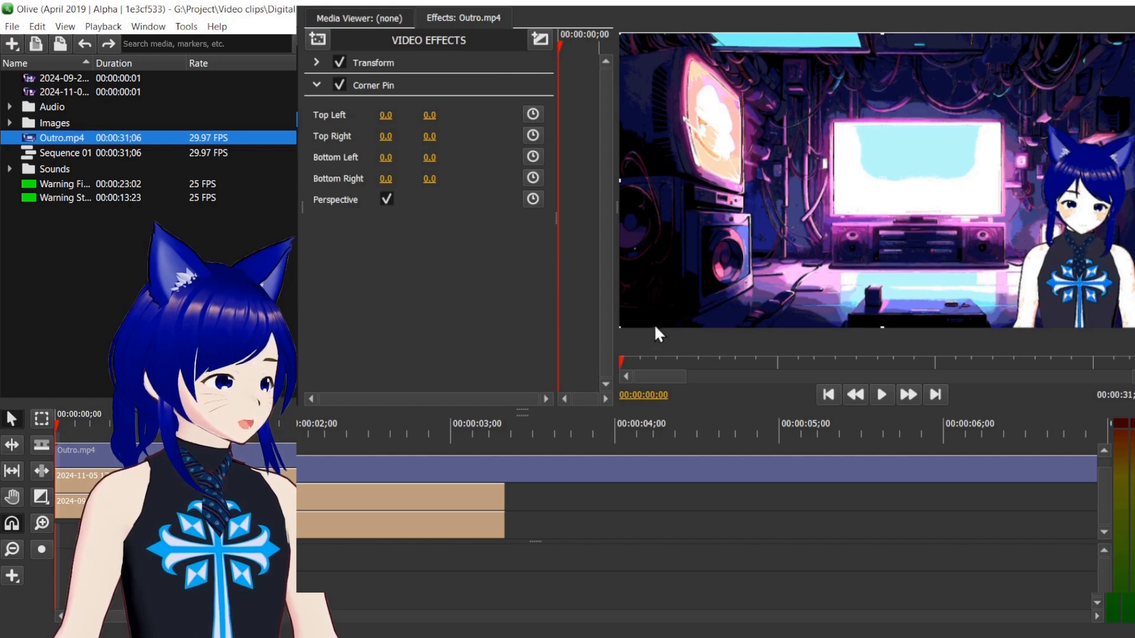
Copy the upper image clip's Corner Pin effect and paste it onto the Outro.mp4 clip as a separate effect.
{"action": "left_click", "coordinate": [334, 494]}
{"action": "right_click", "coordinate": [432, 84]}
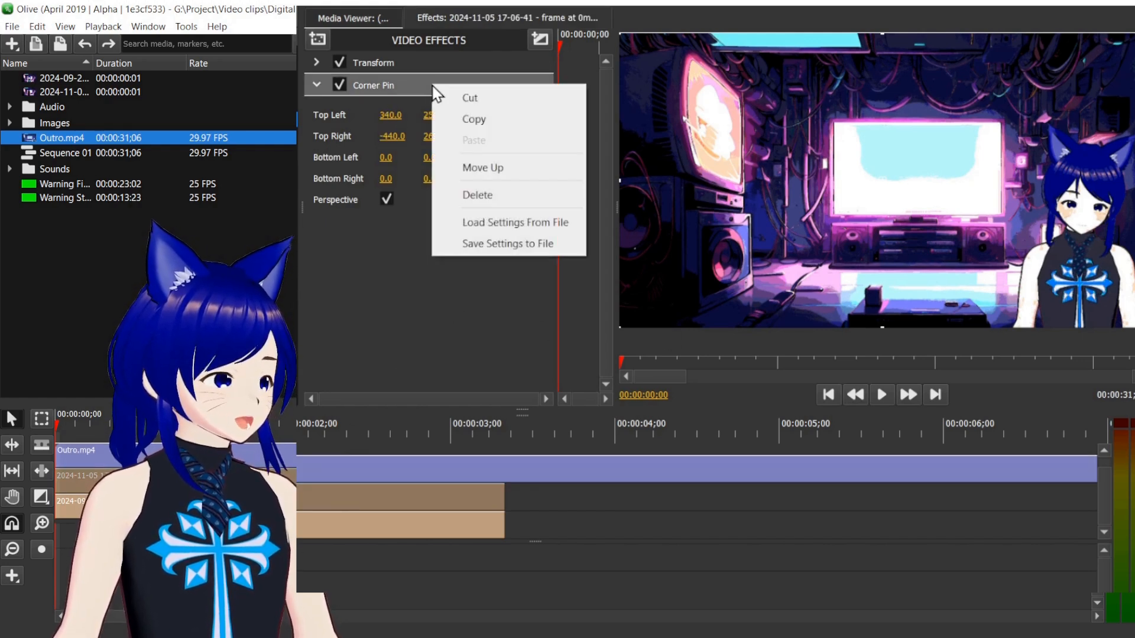
{"action": "left_click", "coordinate": [463, 122]}
{"action": "left_click", "coordinate": [363, 473]}
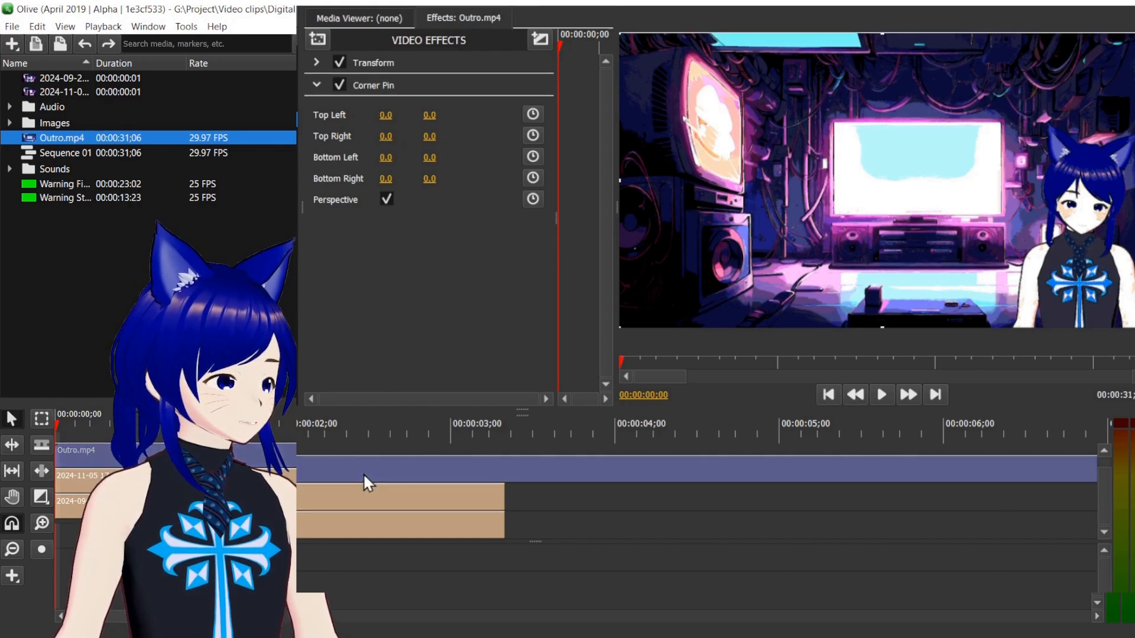
{"action": "right_click", "coordinate": [404, 84]}
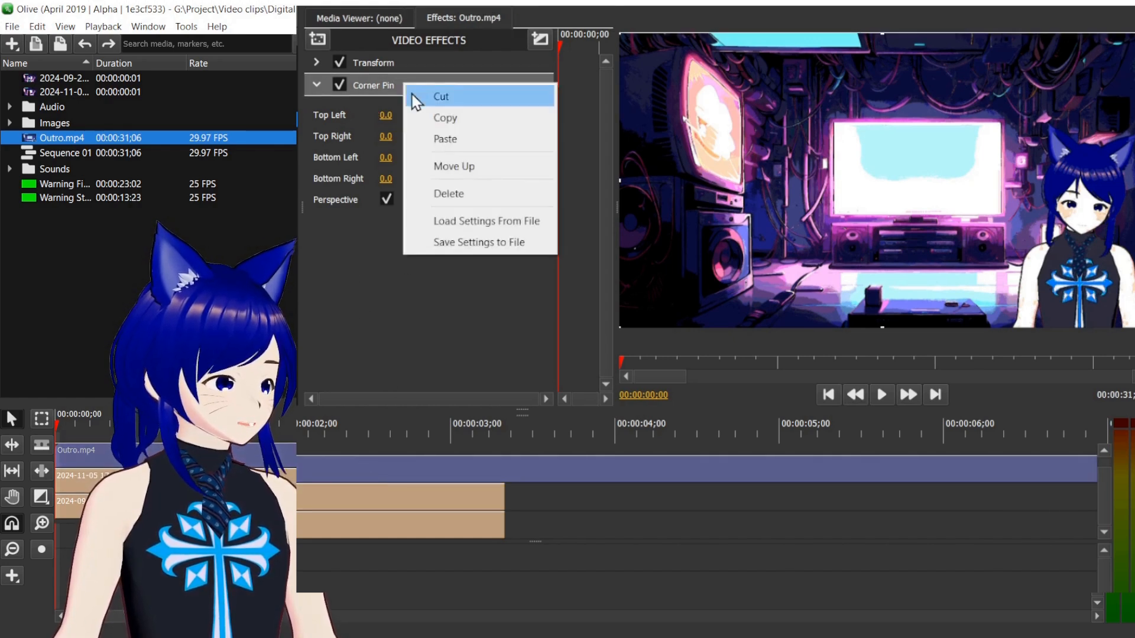
{"action": "left_click", "coordinate": [441, 139]}
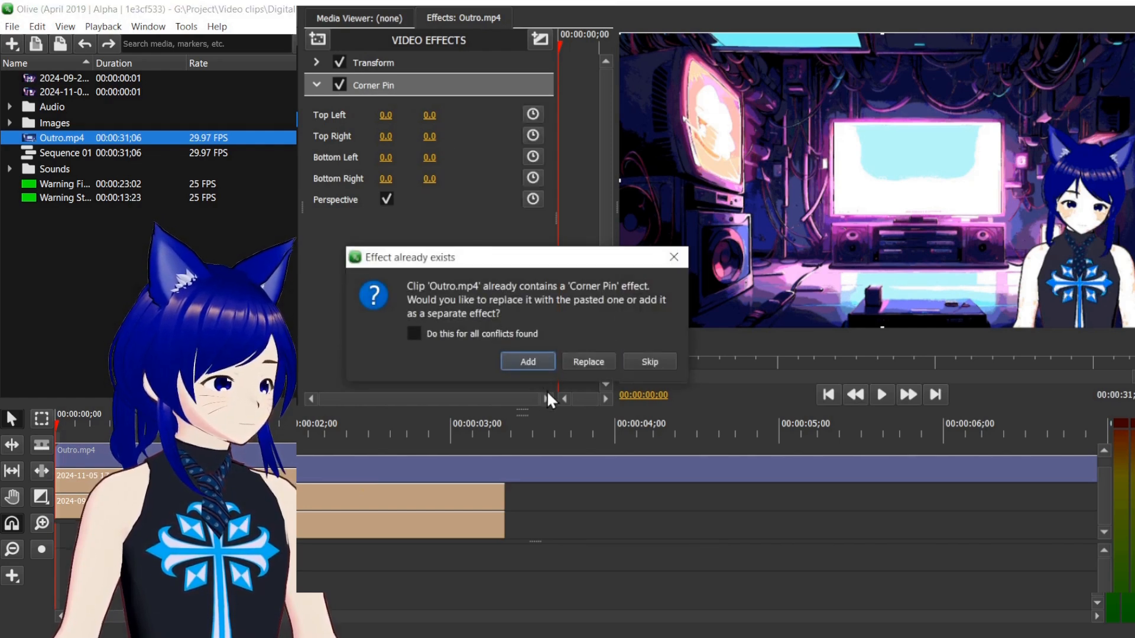
{"action": "left_click", "coordinate": [530, 358]}
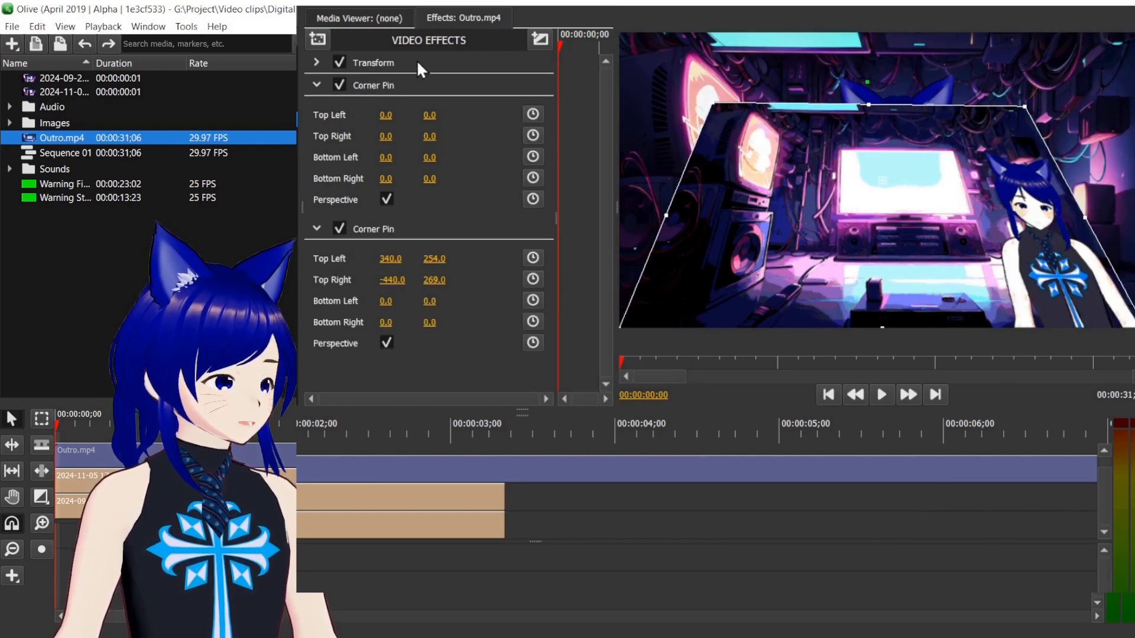
Delete the Outro.mp4 clip's unadjusted Corner Pin effect and play the first five seconds or so of the sequence.
{"action": "right_click", "coordinate": [424, 83]}
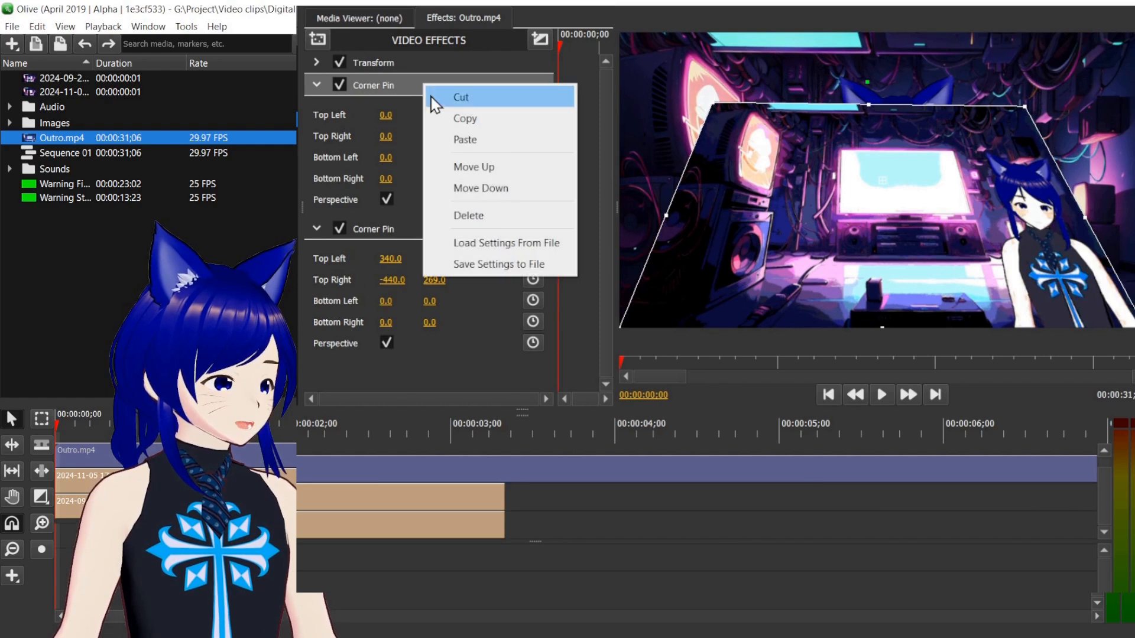
{"action": "left_click", "coordinate": [495, 216]}
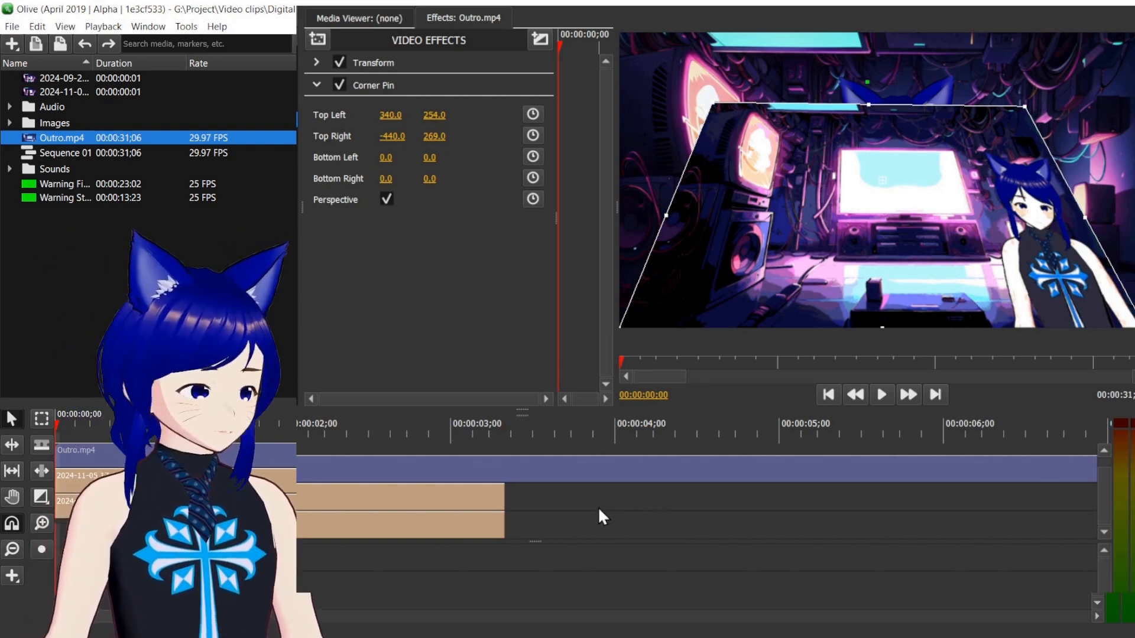
{"action": "key", "text": "space"}
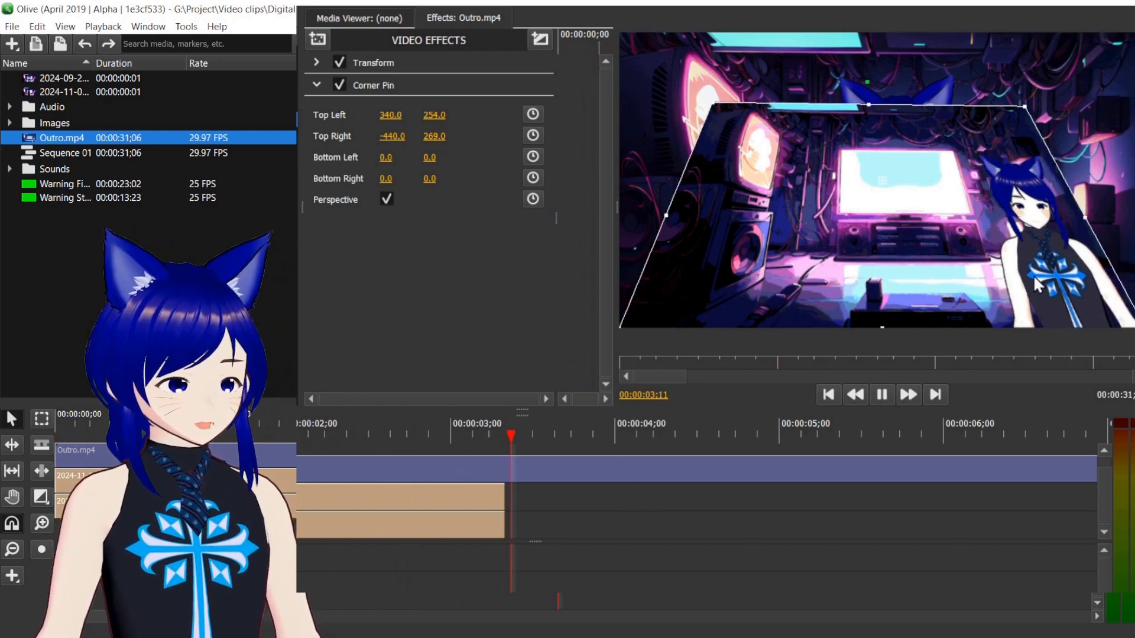
{"action": "key", "text": "space"}
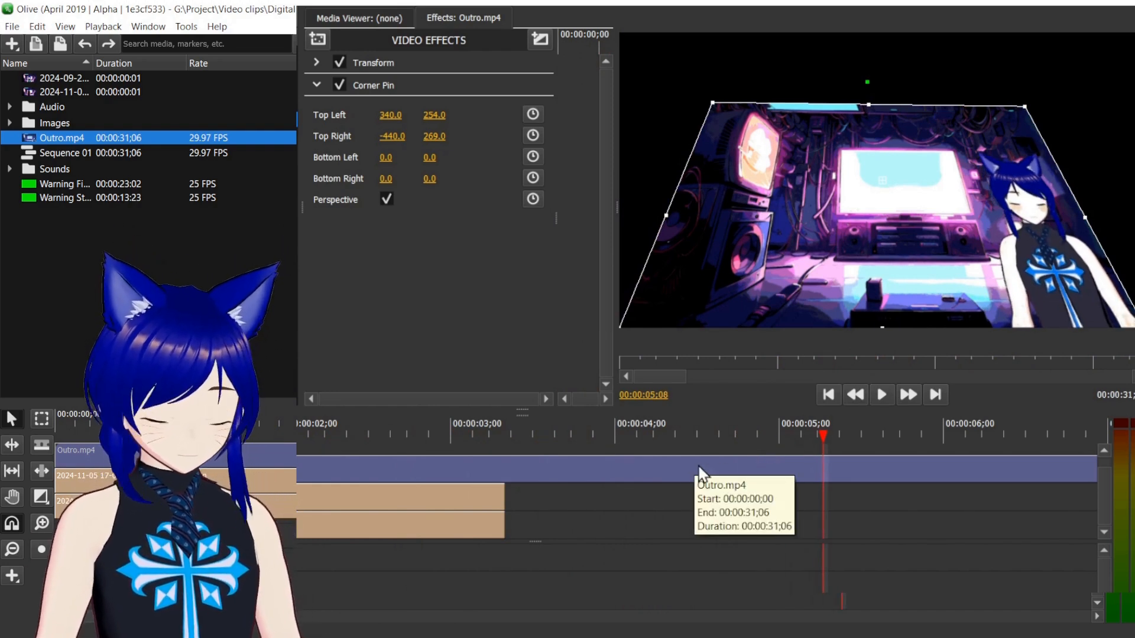
Remove the remaining Corner Pin effect from the Outro.mp4 clip and delete the clip from the timeline.
{"action": "right_click", "coordinate": [409, 88]}
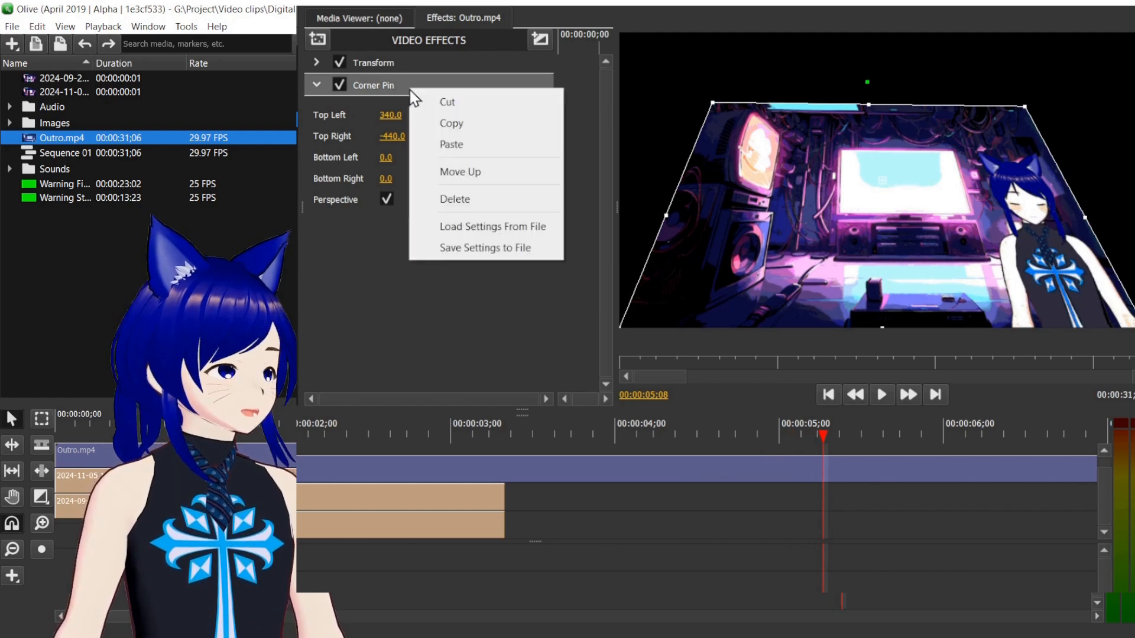
{"action": "left_click", "coordinate": [447, 196]}
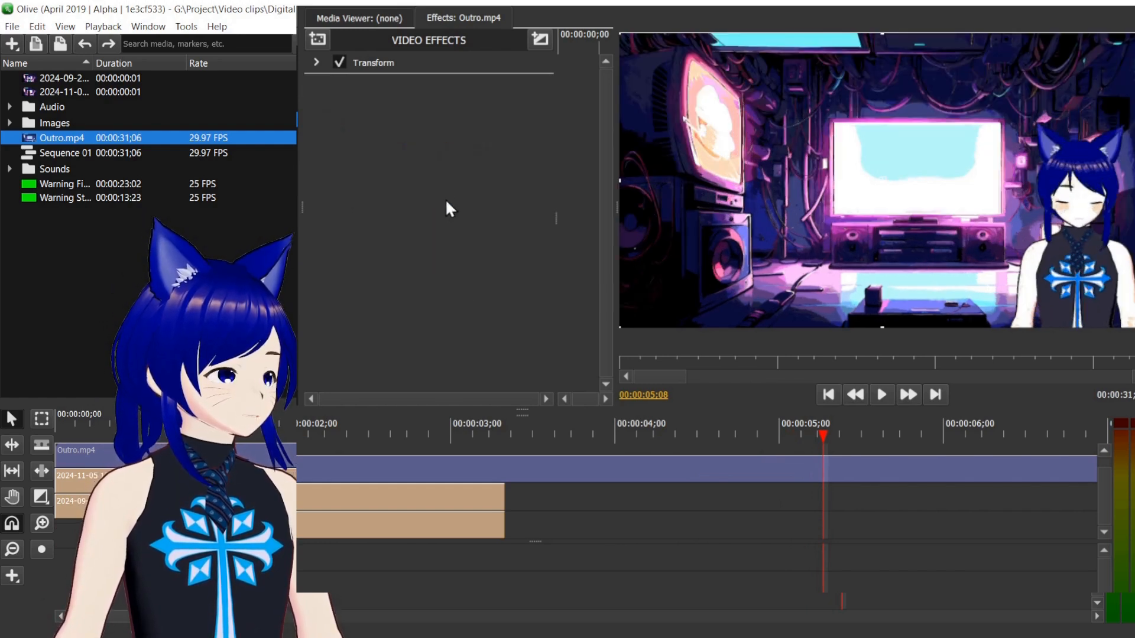
{"action": "right_click", "coordinate": [509, 460]}
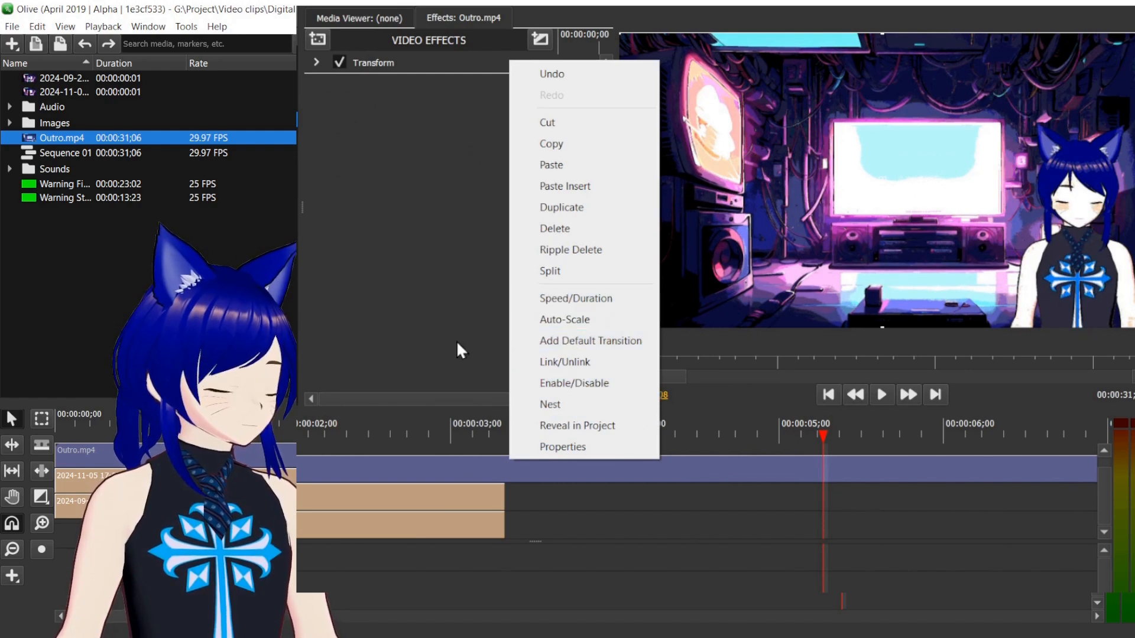
{"action": "left_click", "coordinate": [480, 478]}
{"action": "key", "text": "Delete"}
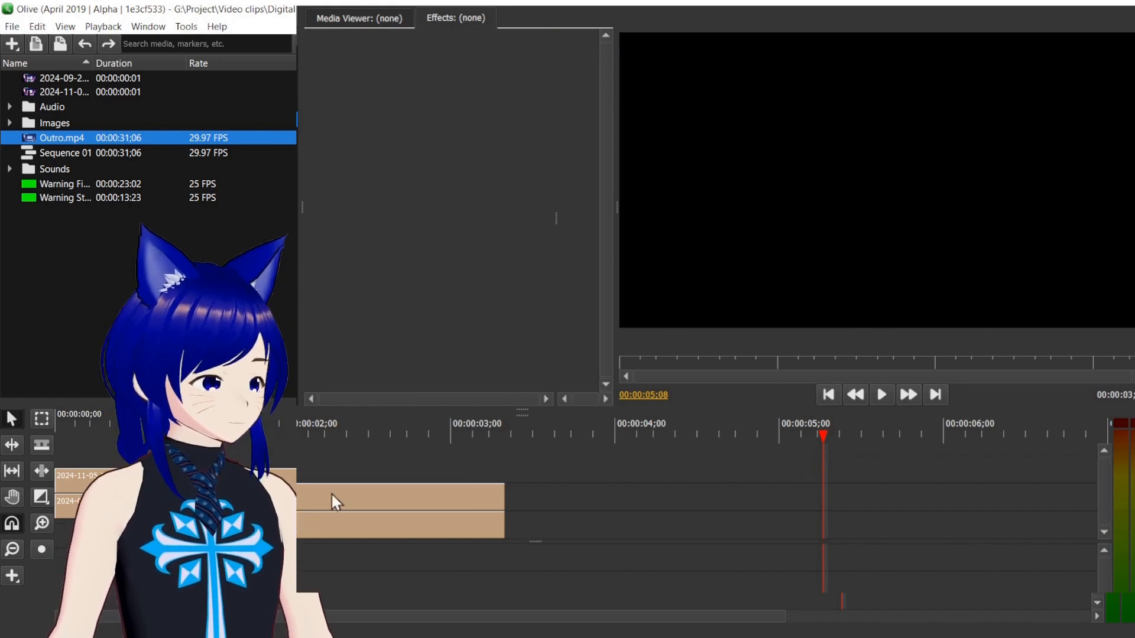
Move the playhead to 00:00:01;20 and delete the Corner Pin effect from the upper image clip.
{"action": "left_click", "coordinate": [294, 423]}
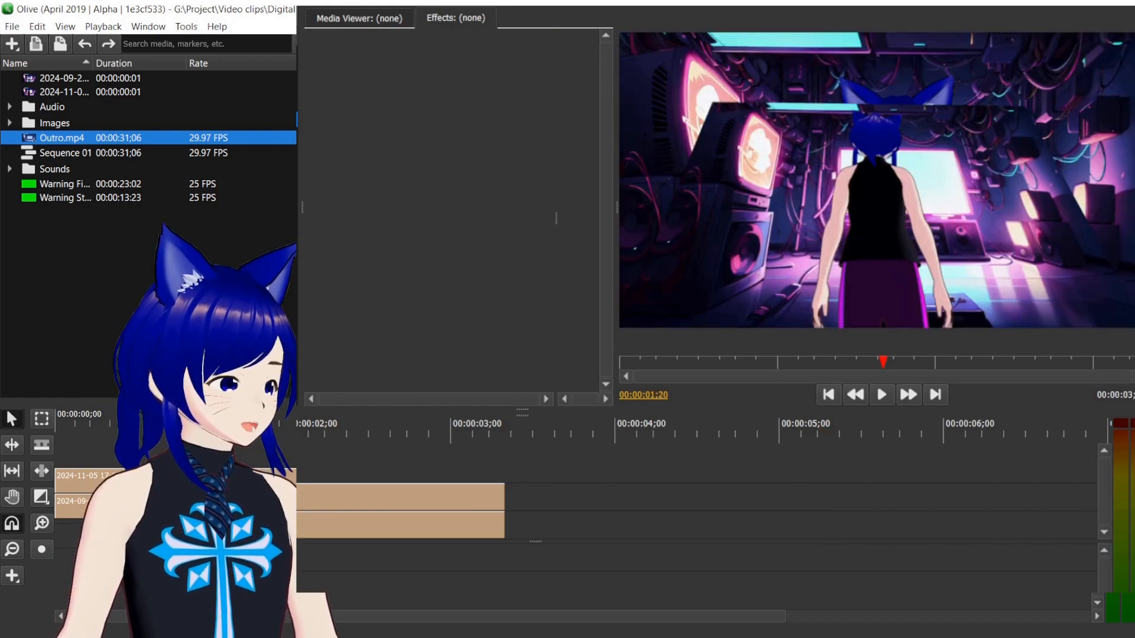
{"action": "left_click", "coordinate": [407, 494]}
{"action": "right_click", "coordinate": [411, 91]}
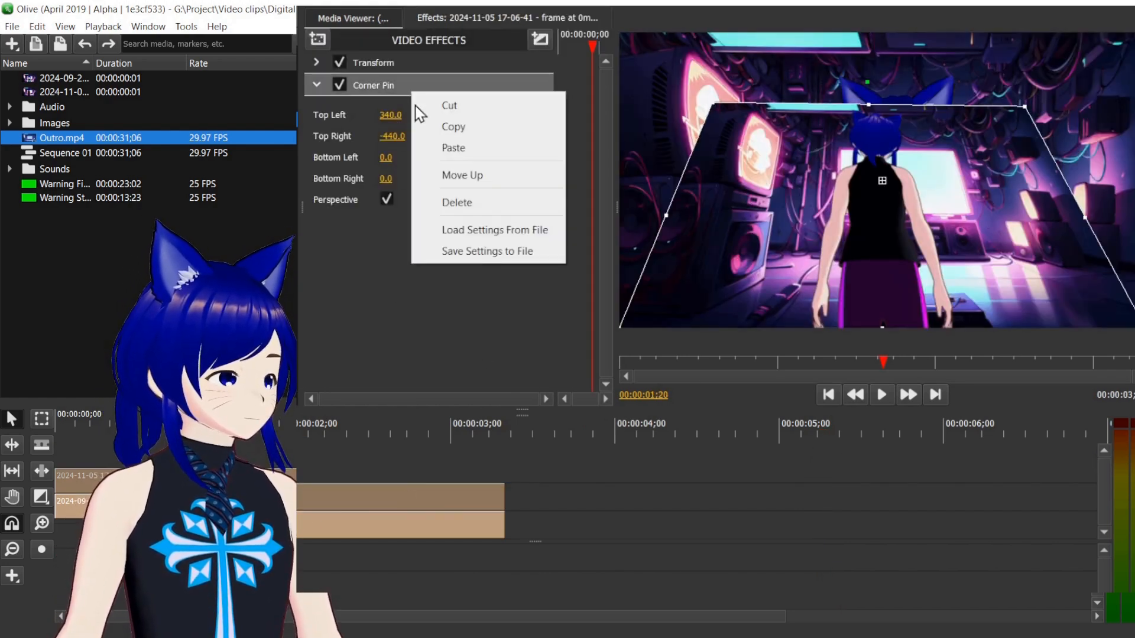
{"action": "left_click", "coordinate": [459, 202]}
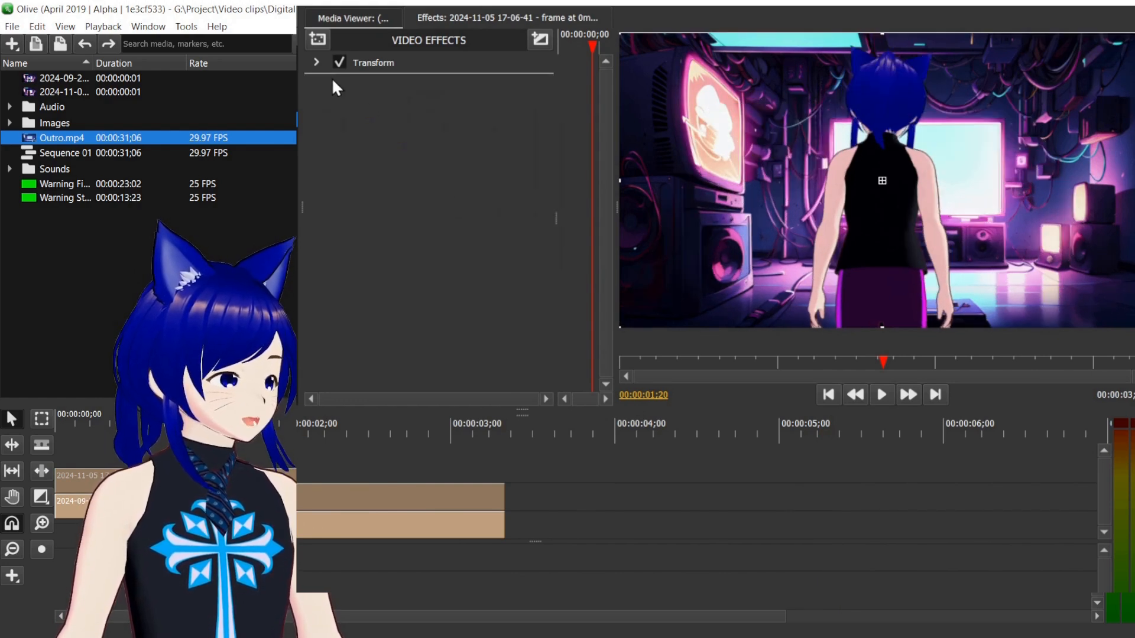
Check the upper image clip's Transform settings, collapse them again and add a fresh Corner Pin distort effect.
{"action": "left_click", "coordinate": [316, 63]}
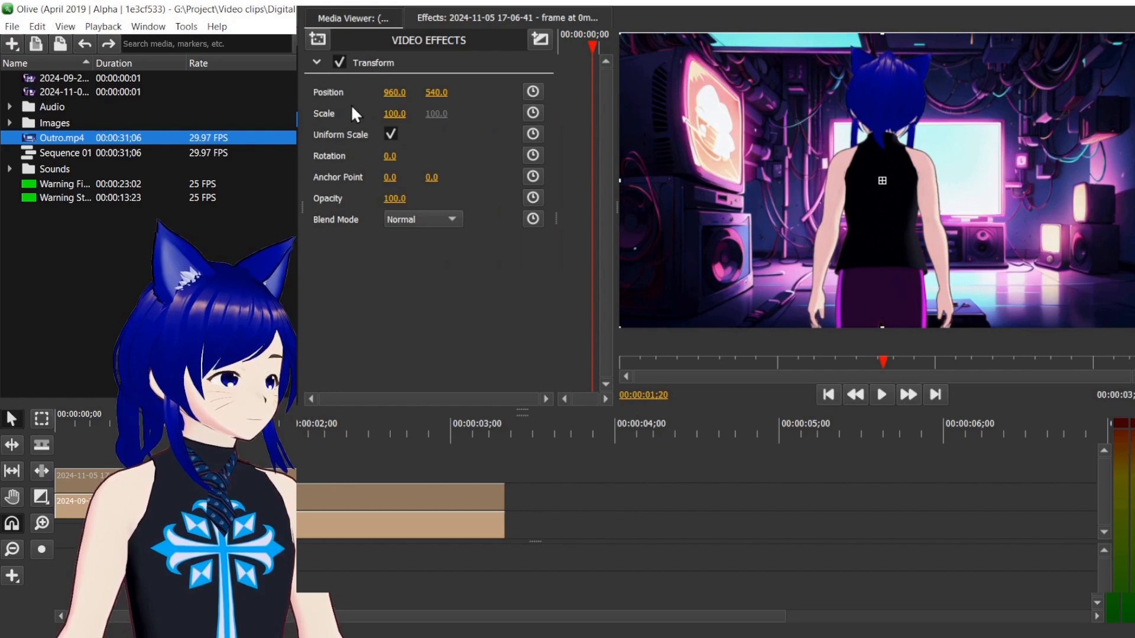
{"action": "left_click", "coordinate": [315, 63]}
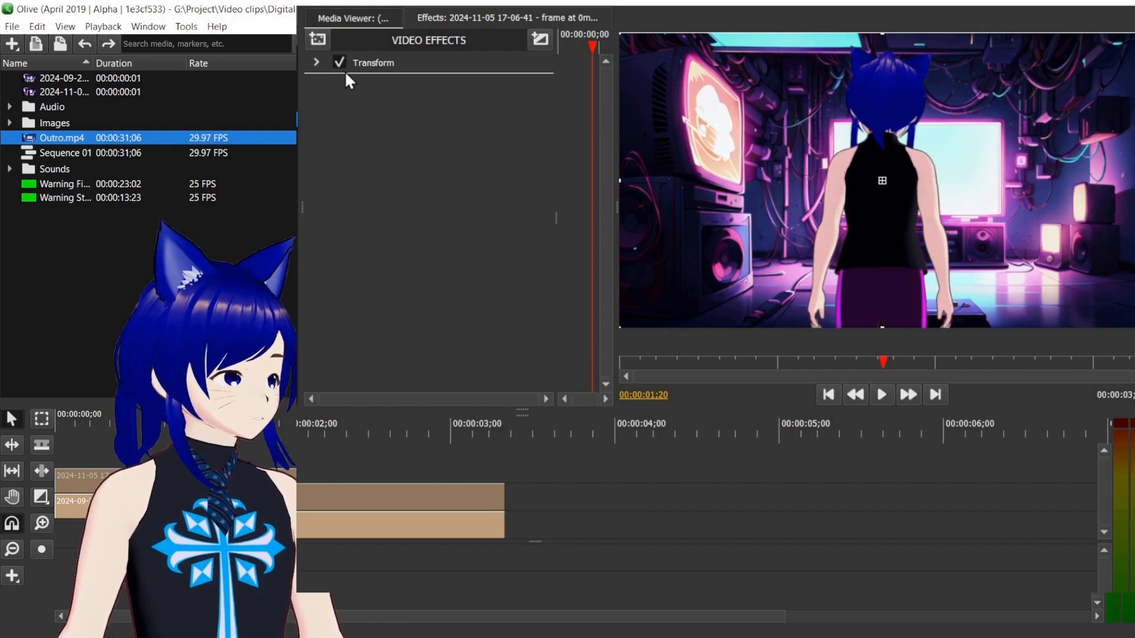
{"action": "left_click", "coordinate": [323, 47]}
{"action": "mouse_move", "coordinate": [384, 105]}
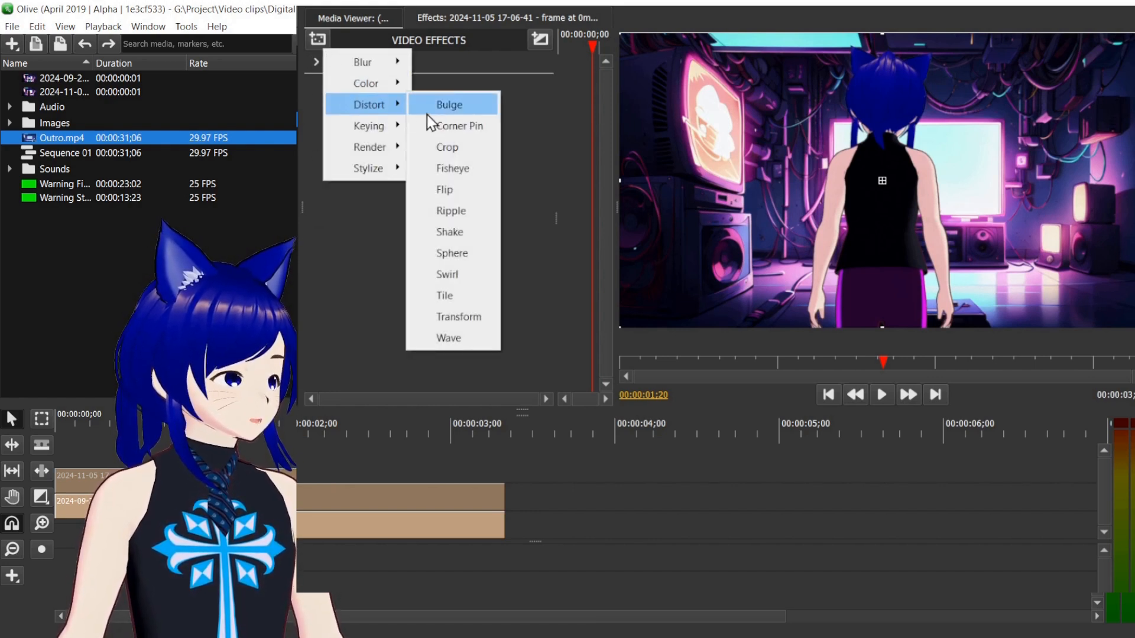
{"action": "left_click", "coordinate": [448, 125]}
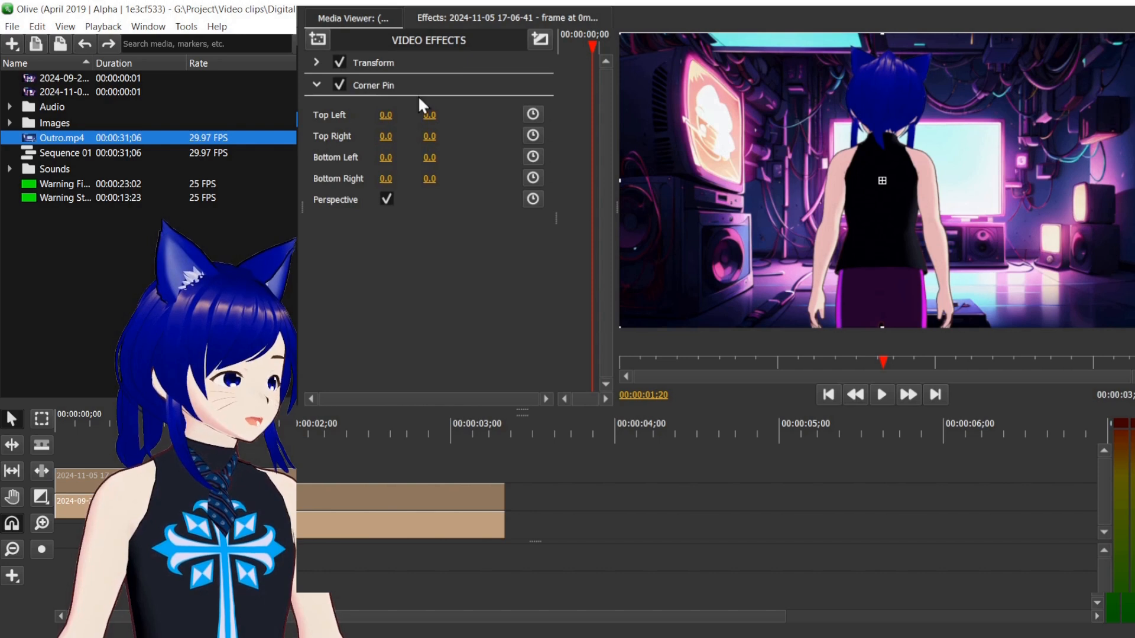
Set the Corner Pin's top left corner to 606, -14 and top right to -596, 0, comparing Perspective off and on.
{"action": "left_click_drag", "start_coordinate": [386, 119], "coordinate": [390, 130]}
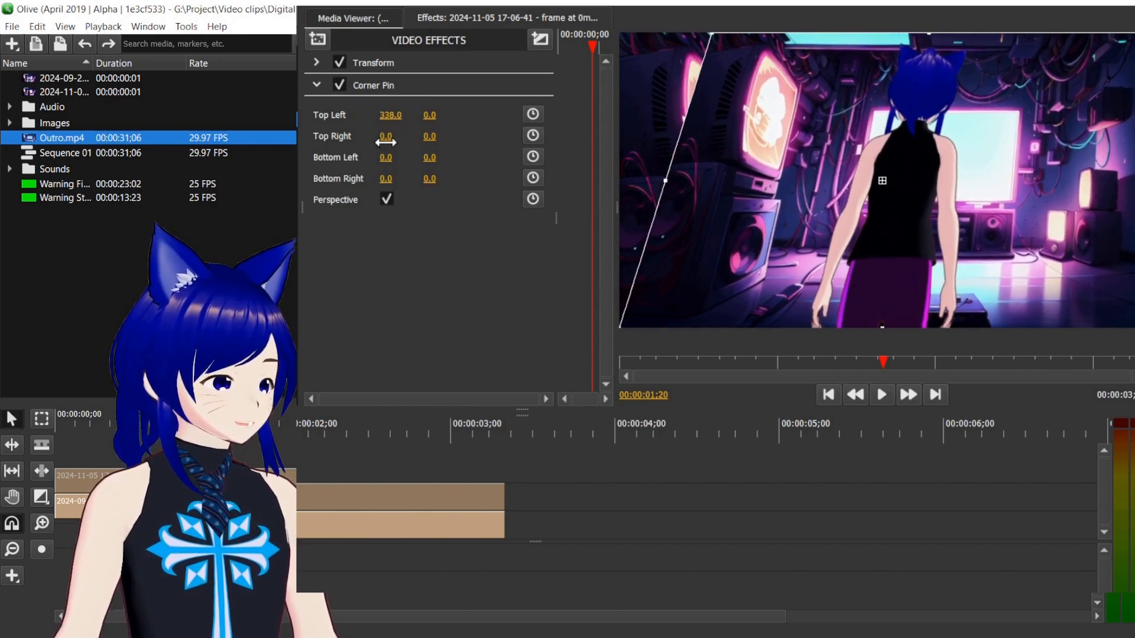
{"action": "left_click", "coordinate": [387, 199]}
{"action": "left_click_drag", "start_coordinate": [390, 116], "coordinate": [390, 163]}
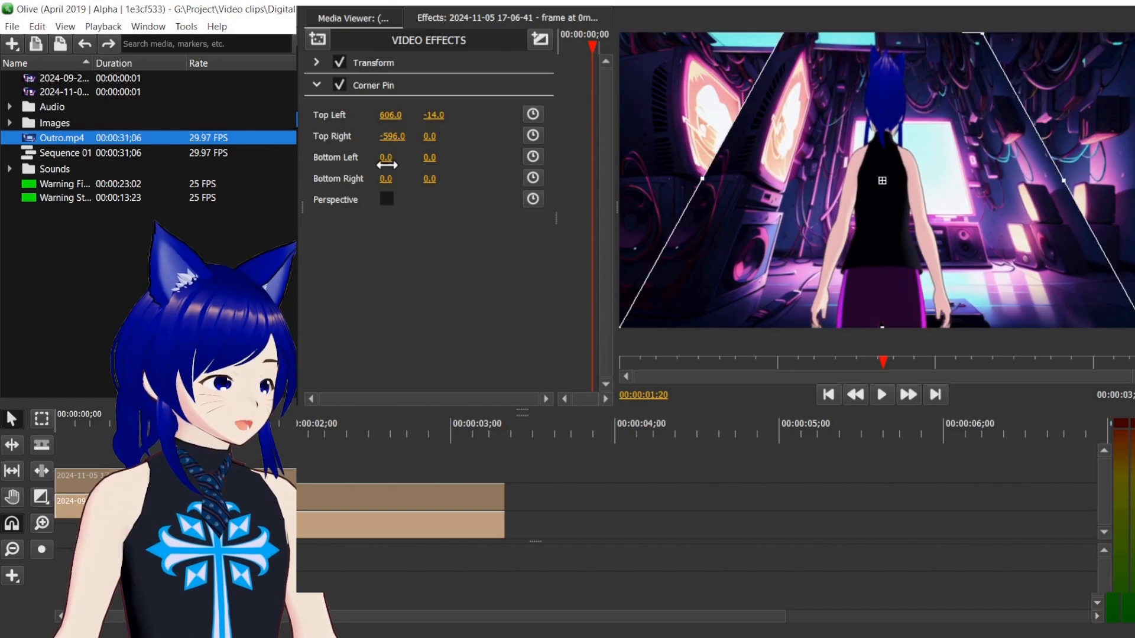
{"action": "left_click", "coordinate": [386, 200]}
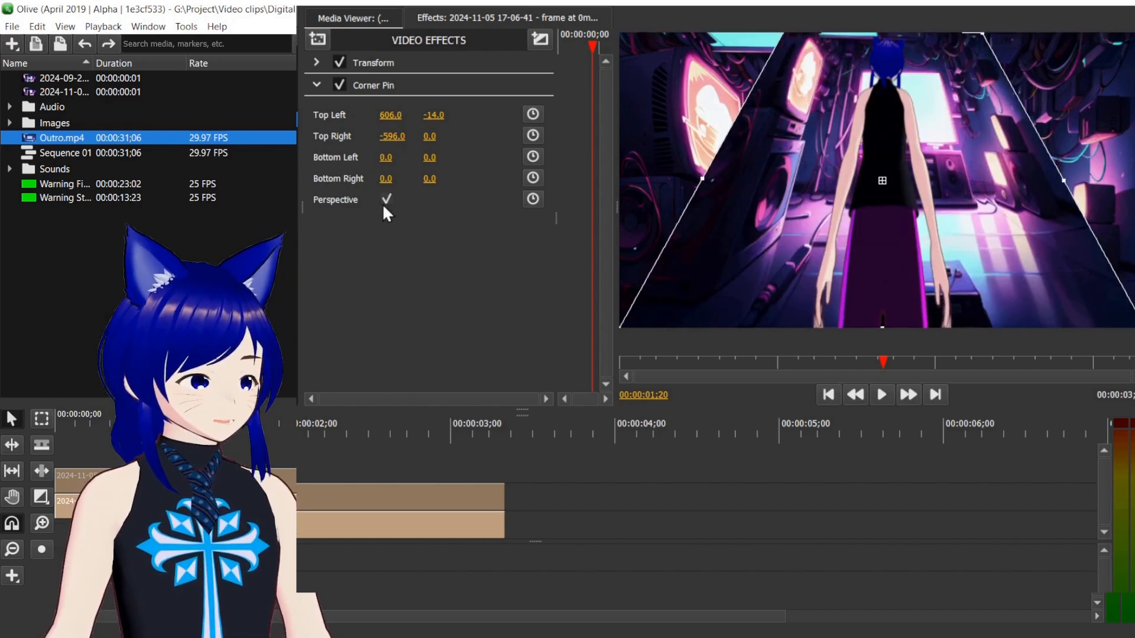
Turn off Perspective, delete the Corner Pin effect from the upper image clip and add a Fisheye distort effect.
{"action": "left_click", "coordinate": [384, 207]}
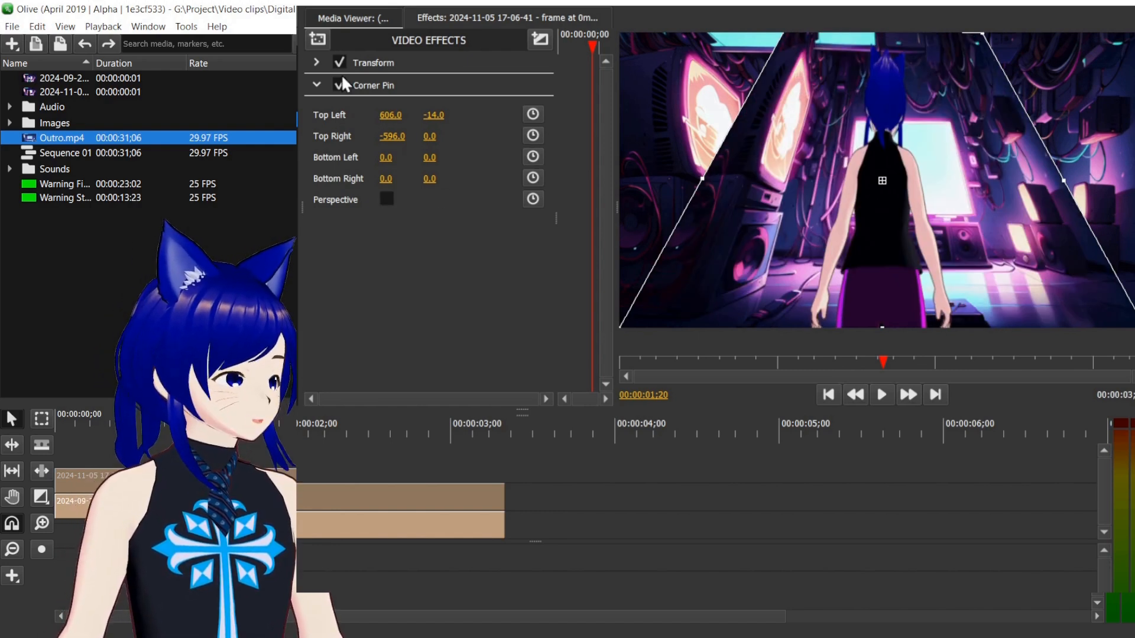
{"action": "right_click", "coordinate": [437, 87]}
{"action": "left_click", "coordinate": [482, 195]}
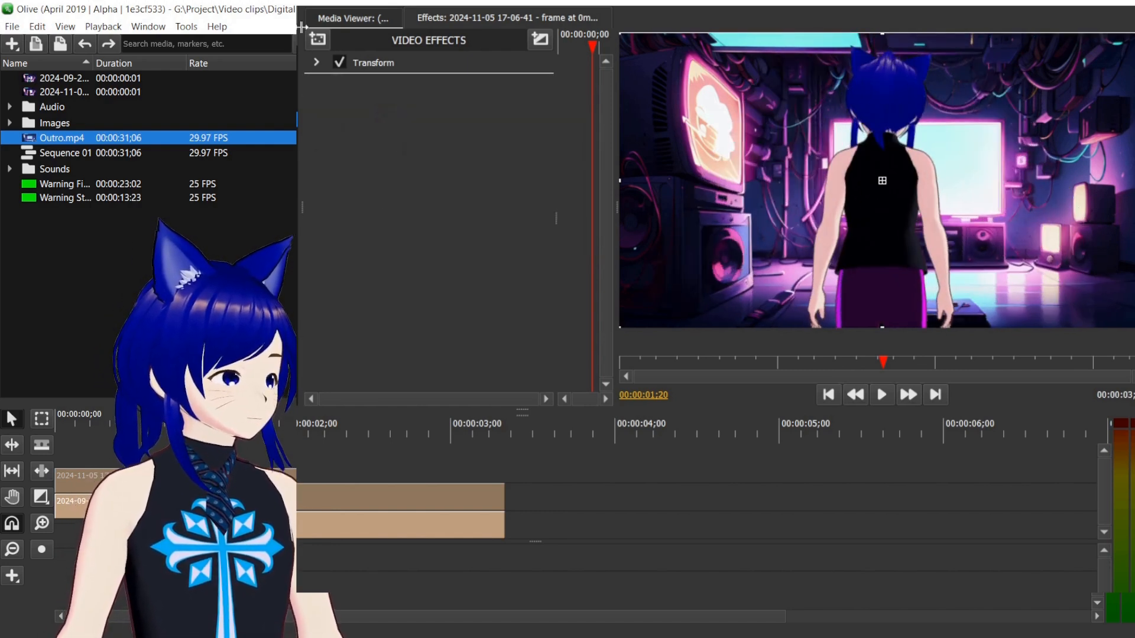
{"action": "left_click", "coordinate": [316, 39]}
{"action": "mouse_move", "coordinate": [362, 99]}
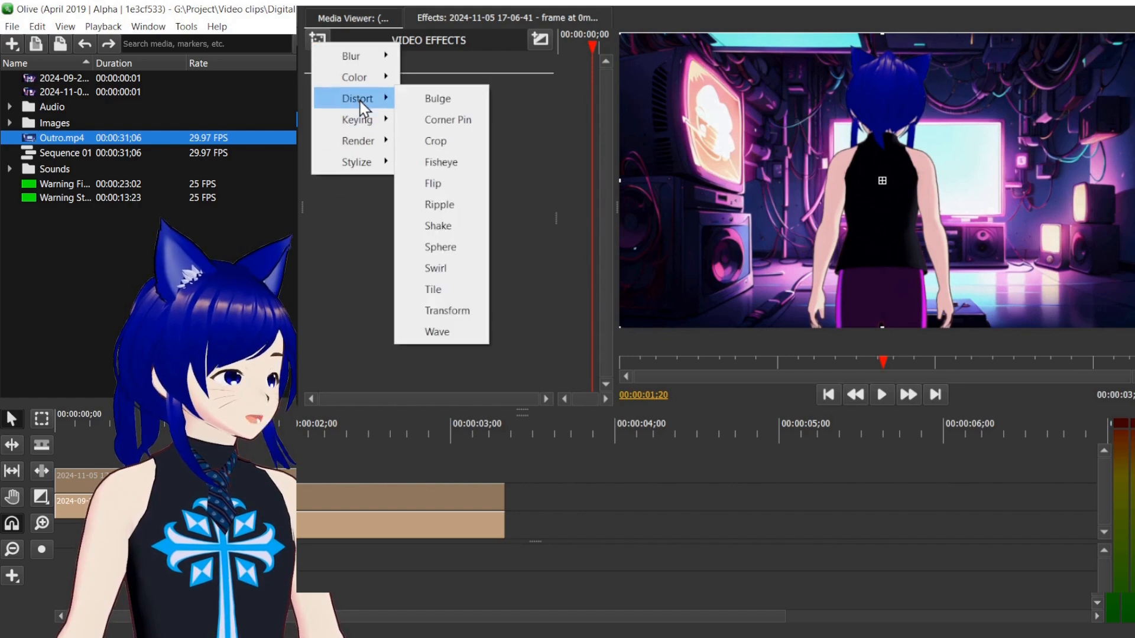
{"action": "left_click", "coordinate": [456, 164]}
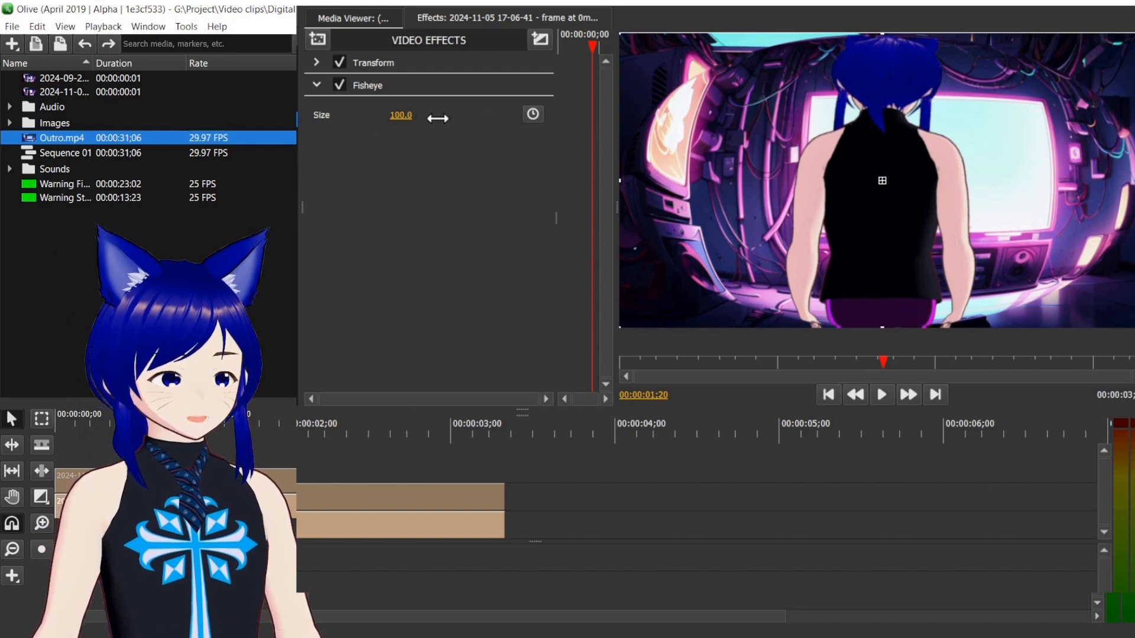
Try Fisheye sizes of 101 and 129 on the upper image clip, and return the size to 100.
{"action": "mouse_move", "coordinate": [392, 125]}
{"action": "left_mouse_down"}
{"action": "mouse_move", "coordinate": [410, 125]}
{"action": "mouse_move", "coordinate": [362, 125]}
{"action": "mouse_move", "coordinate": [399, 121]}
{"action": "left_mouse_up"}
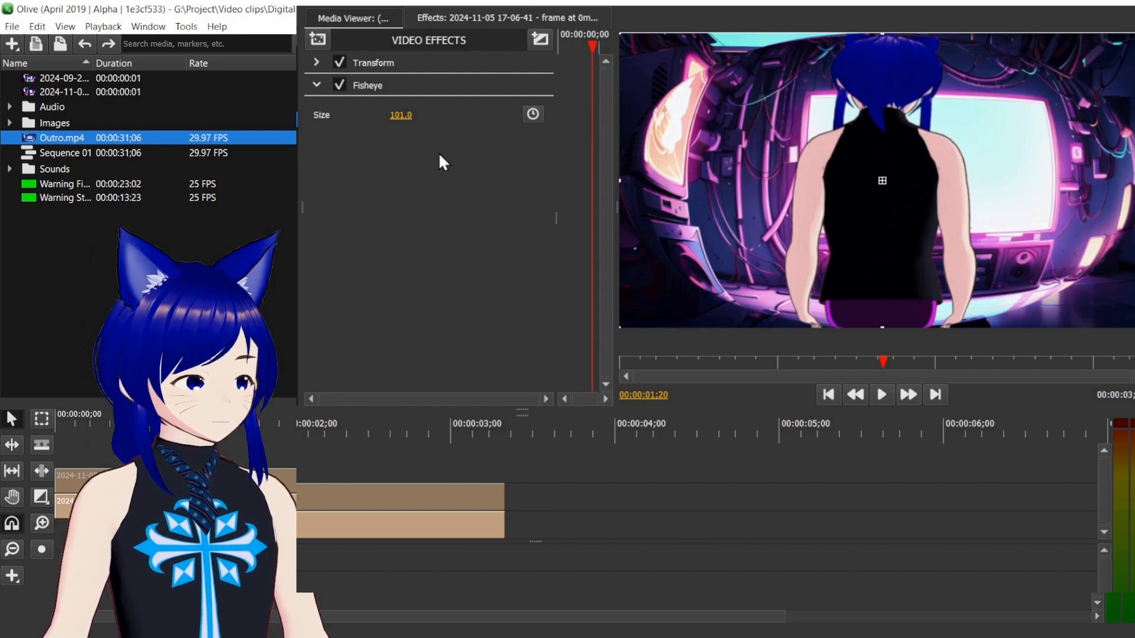
{"action": "left_click_drag", "start_coordinate": [400, 129], "coordinate": [395, 129]}
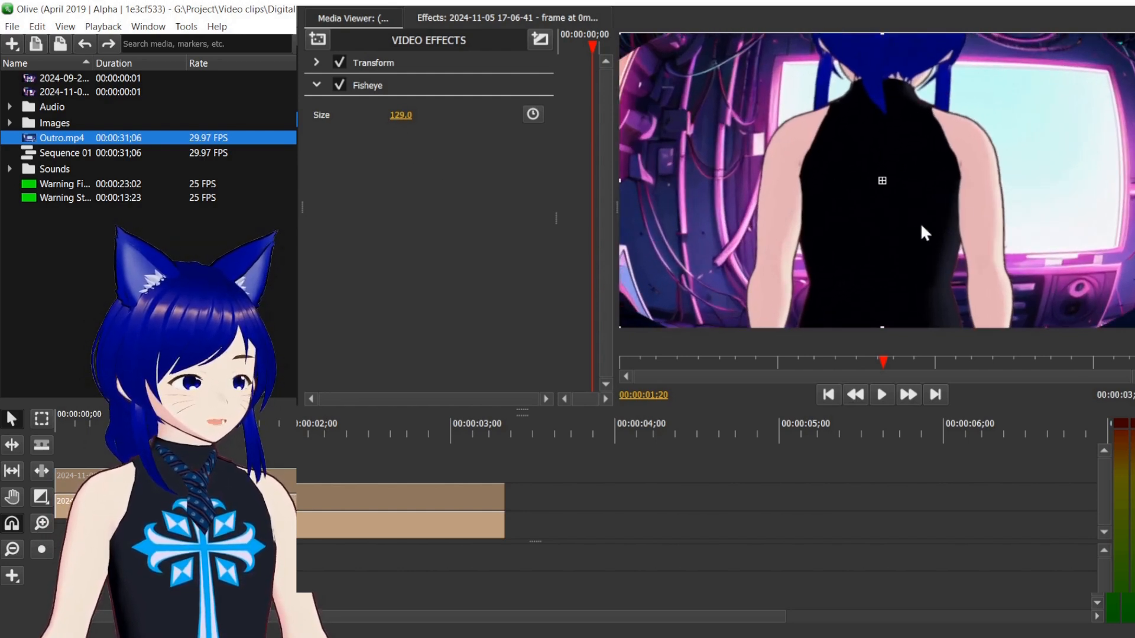
{"action": "left_click_drag", "start_coordinate": [405, 115], "coordinate": [401, 114]}
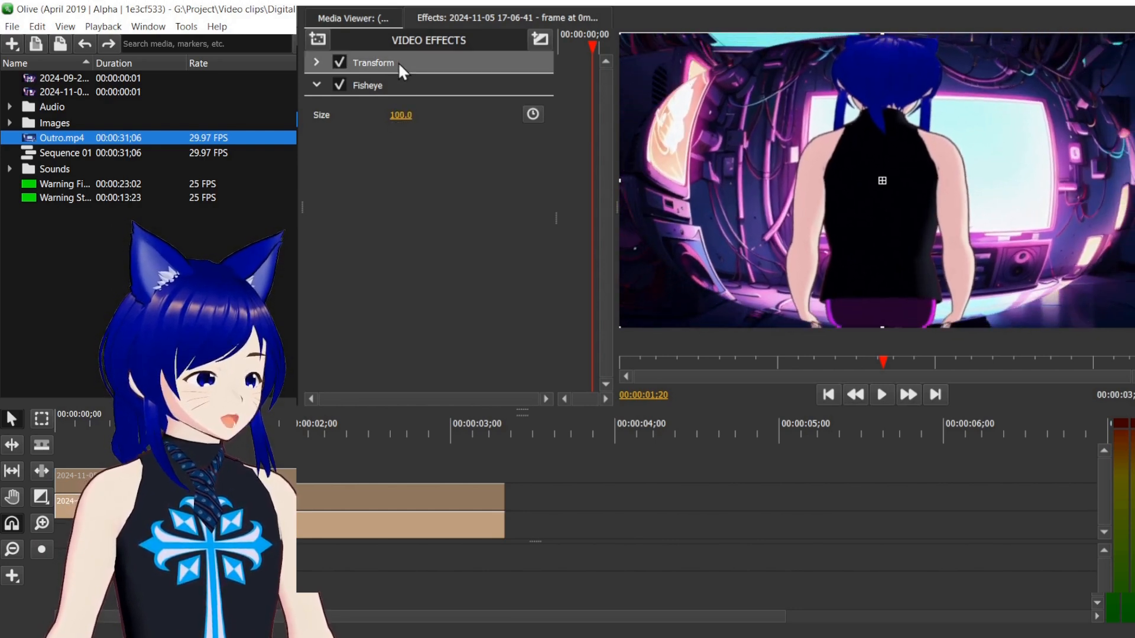
Try scaling the fisheye clip to 74 in its Transform settings, undo the change and collapse the settings.
{"action": "left_click", "coordinate": [319, 62]}
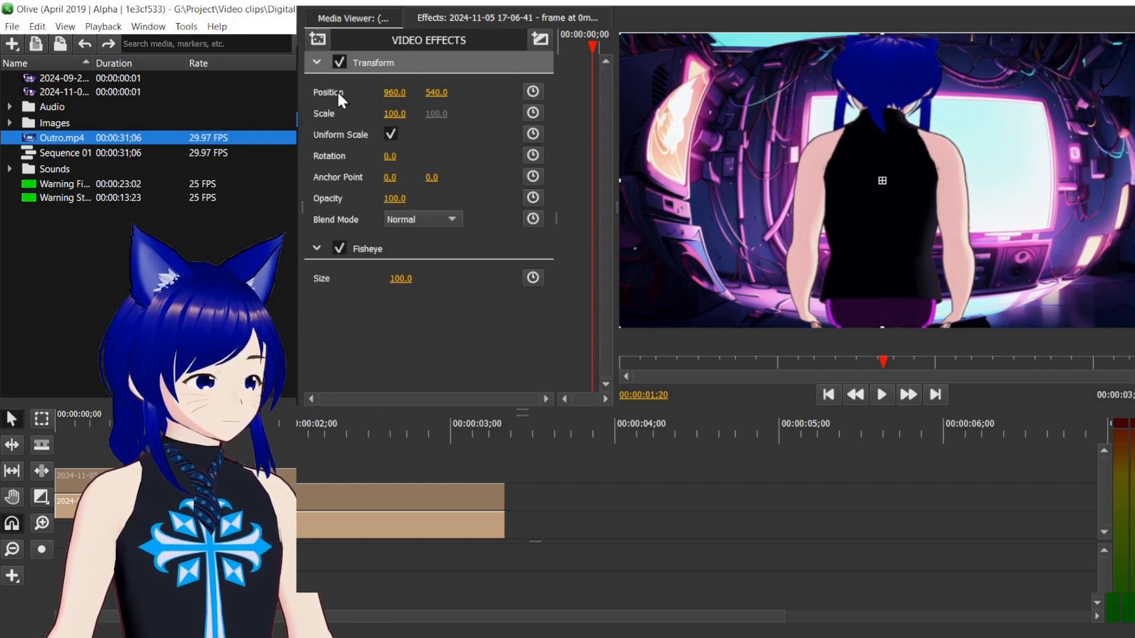
{"action": "left_click_drag", "start_coordinate": [390, 114], "coordinate": [390, 114]}
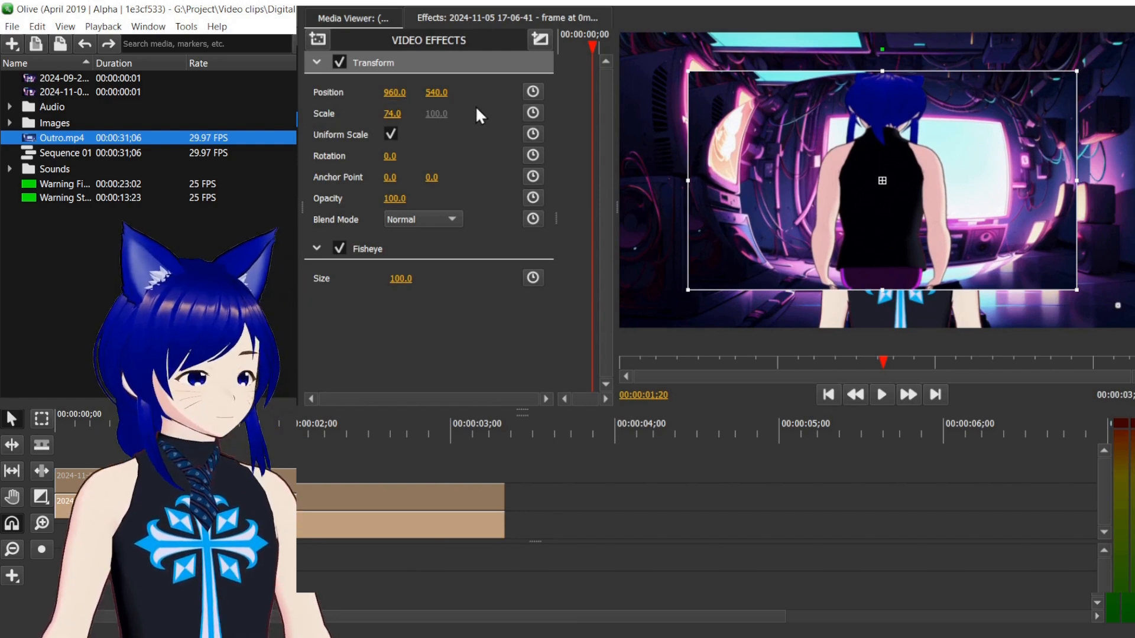
{"action": "key", "text": "ctrl+z"}
{"action": "left_click", "coordinate": [317, 61]}
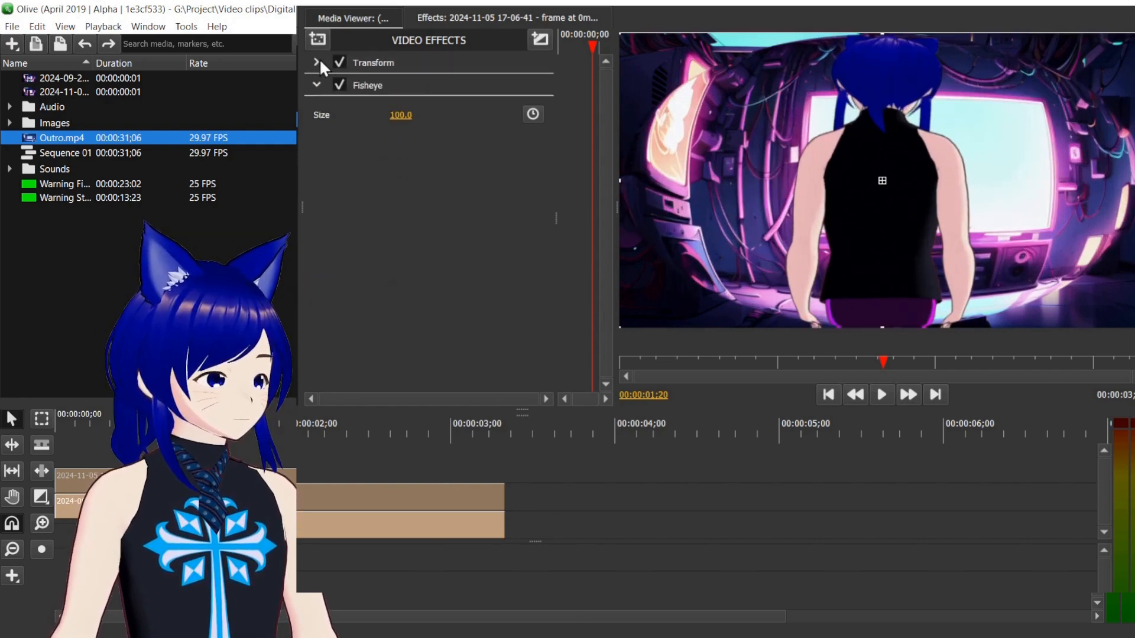
Delete the Fisheye effect from the upper image clip and add a Ripple distort effect in its place.
{"action": "right_click", "coordinate": [402, 83]}
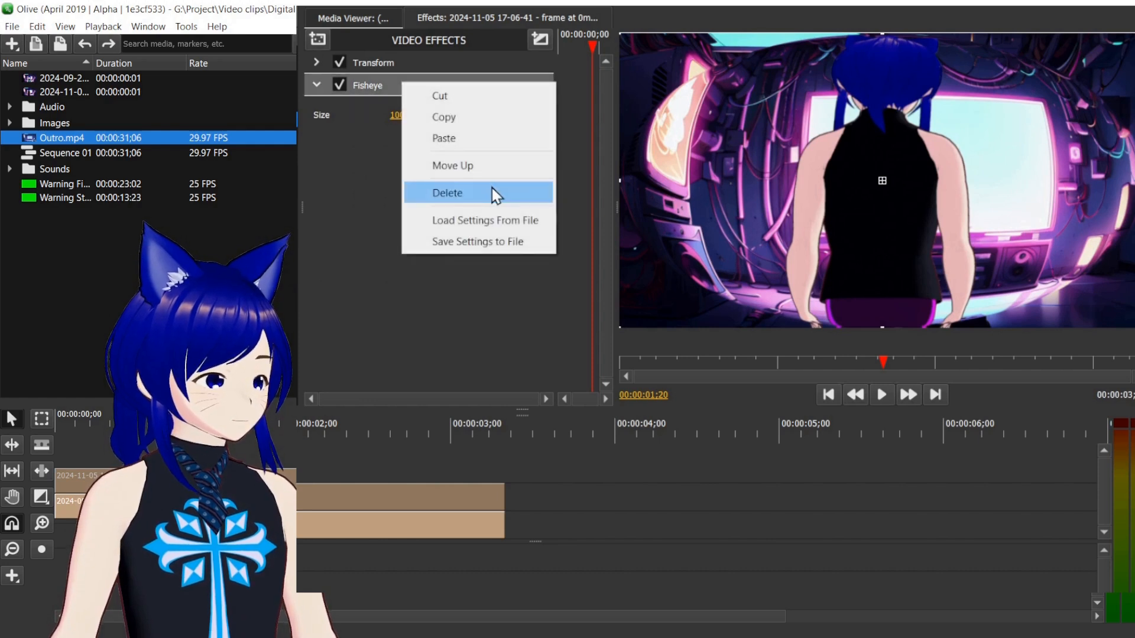
{"action": "left_click", "coordinate": [496, 194]}
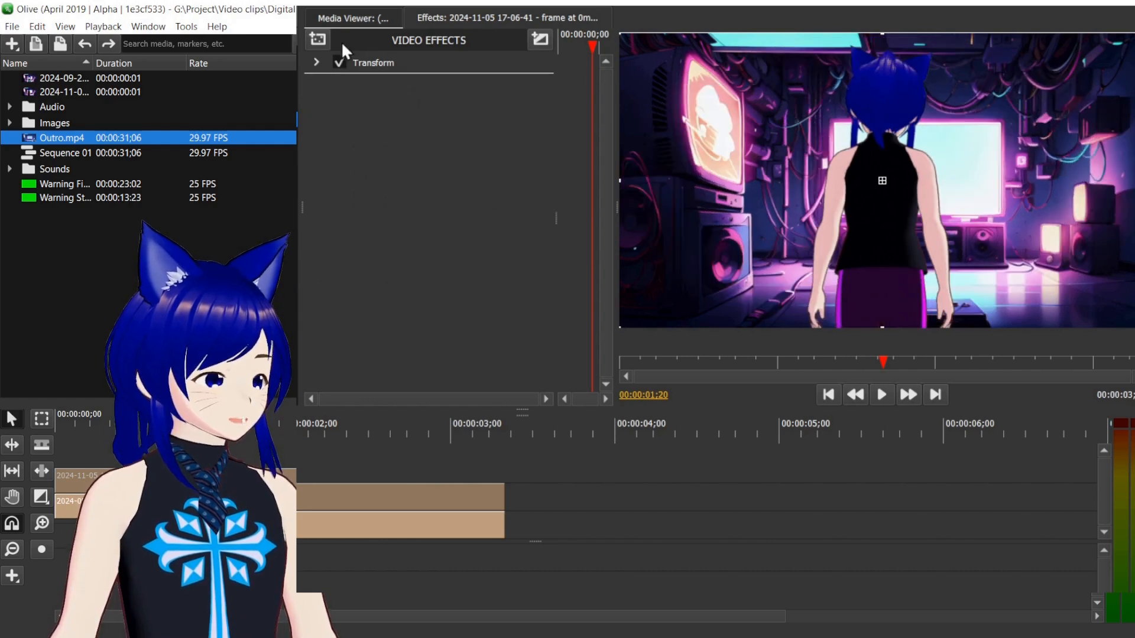
{"action": "left_click", "coordinate": [317, 62]}
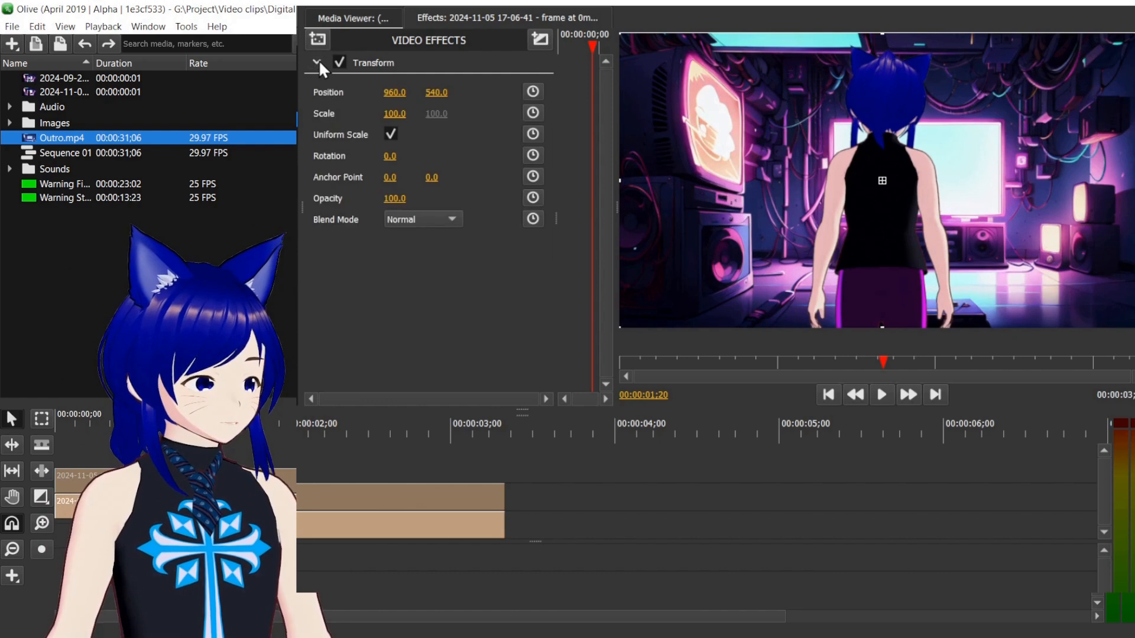
{"action": "left_click", "coordinate": [317, 39]}
{"action": "mouse_move", "coordinate": [342, 105]}
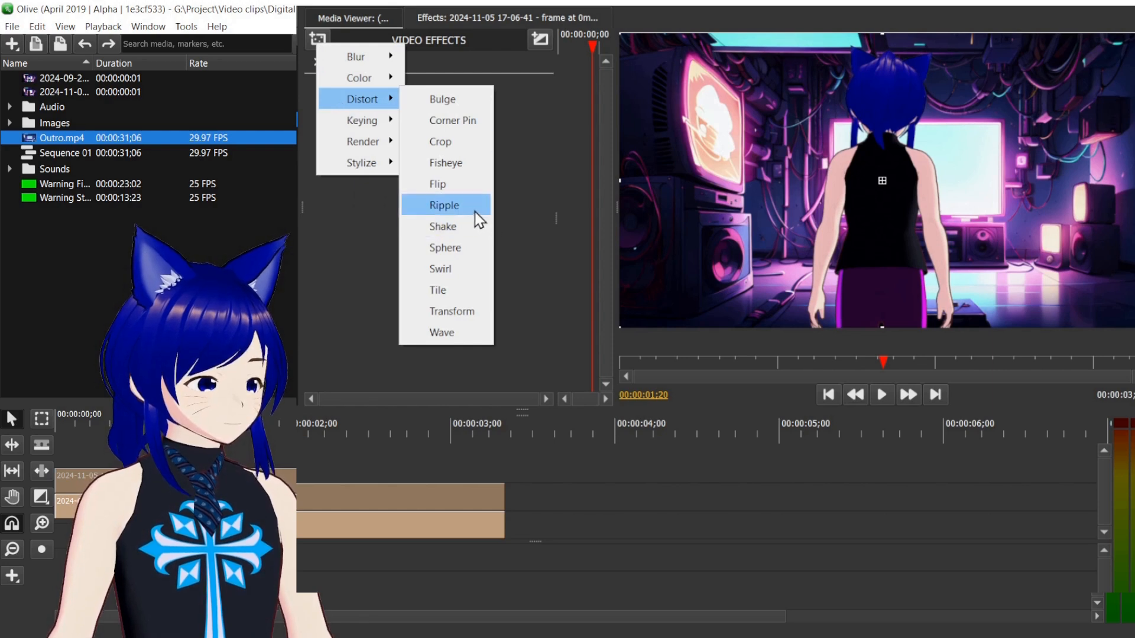
{"action": "left_click", "coordinate": [476, 210]}
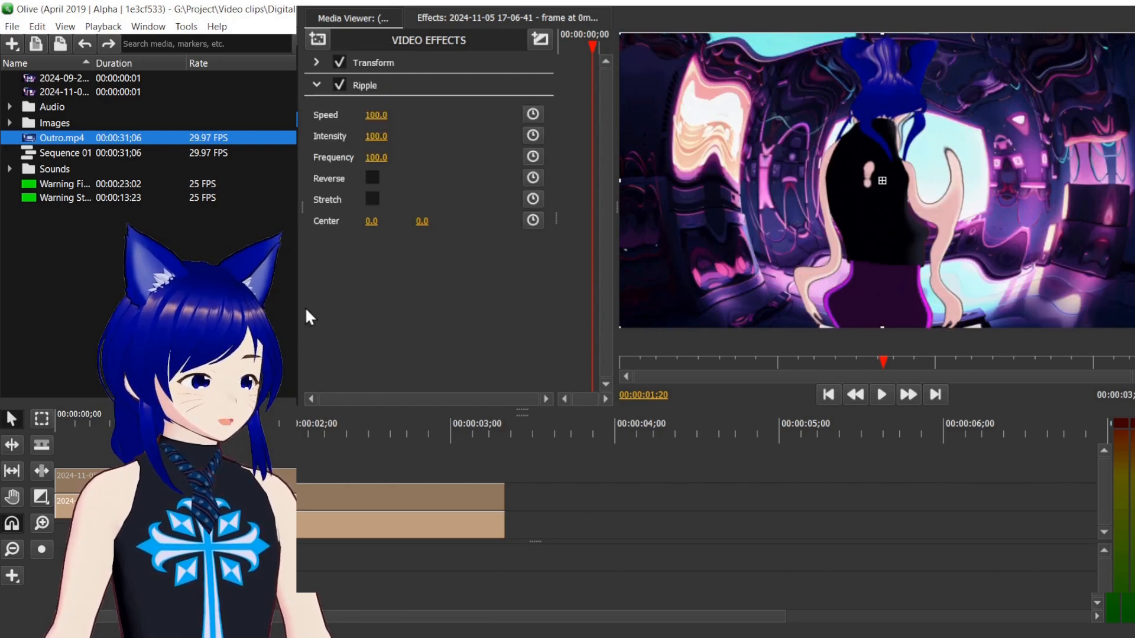
Scrub the rippled clip, toggle Reverse on and off, and preview the default ripple from the sequence start.
{"action": "left_click_drag", "start_coordinate": [295, 424], "coordinate": [281, 442]}
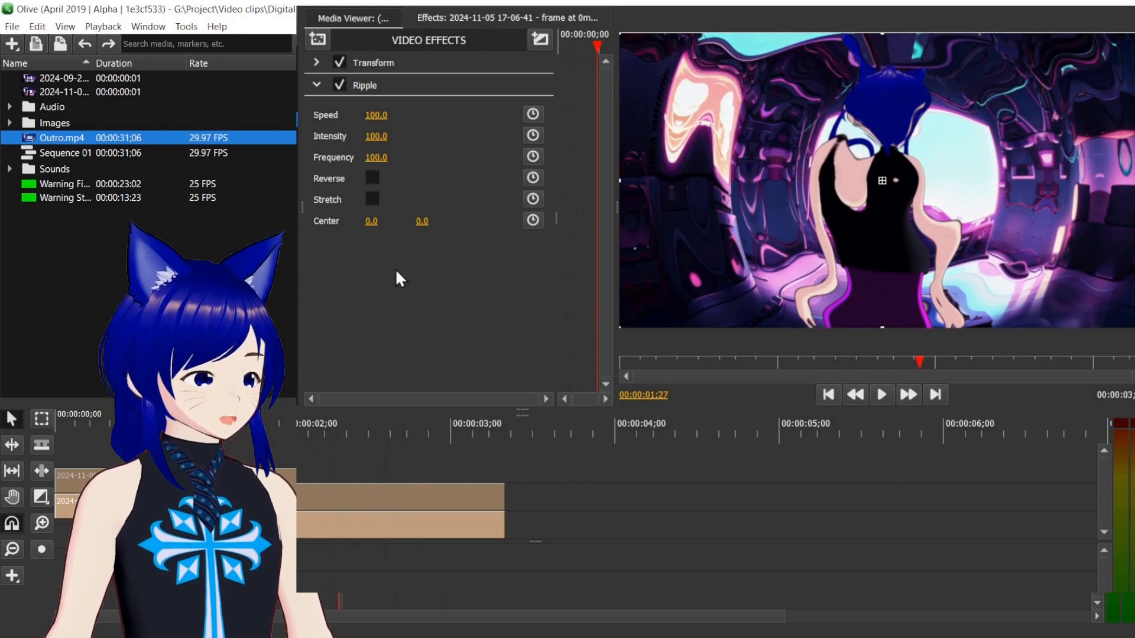
{"action": "left_click", "coordinate": [373, 177]}
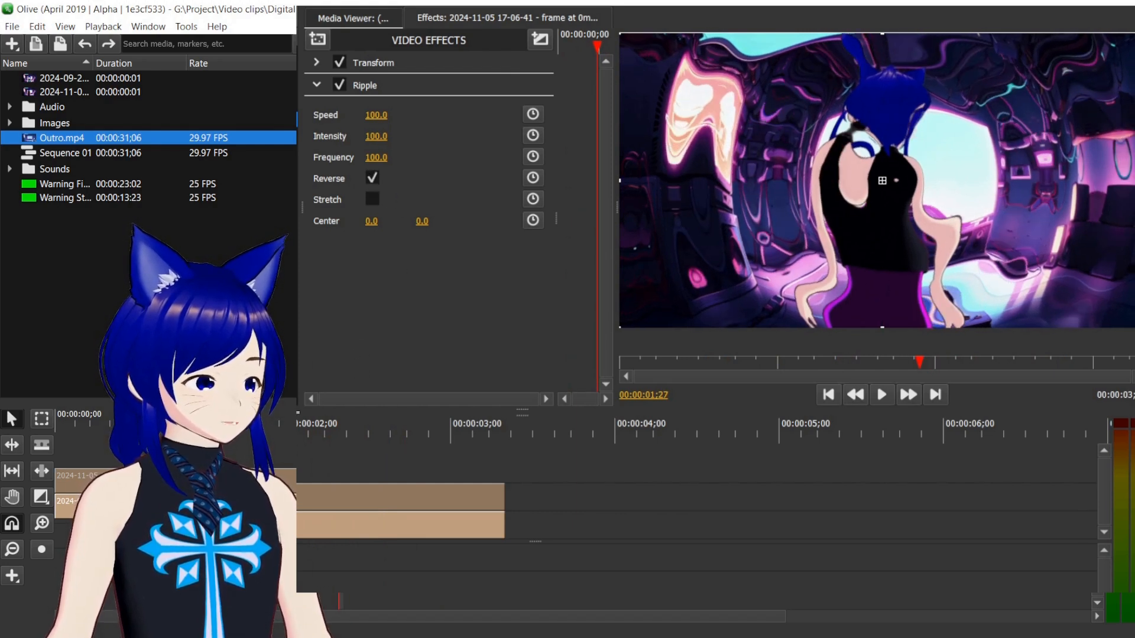
{"action": "left_click", "coordinate": [67, 434]}
{"action": "left_click", "coordinate": [59, 421]}
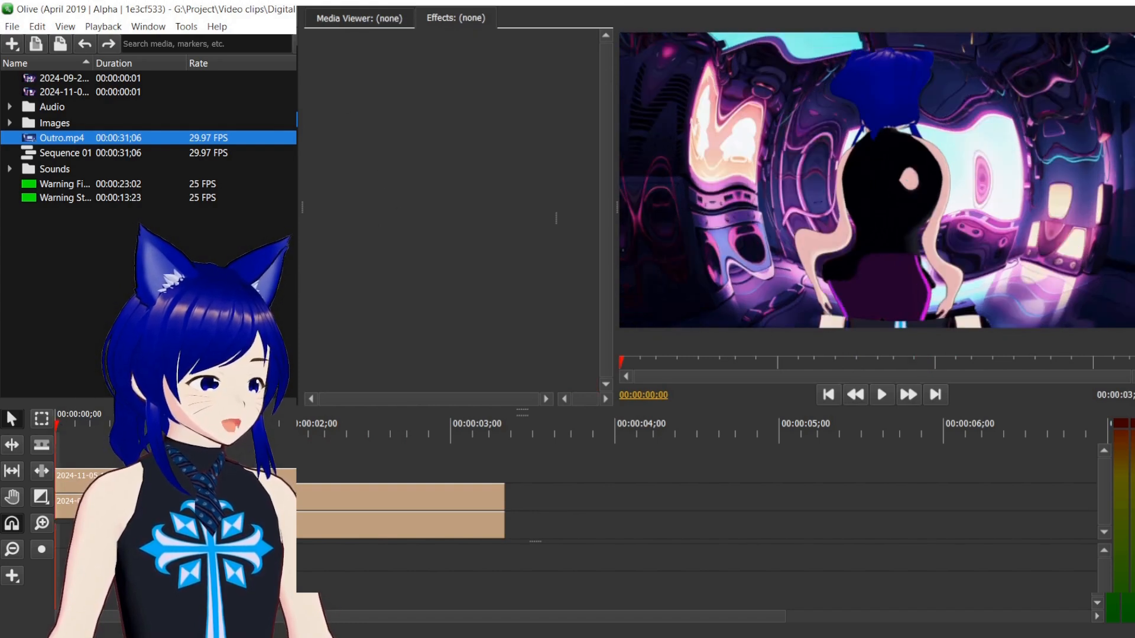
{"action": "left_click", "coordinate": [308, 497]}
{"action": "left_click", "coordinate": [371, 177]}
{"action": "key", "text": "space"}
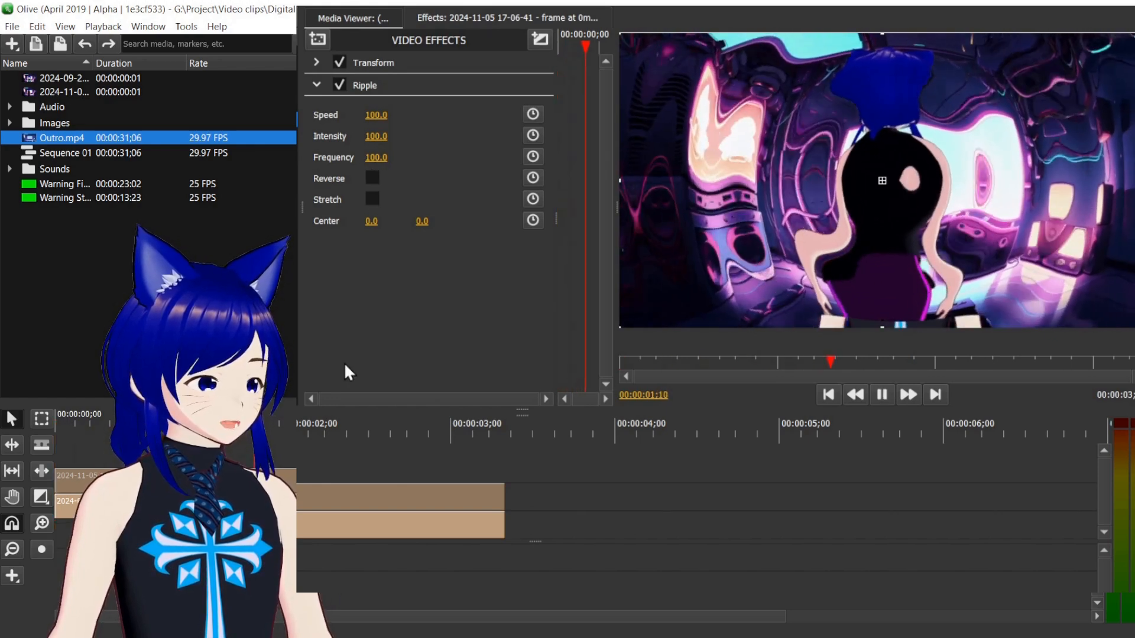
{"action": "key", "text": "space"}
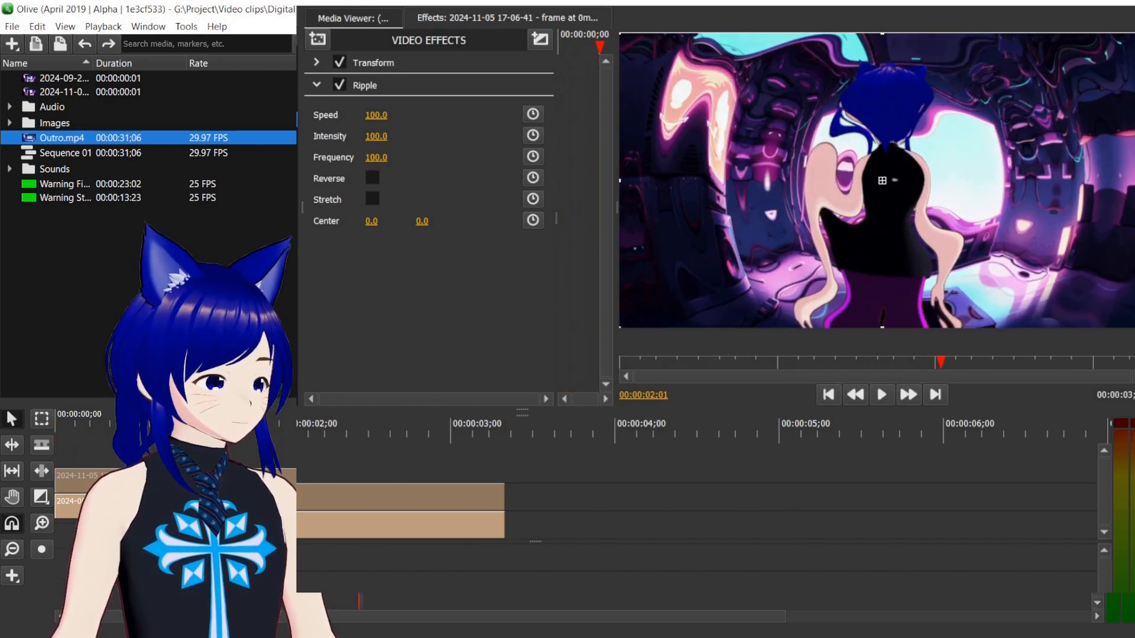
Enable Reverse on the Ripple effect and preview the motion from 00:00:00;04.
{"action": "left_click", "coordinate": [75, 421]}
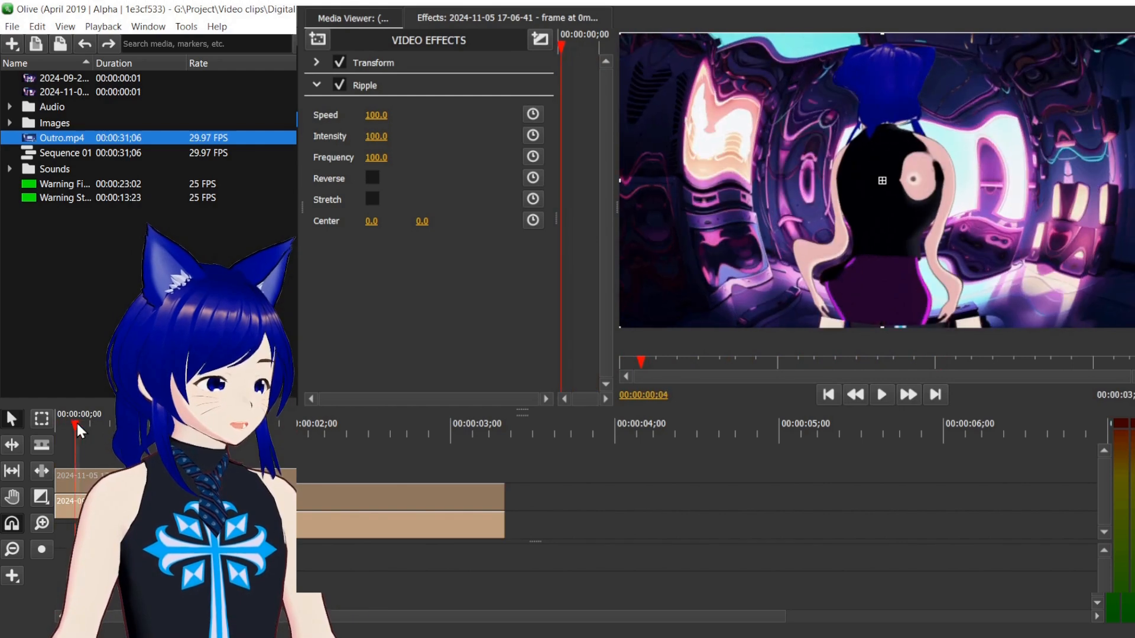
{"action": "left_click", "coordinate": [371, 177]}
{"action": "key", "text": "space"}
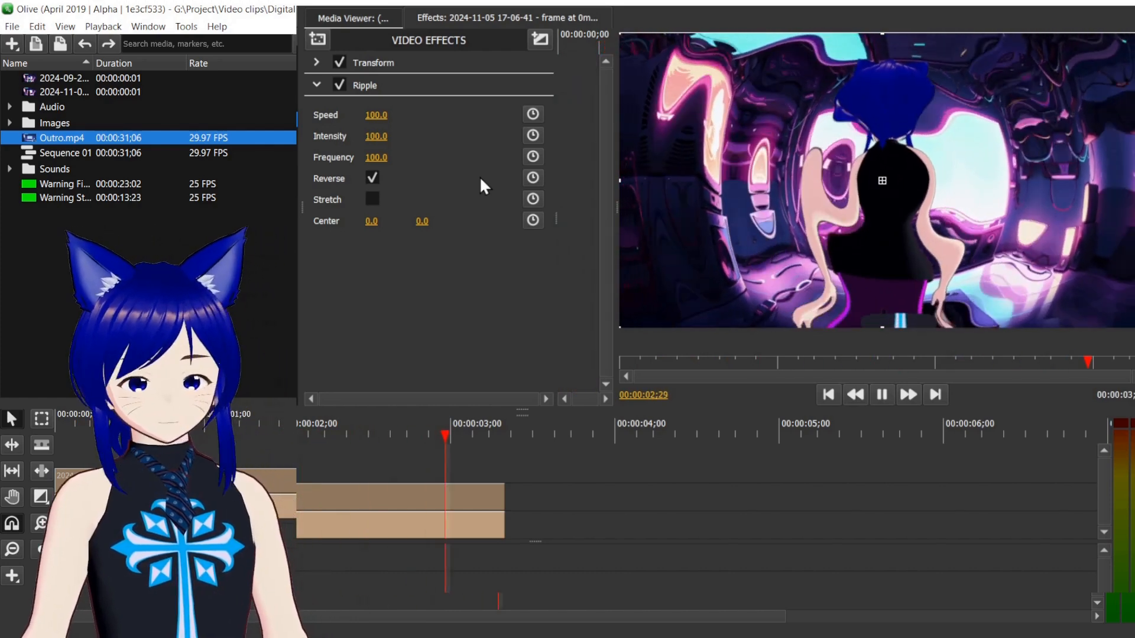
{"action": "key", "text": "space"}
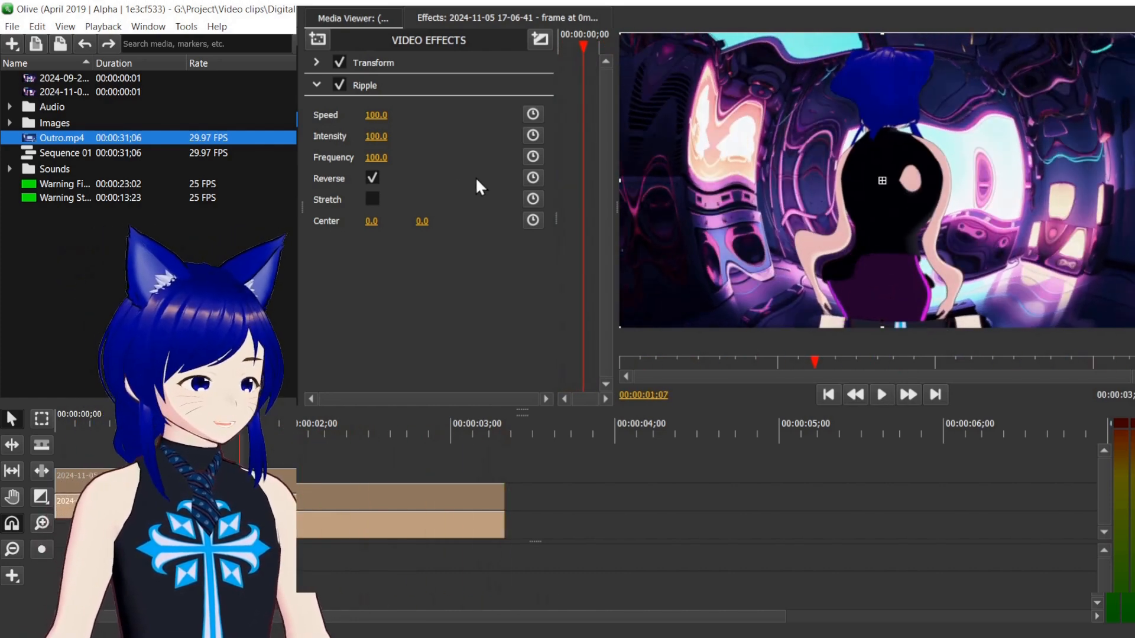
Enable Stretch on the Ripple effect and preview playback with Reverse off and with Reverse on.
{"action": "left_click", "coordinate": [375, 180]}
{"action": "left_click", "coordinate": [371, 198]}
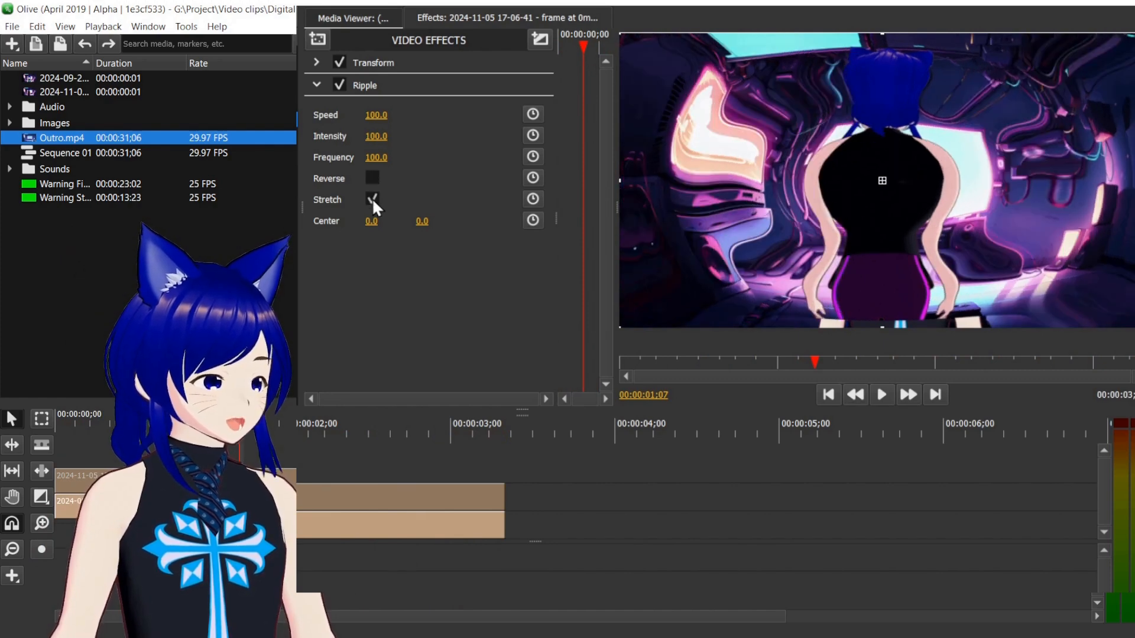
{"action": "key", "text": "space"}
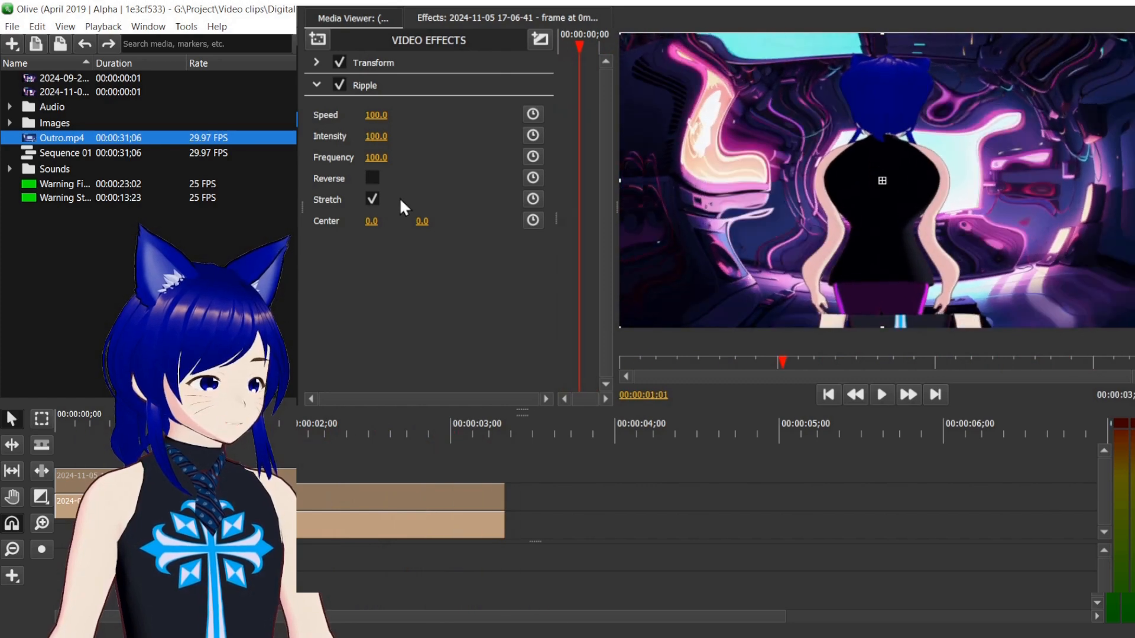
{"action": "key", "text": "space"}
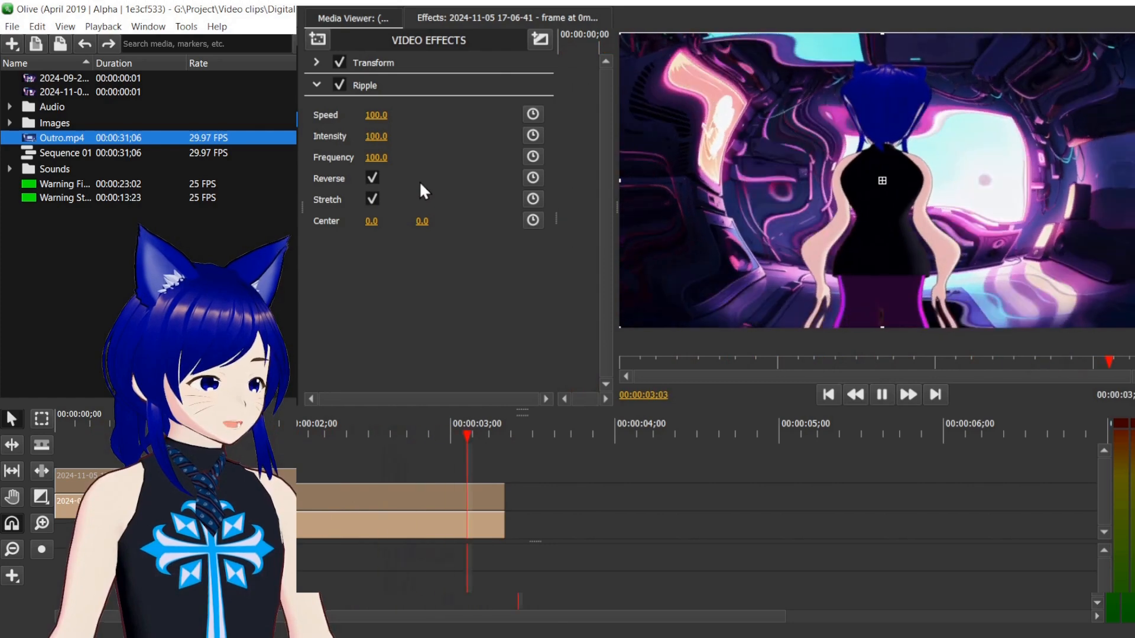
{"action": "key", "text": "space"}
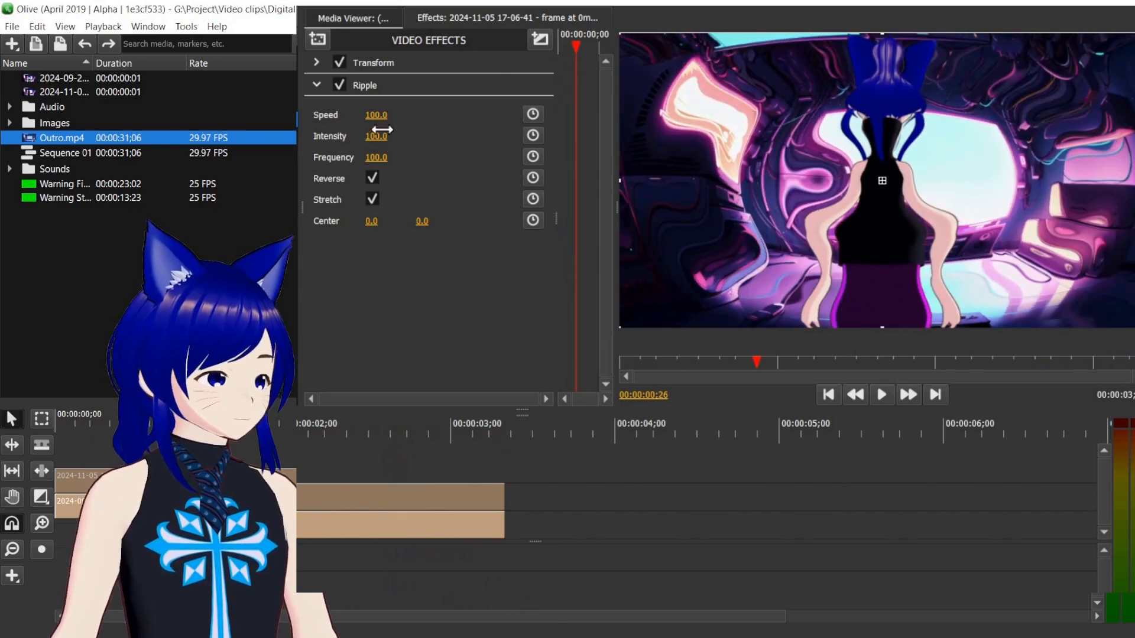
Disable Reverse and Stretch, and set the ripple's speed to 140, intensity 359, frequency 362 and center 1, 25.
{"action": "left_click", "coordinate": [373, 177]}
{"action": "left_click", "coordinate": [371, 199]}
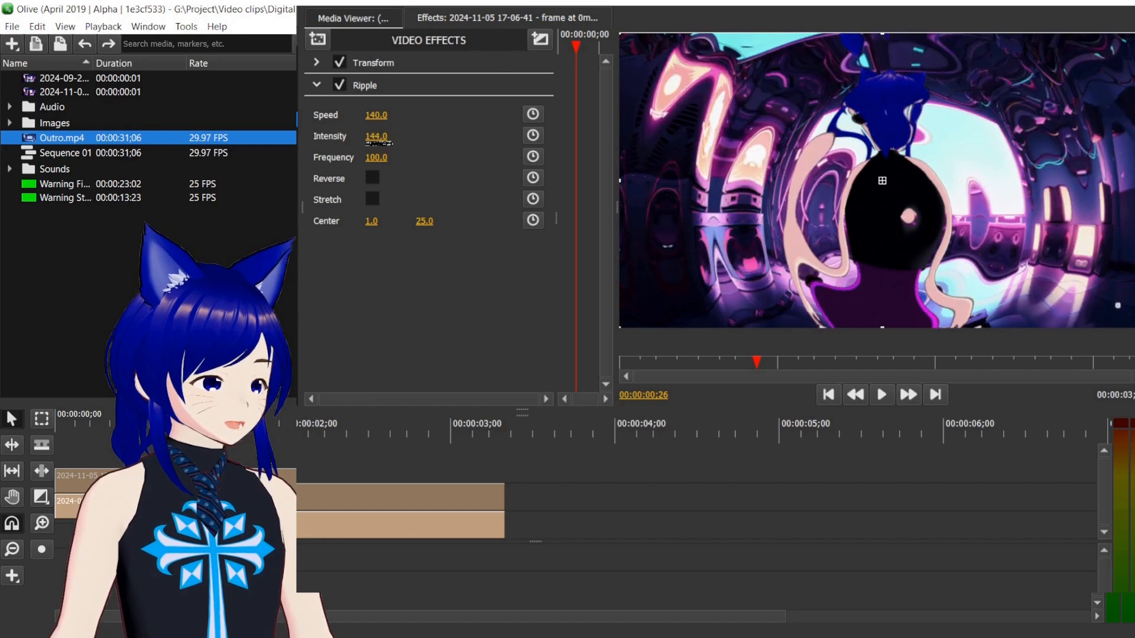
{"action": "left_click_drag", "start_coordinate": [391, 142], "coordinate": [377, 142]}
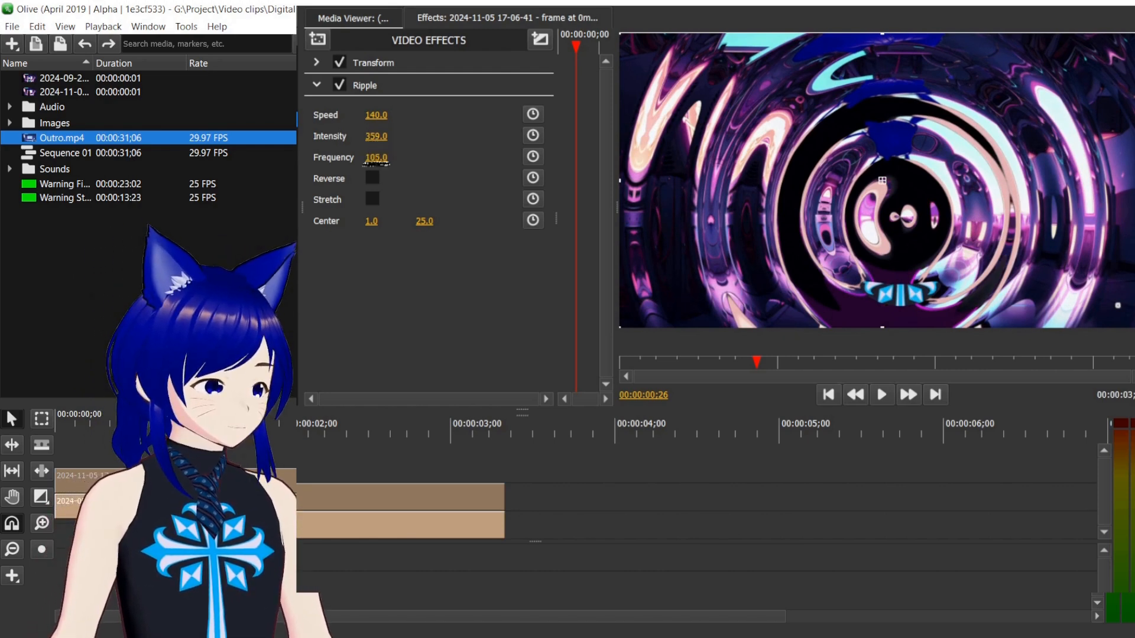
{"action": "left_click_drag", "start_coordinate": [376, 163], "coordinate": [377, 160]}
{"action": "left_click", "coordinate": [376, 157]}
{"action": "key", "text": "BackSpace"}
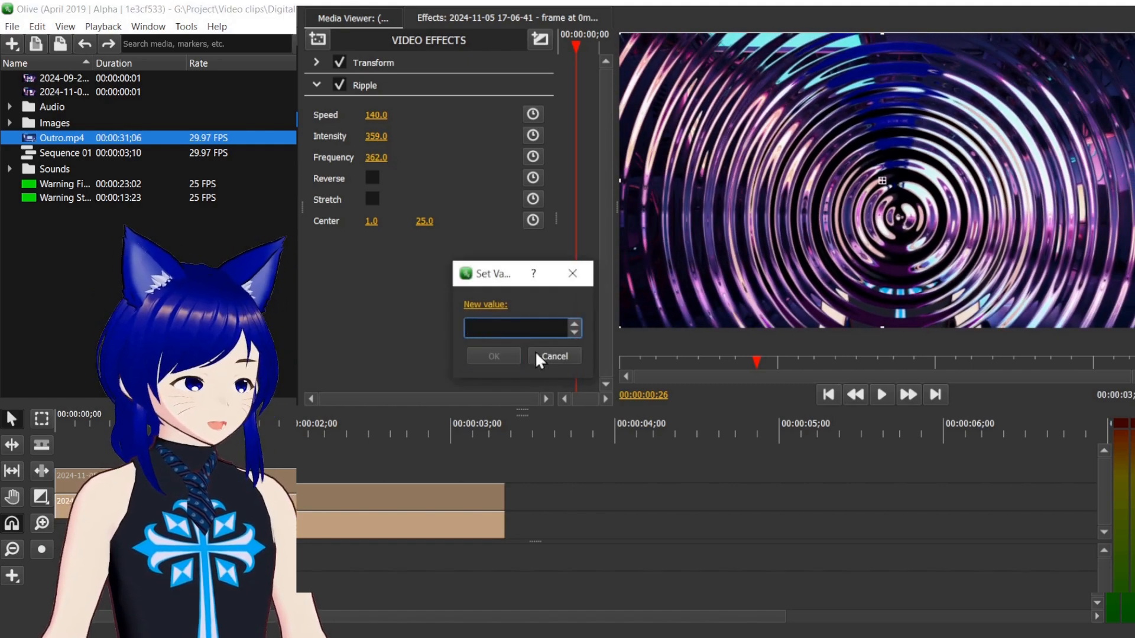
{"action": "left_click", "coordinate": [555, 357]}
Preview the intensified ripple, replaying it from near the start of the sequence.
{"action": "key", "text": "space"}
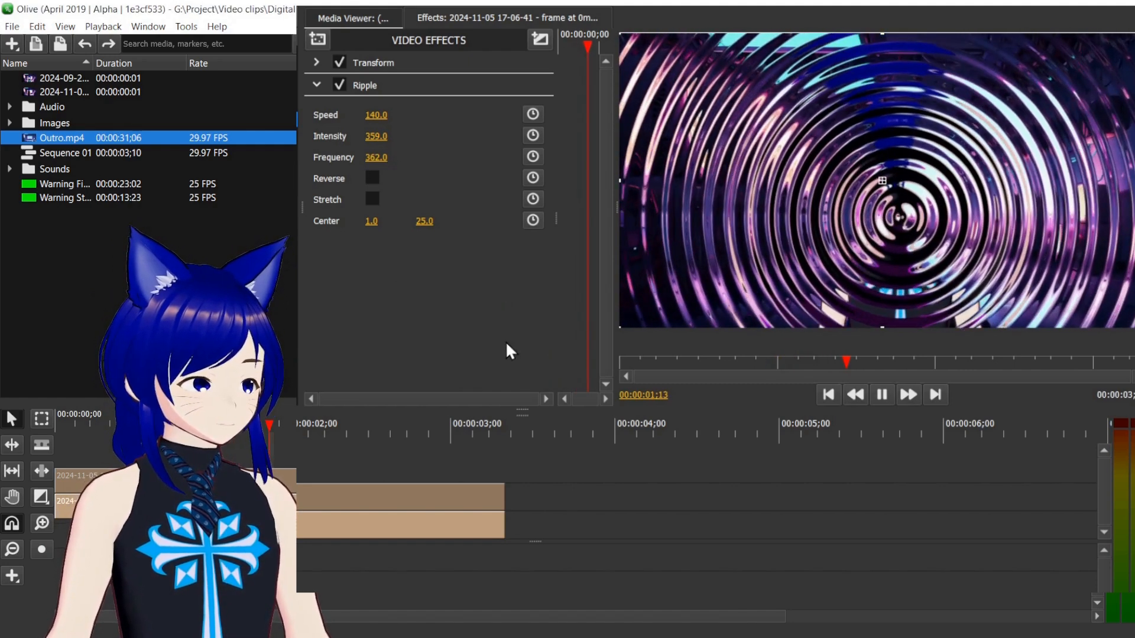
{"action": "key", "text": "space"}
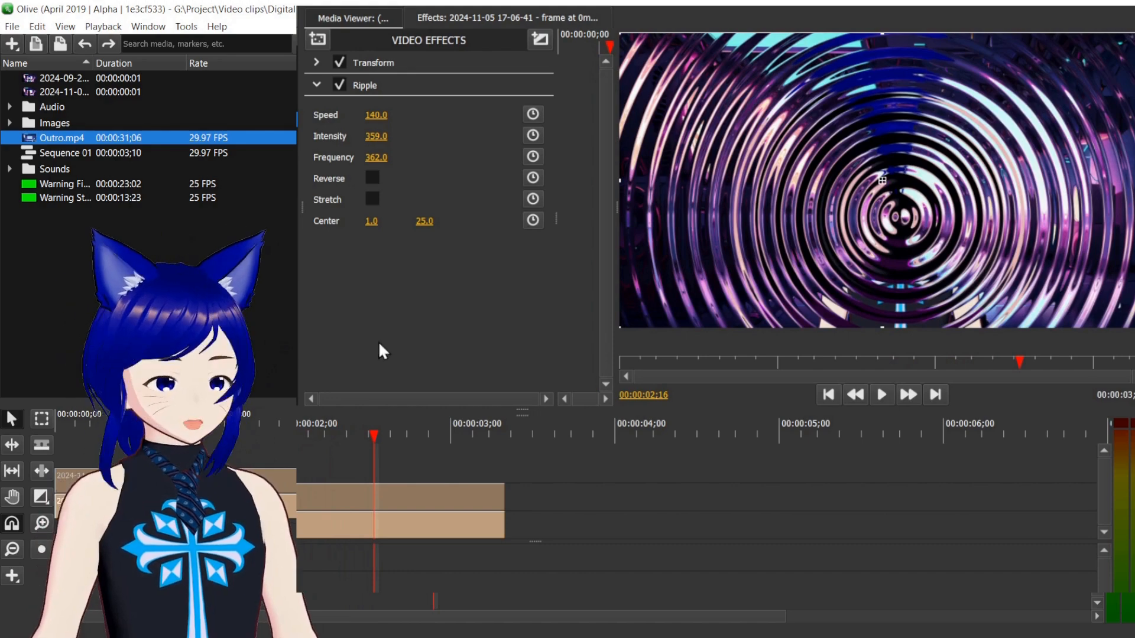
{"action": "left_click", "coordinate": [81, 419]}
{"action": "key", "text": "space"}
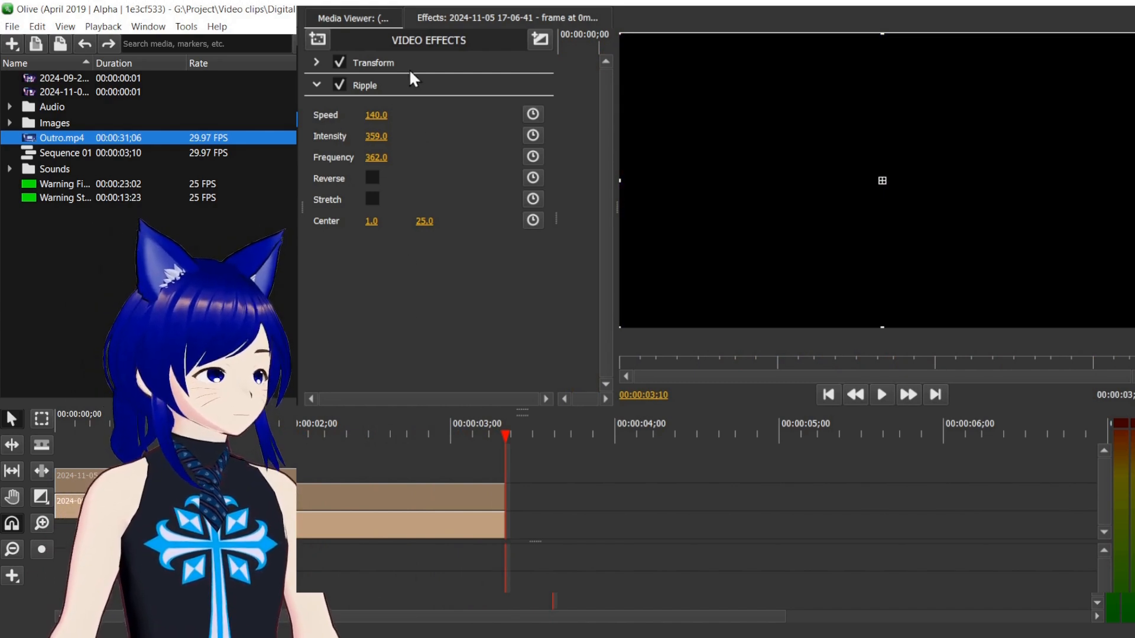
Delete the Ripple effect from the upper image clip and add a Shake distort effect.
{"action": "right_click", "coordinate": [403, 87]}
{"action": "left_click", "coordinate": [441, 195]}
{"action": "left_click", "coordinate": [316, 41]}
{"action": "mouse_move", "coordinate": [360, 105]}
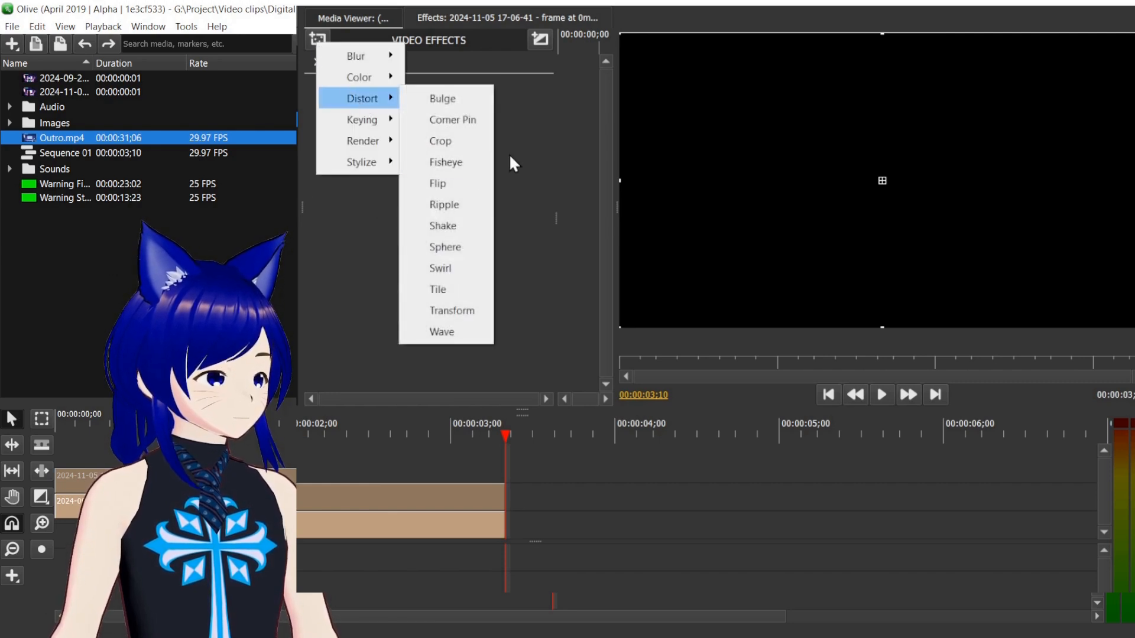
{"action": "left_click", "coordinate": [460, 226]}
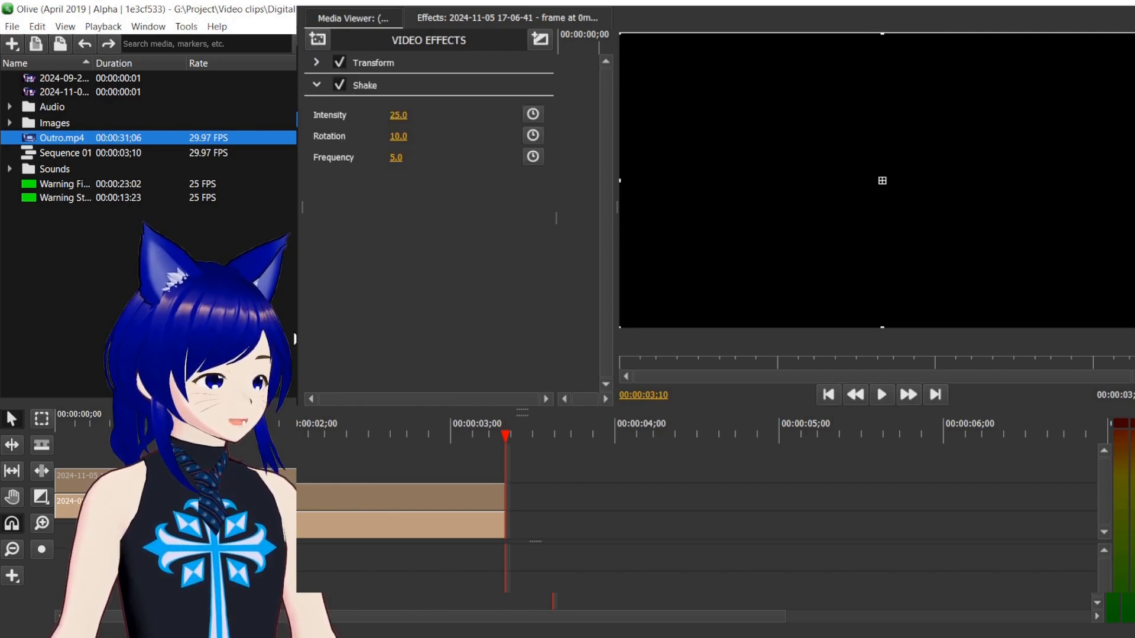
Preview the default shake, and replay the sequence with intensity set to 49, rotation to 53 and frequency to 27.
{"action": "key", "text": "space"}
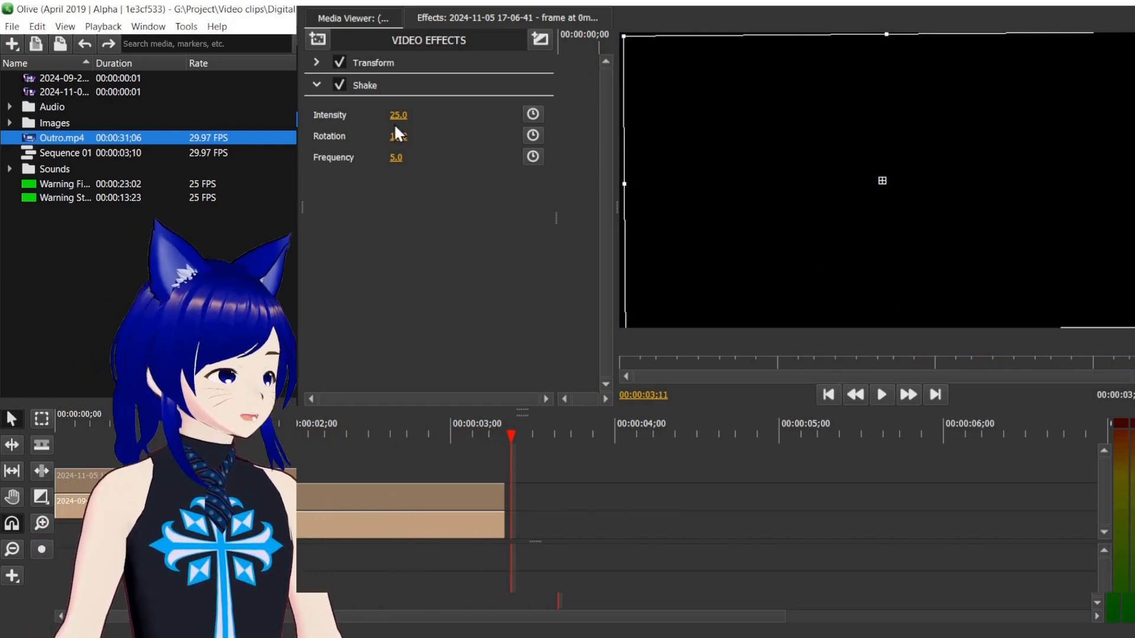
{"action": "left_click", "coordinate": [76, 426]}
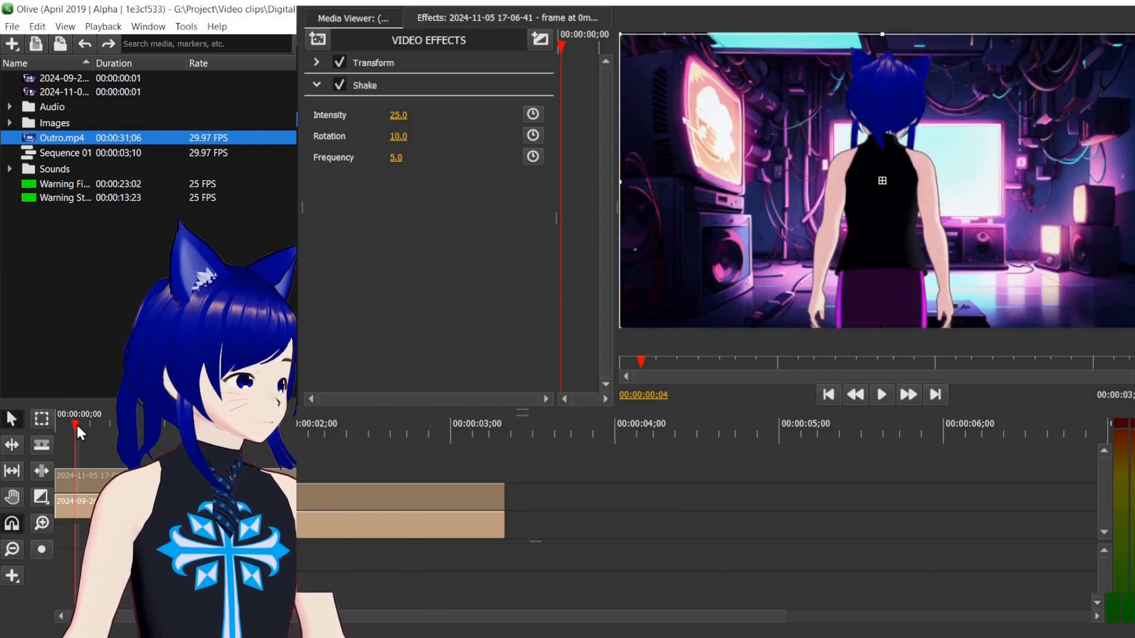
{"action": "left_click_drag", "start_coordinate": [400, 112], "coordinate": [402, 164]}
{"action": "key", "text": "space"}
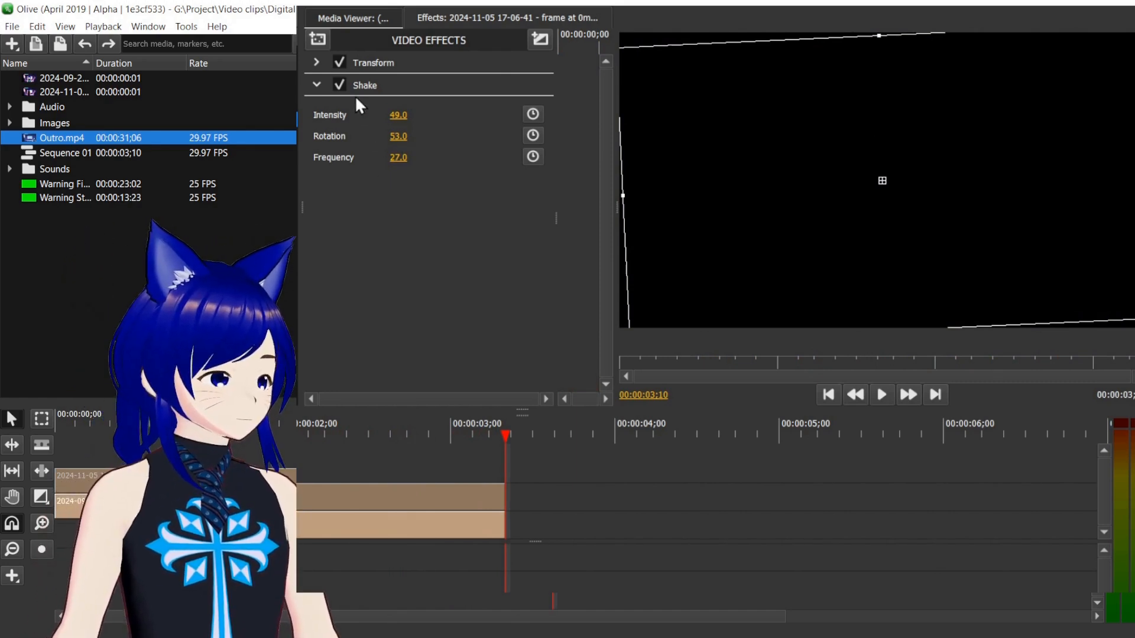
Replace the Shake effect with a Sphere distort effect and show the frame at 00:00:02;05.
{"action": "right_click", "coordinate": [382, 87]}
{"action": "left_click", "coordinate": [415, 195]}
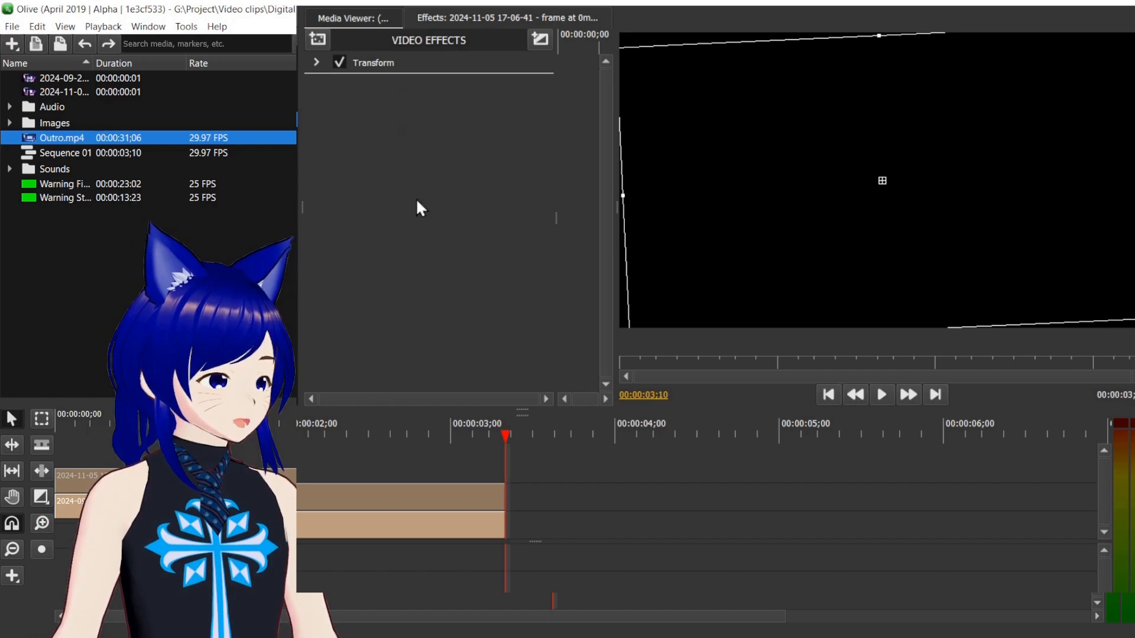
{"action": "left_click", "coordinate": [317, 40]}
{"action": "mouse_move", "coordinate": [361, 110]}
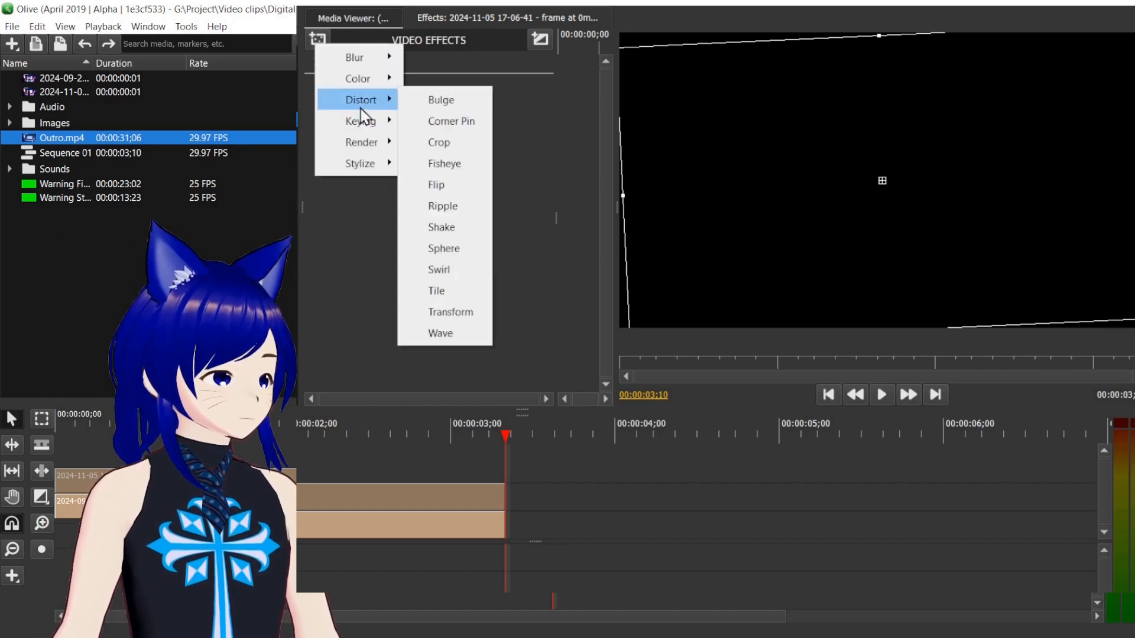
{"action": "left_click", "coordinate": [450, 249]}
{"action": "left_click", "coordinate": [124, 422]}
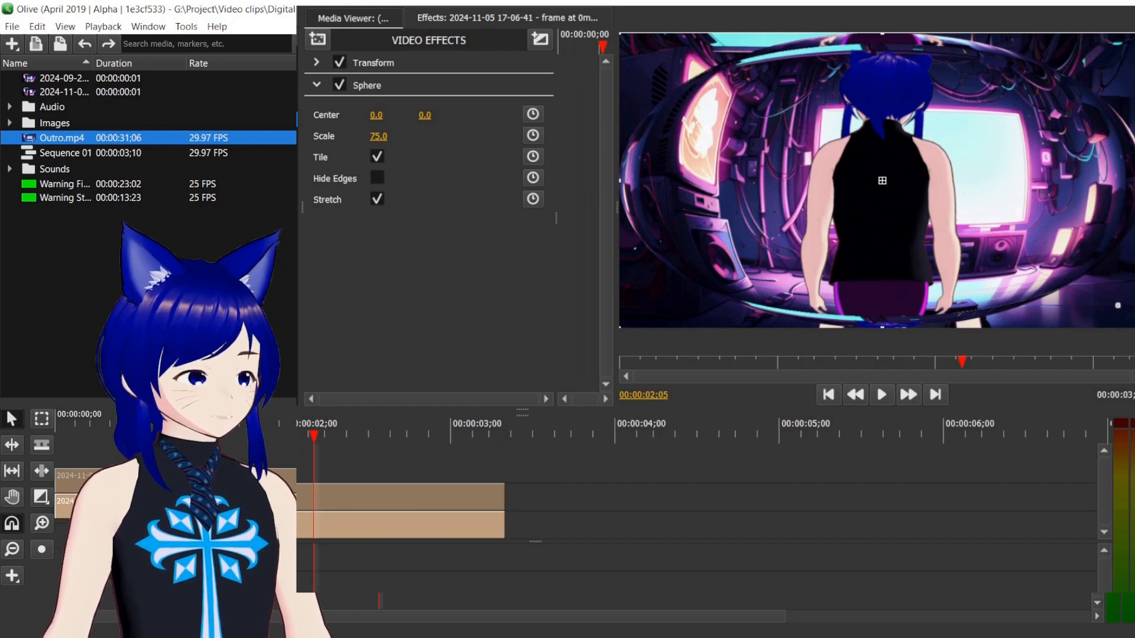
Disable Tile on the Sphere effect and set its center to 10, 6 and its scale to 41.
{"action": "left_click_drag", "start_coordinate": [376, 114], "coordinate": [376, 140]}
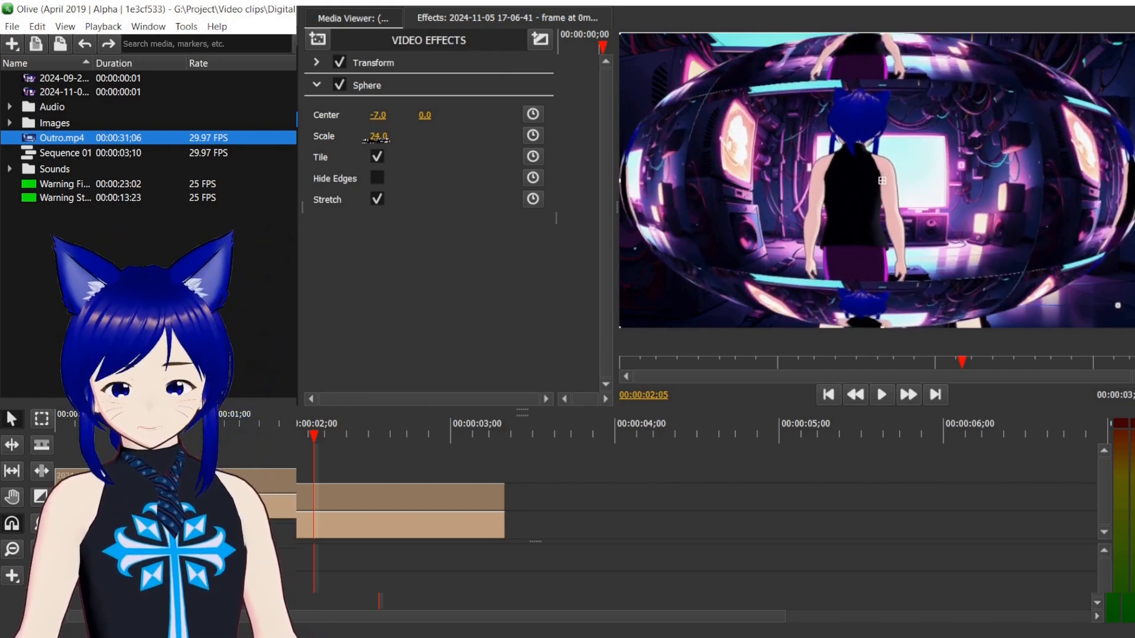
{"action": "left_click_drag", "start_coordinate": [376, 140], "coordinate": [377, 139]}
{"action": "left_click", "coordinate": [377, 157]}
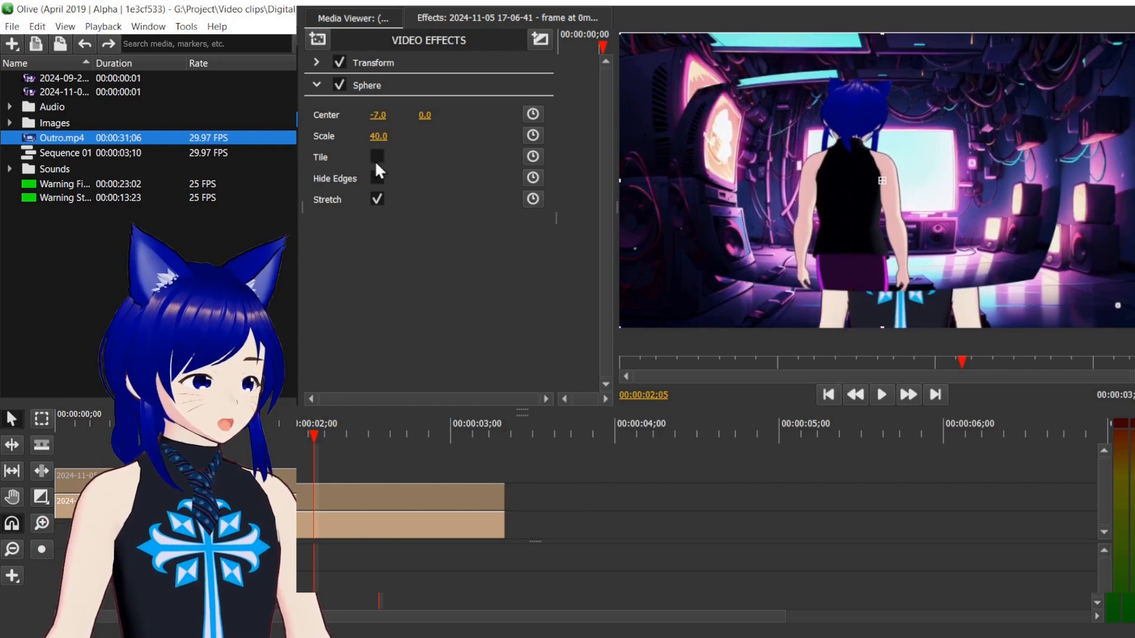
{"action": "left_click_drag", "start_coordinate": [383, 135], "coordinate": [424, 128]}
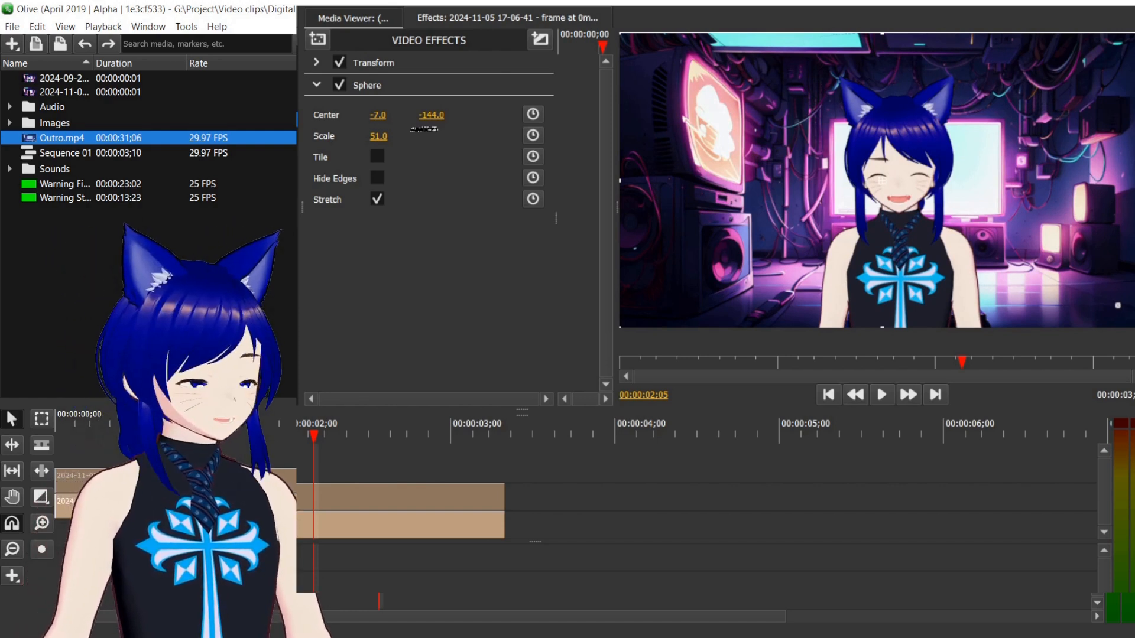
{"action": "left_click_drag", "start_coordinate": [424, 129], "coordinate": [378, 115]}
{"action": "left_click_drag", "start_coordinate": [370, 129], "coordinate": [370, 123]}
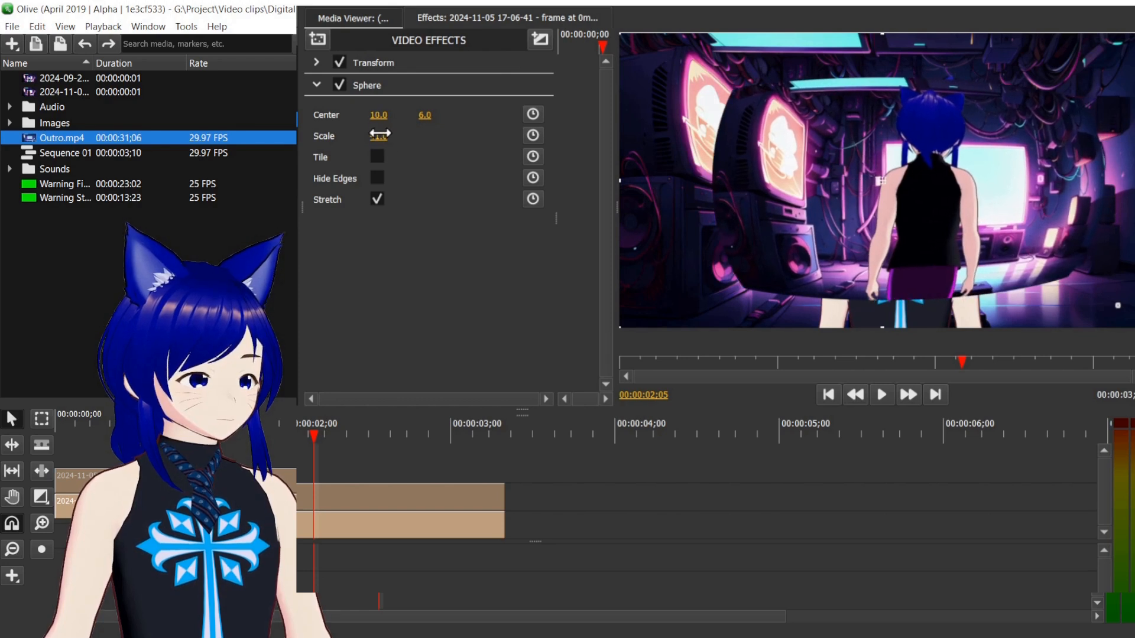
Compare the sphere with Stretch off and on, and with Tile and Hide Edges on and off.
{"action": "left_click", "coordinate": [377, 199]}
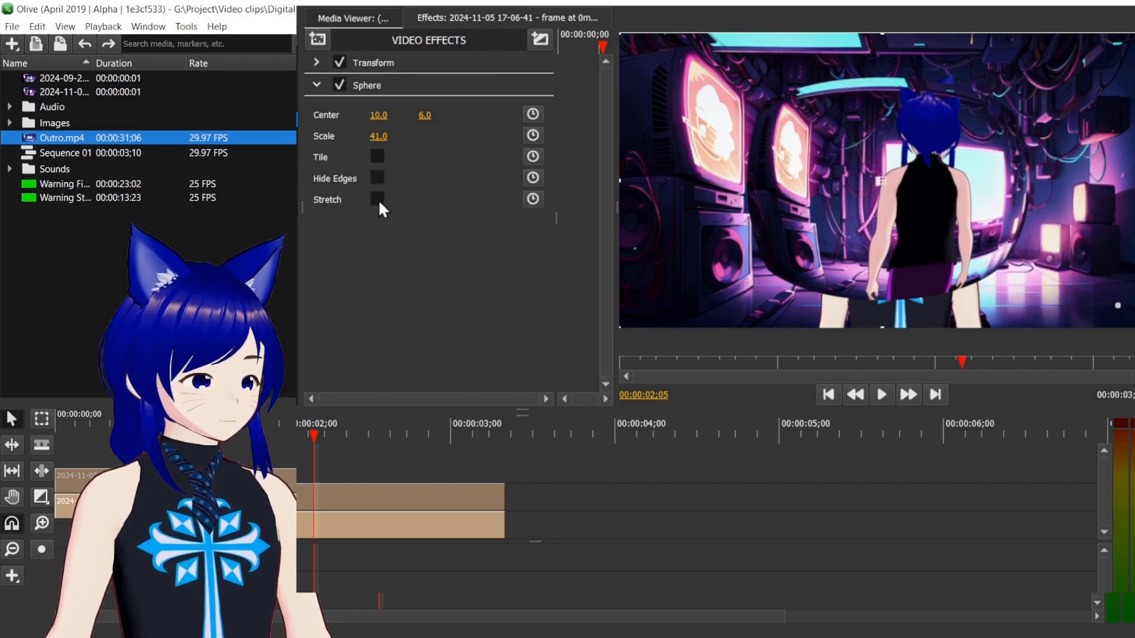
{"action": "left_click", "coordinate": [377, 198]}
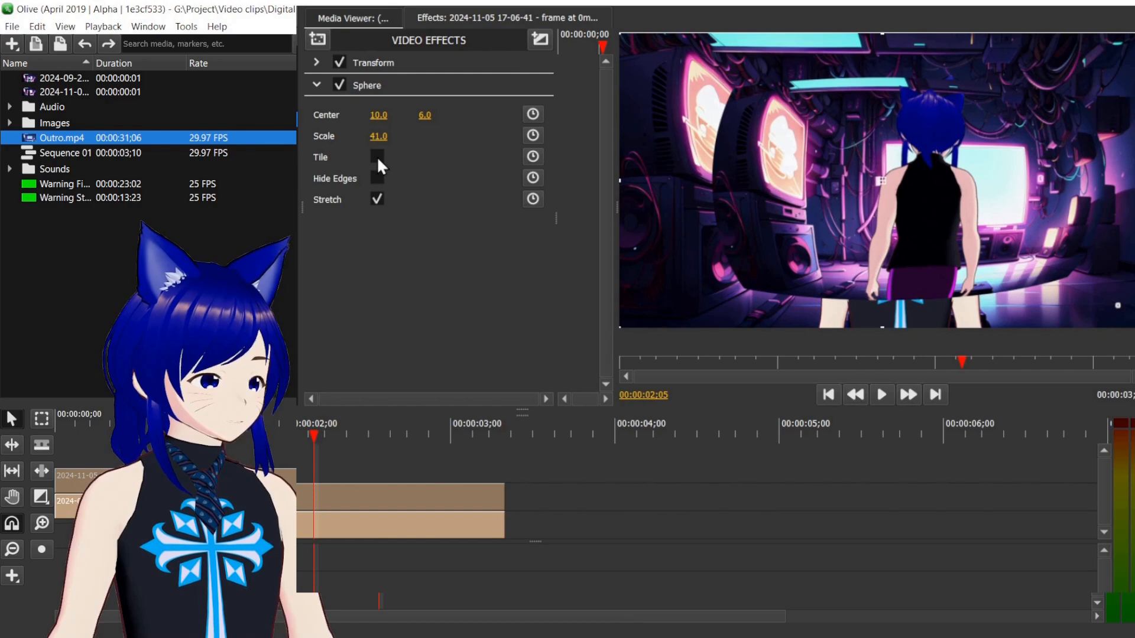
{"action": "left_click", "coordinate": [377, 198]}
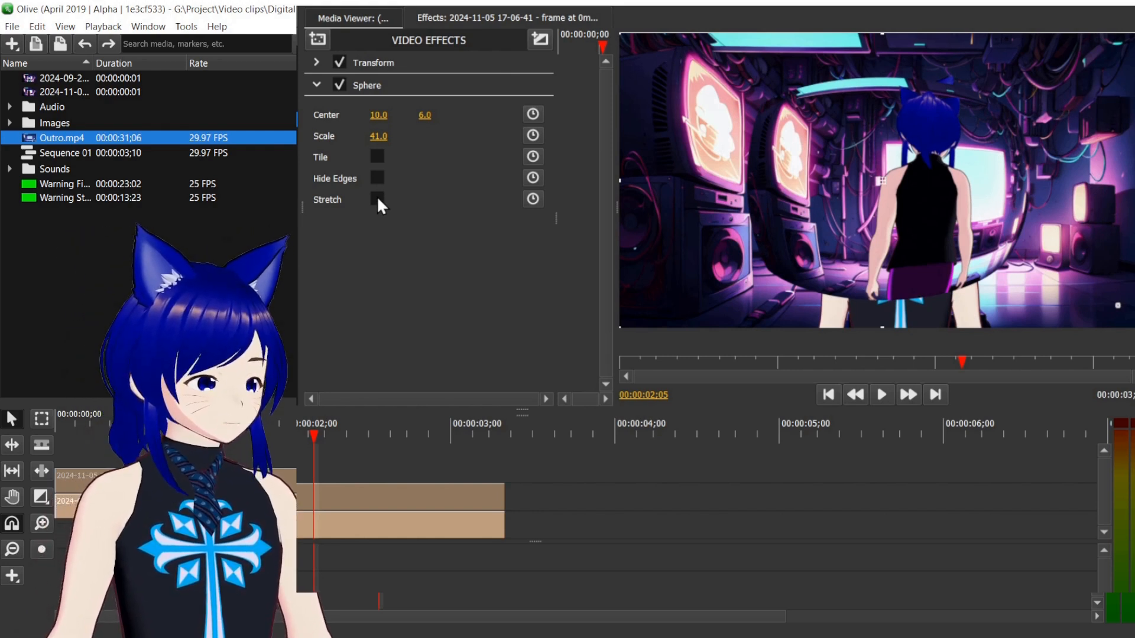
{"action": "left_click", "coordinate": [378, 200]}
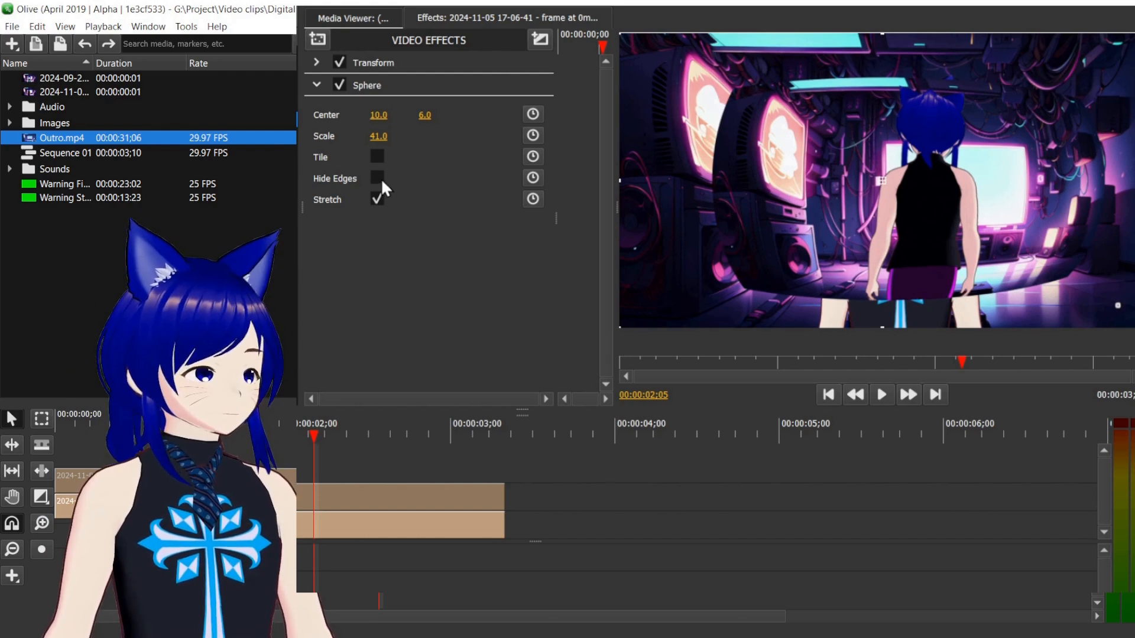
{"action": "left_click", "coordinate": [377, 157]}
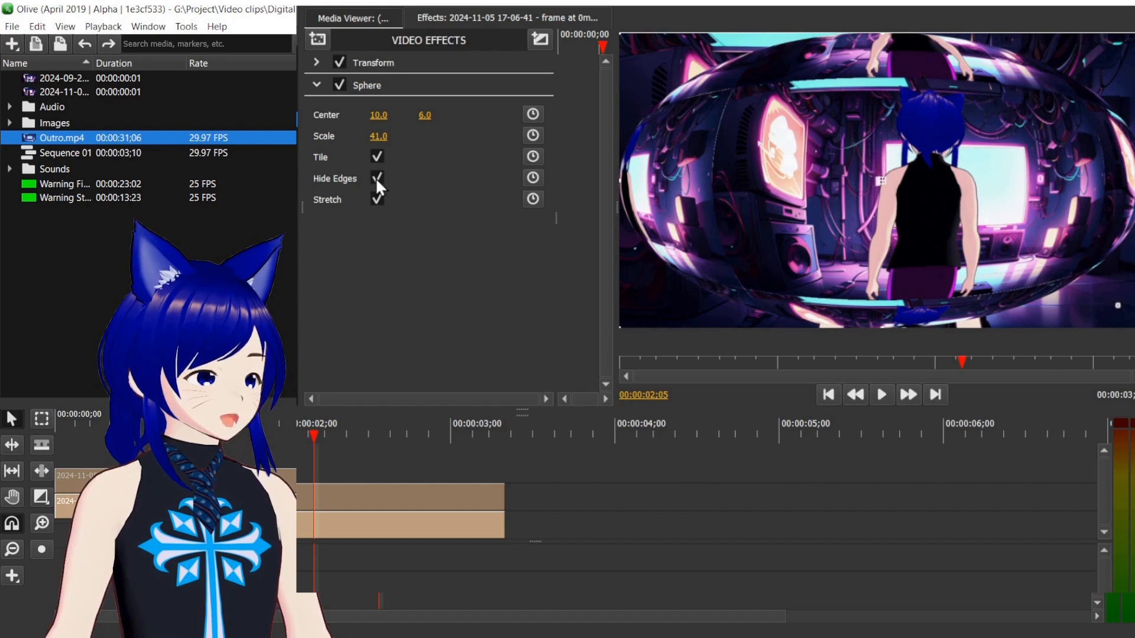
{"action": "left_click", "coordinate": [377, 157]}
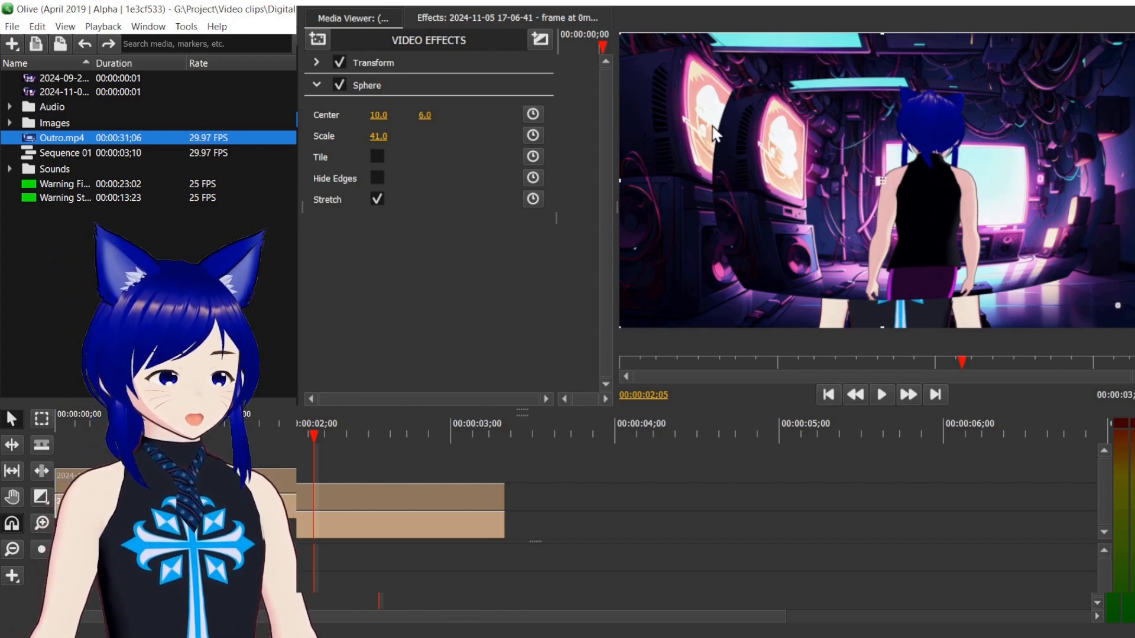
Set the sphere's scale to -137 and the clip's Transform scale to 294.
{"action": "left_click_drag", "start_coordinate": [379, 135], "coordinate": [378, 144]}
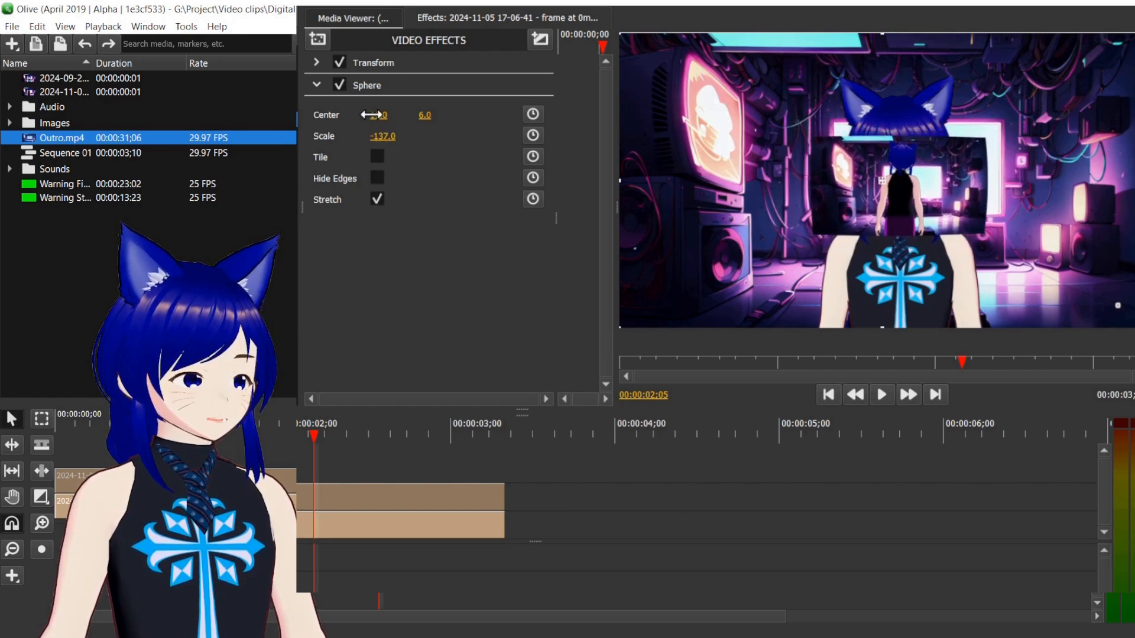
{"action": "left_click", "coordinate": [324, 62]}
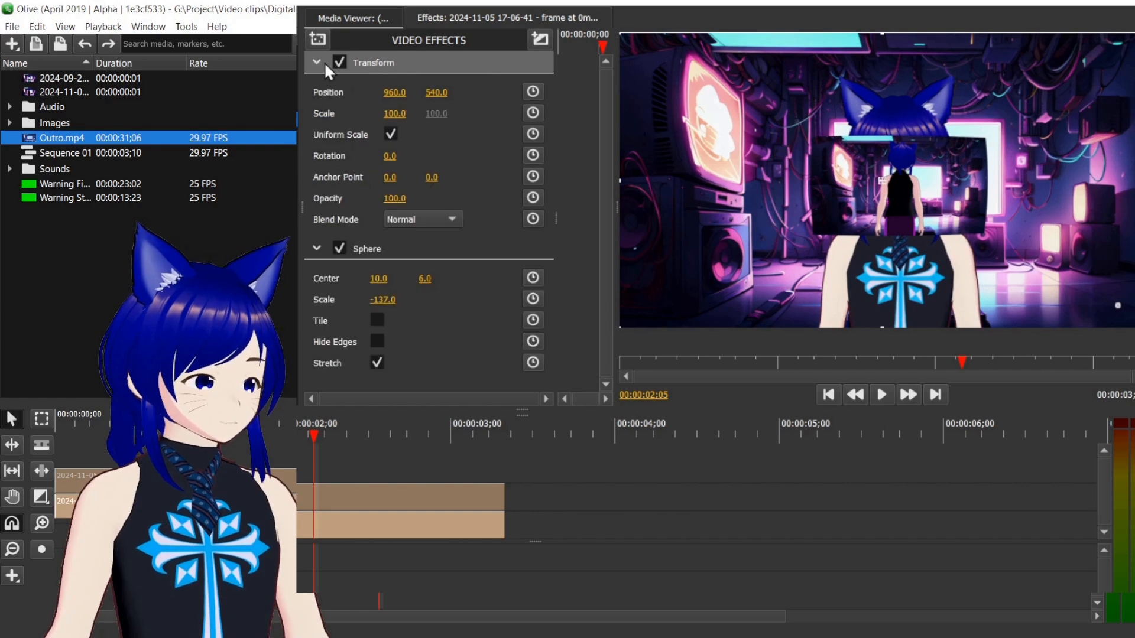
{"action": "left_click_drag", "start_coordinate": [390, 116], "coordinate": [390, 115]}
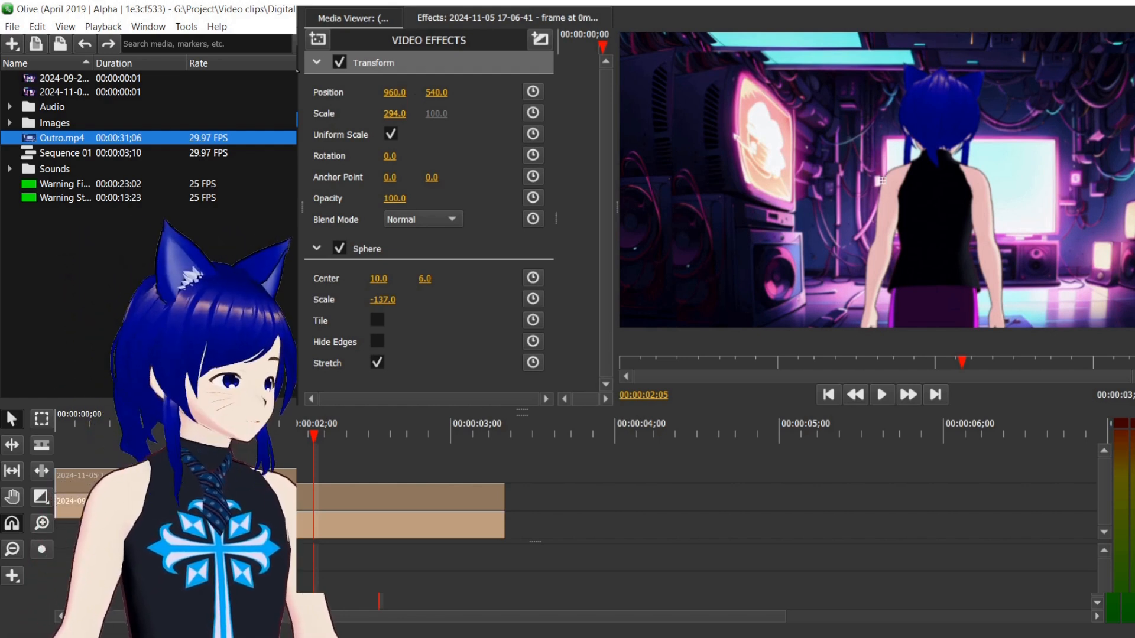
{"action": "left_click", "coordinate": [318, 63]}
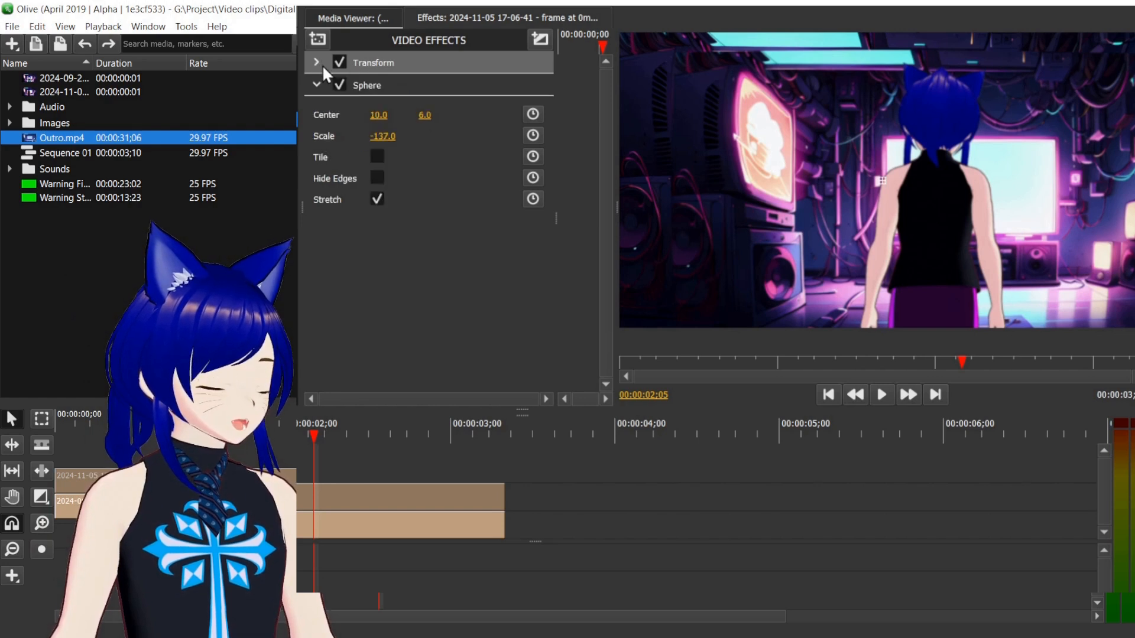
Delete the Sphere effect and set the clip's Transform scale back to 100.
{"action": "right_click", "coordinate": [404, 82]}
{"action": "left_click", "coordinate": [464, 190]}
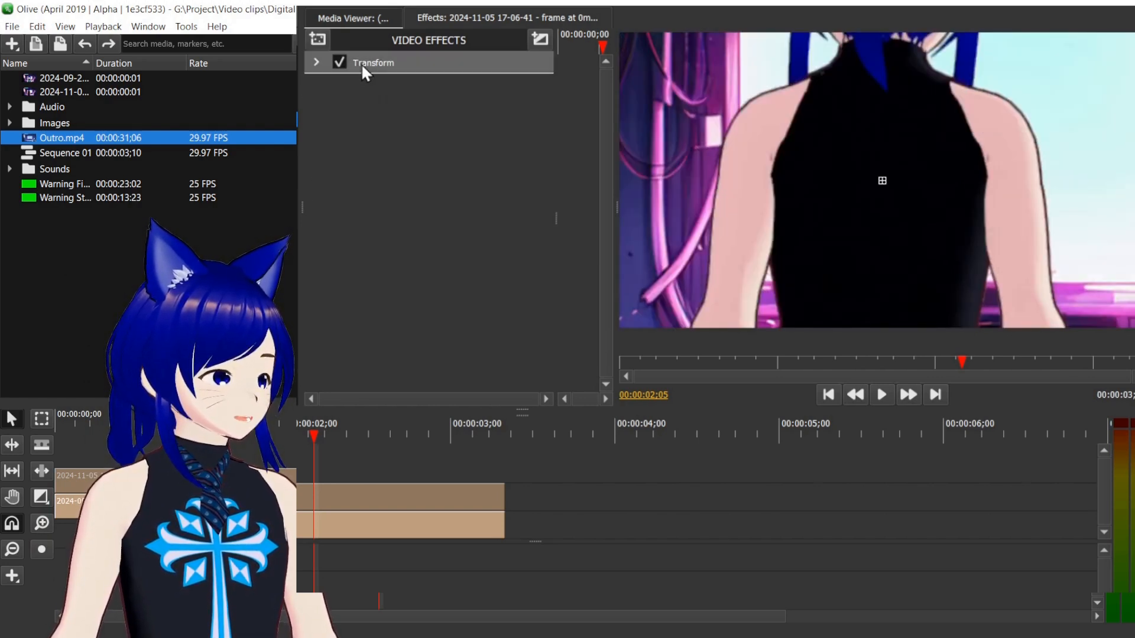
{"action": "left_click", "coordinate": [318, 62]}
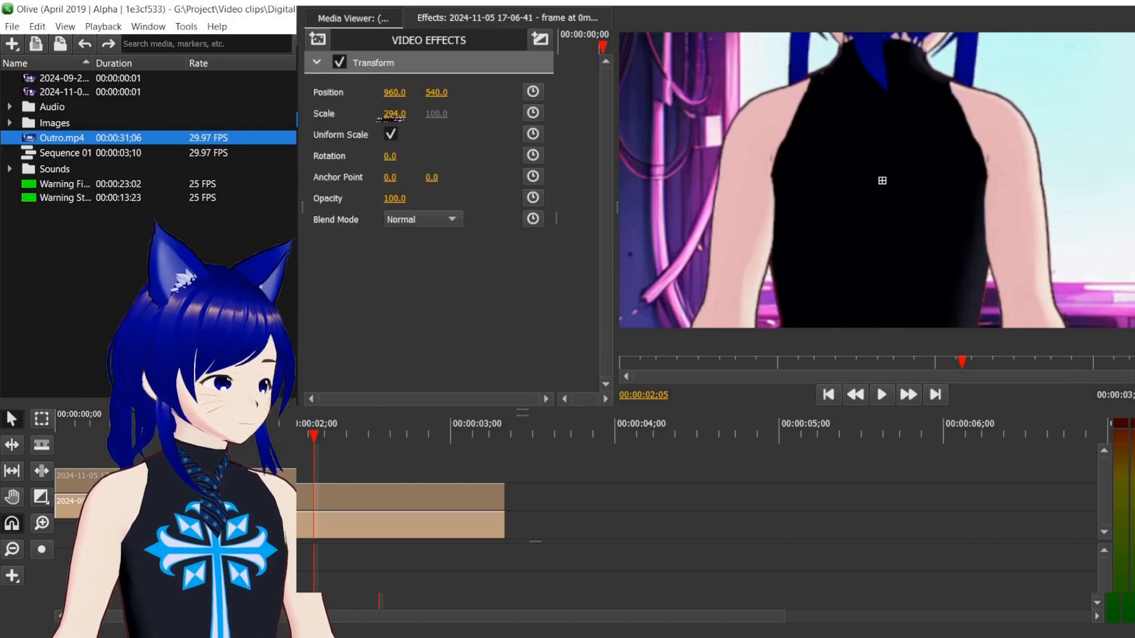
{"action": "left_click", "coordinate": [390, 113]}
{"action": "type", "text": "100"}
{"action": "key", "text": "Return"}
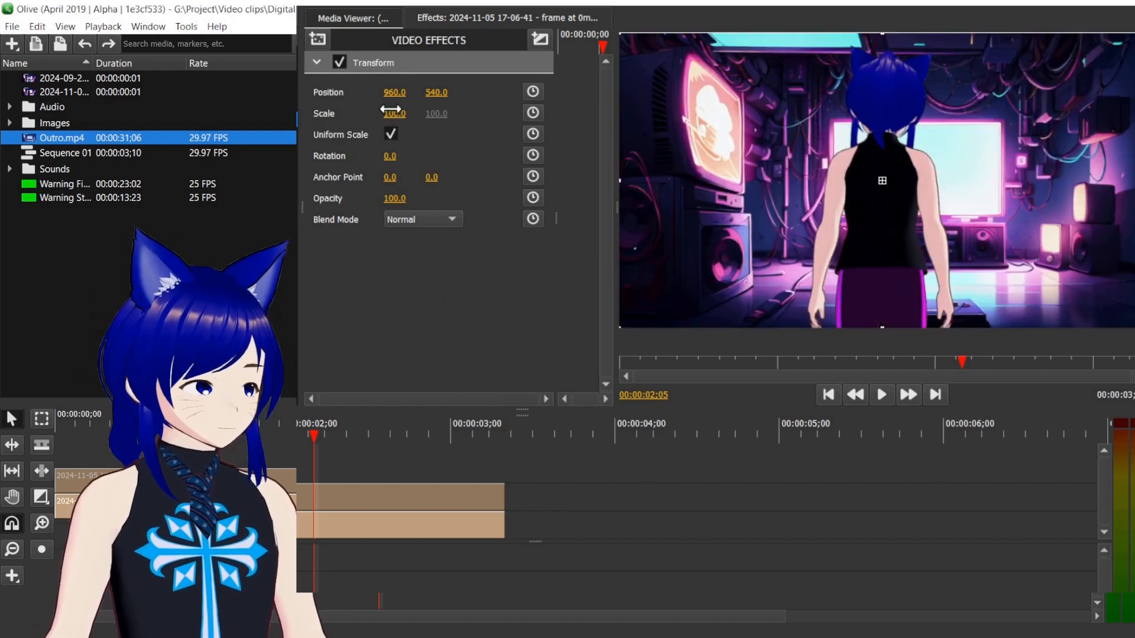
{"action": "left_click", "coordinate": [316, 61]}
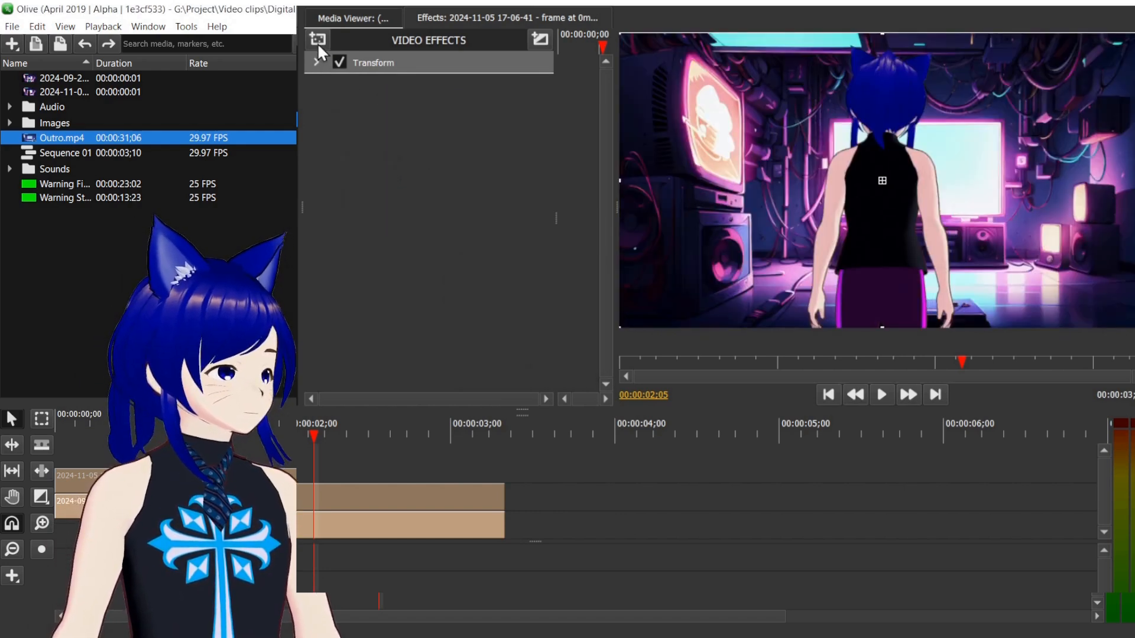
Add a Swirl distort effect, move the playhead to 00:00:02;13, and set the swirl's radius to 699 and angle to 8.
{"action": "left_click", "coordinate": [317, 40]}
{"action": "mouse_move", "coordinate": [364, 99]}
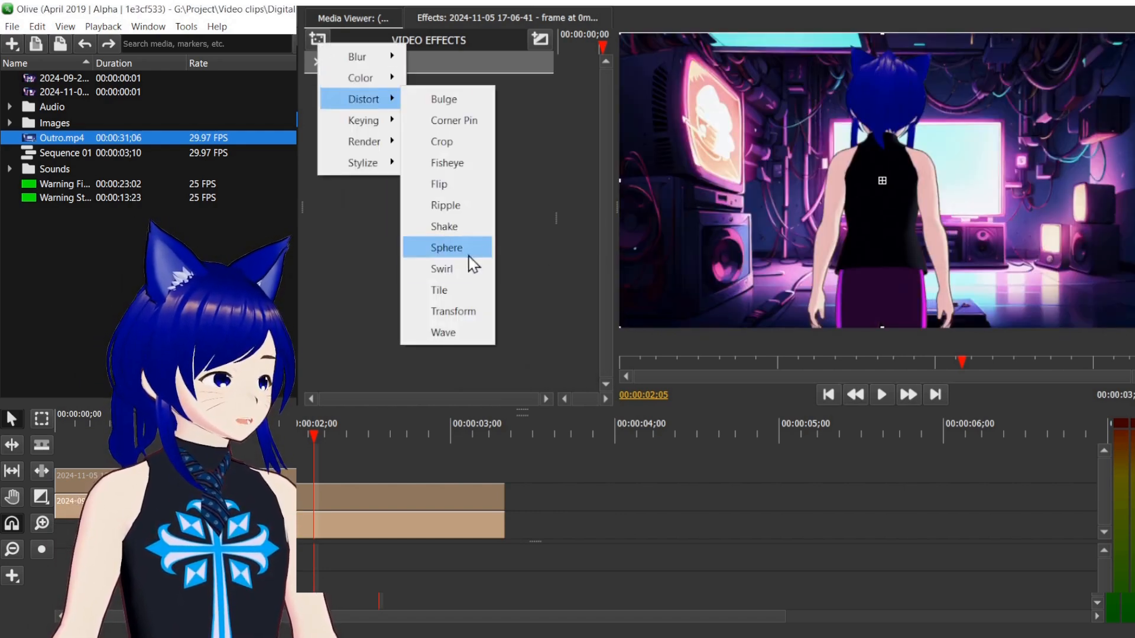
{"action": "left_click", "coordinate": [465, 271]}
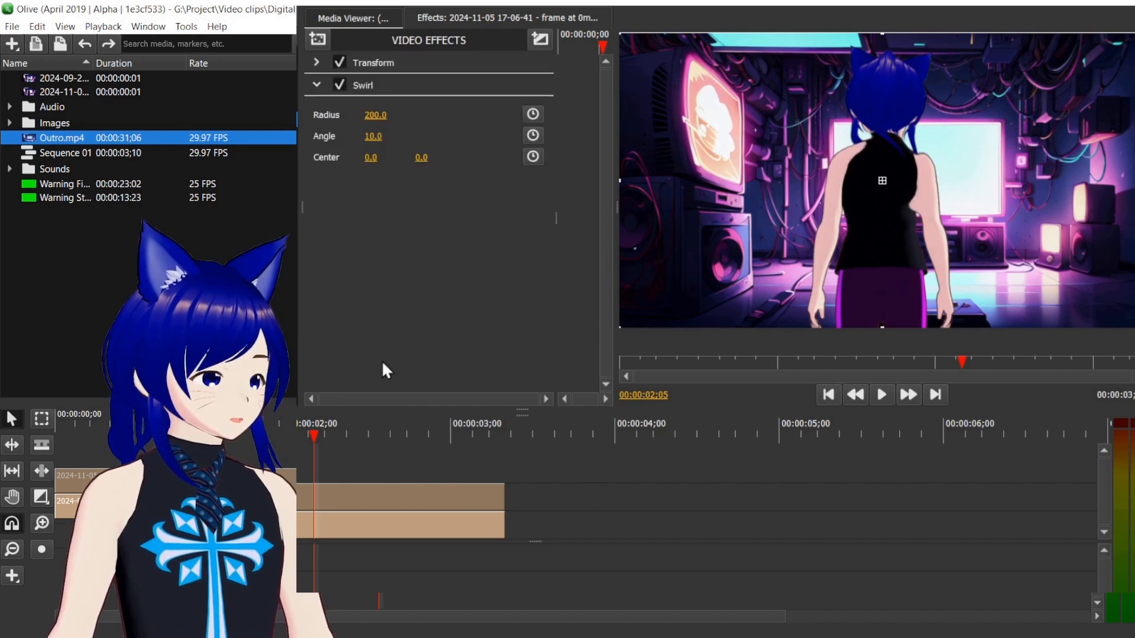
{"action": "left_click_drag", "start_coordinate": [312, 450], "coordinate": [358, 423]}
{"action": "mouse_move", "coordinate": [375, 115]}
{"action": "left_mouse_down"}
{"action": "mouse_move", "coordinate": [650, 114]}
{"action": "mouse_move", "coordinate": [358, 121]}
{"action": "mouse_move", "coordinate": [372, 116]}
{"action": "mouse_move", "coordinate": [384, 137]}
{"action": "mouse_move", "coordinate": [402, 137]}
{"action": "mouse_move", "coordinate": [361, 136]}
{"action": "mouse_move", "coordinate": [412, 136]}
{"action": "mouse_move", "coordinate": [372, 133]}
{"action": "left_mouse_up"}
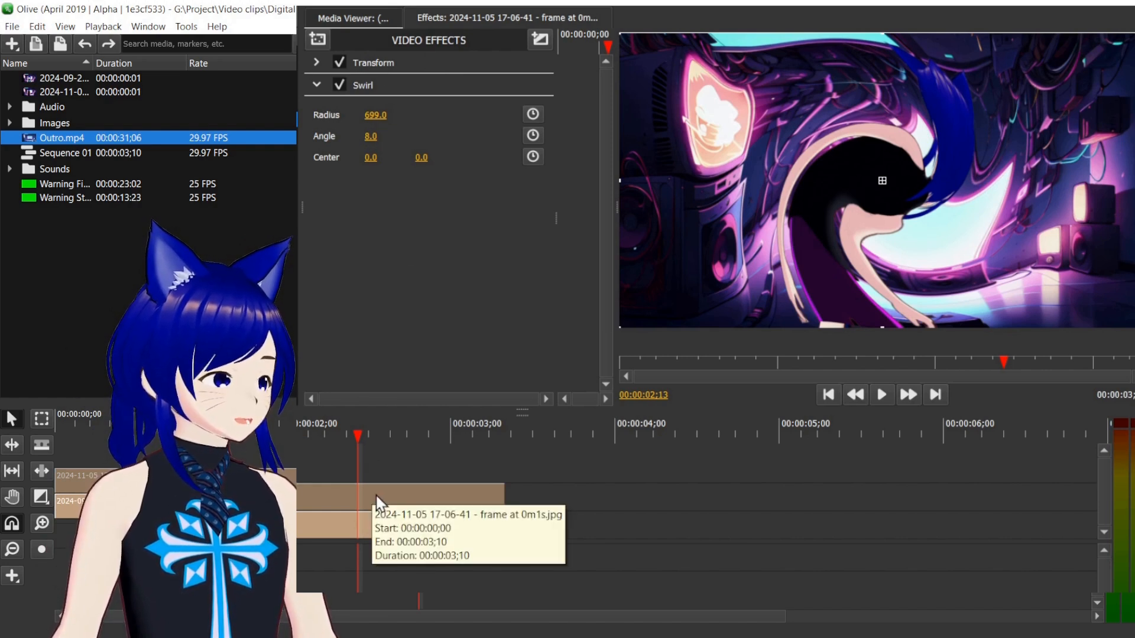
Replace the Swirl effect with a Tile distort effect and set its center to 43, -50 with a scale of 50.
{"action": "right_click", "coordinate": [378, 87]}
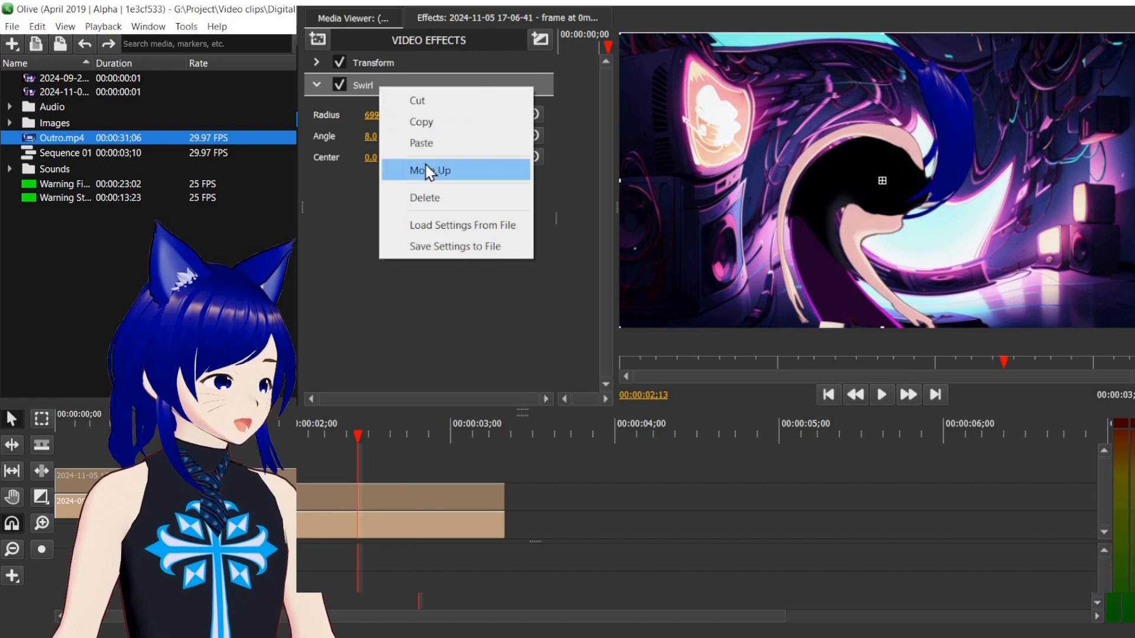
{"action": "left_click", "coordinate": [436, 195]}
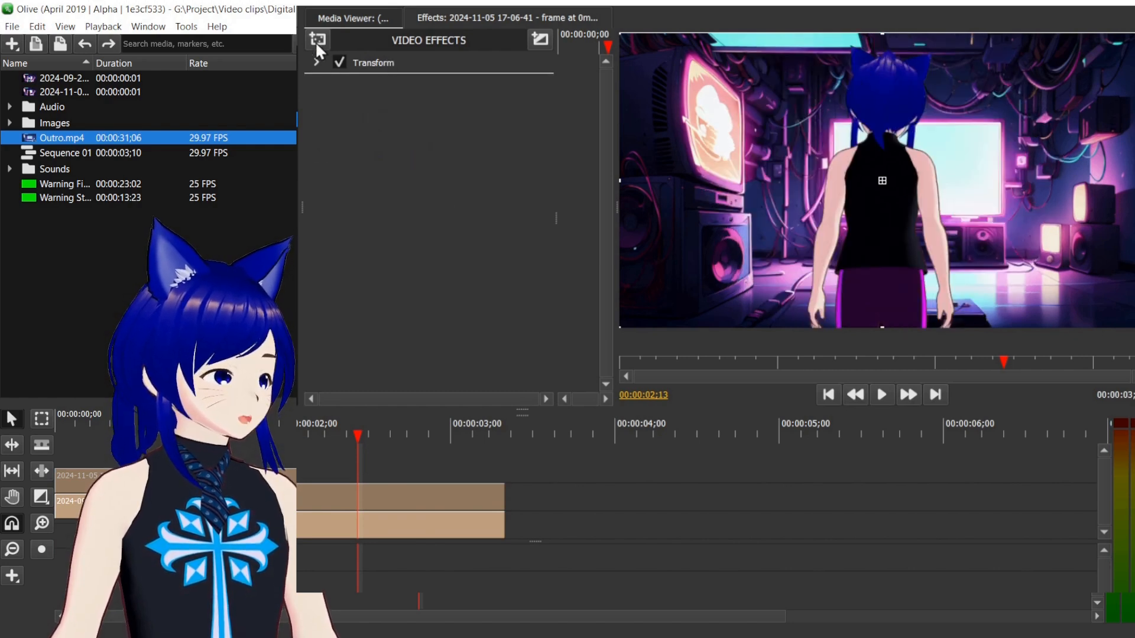
{"action": "left_click", "coordinate": [313, 41]}
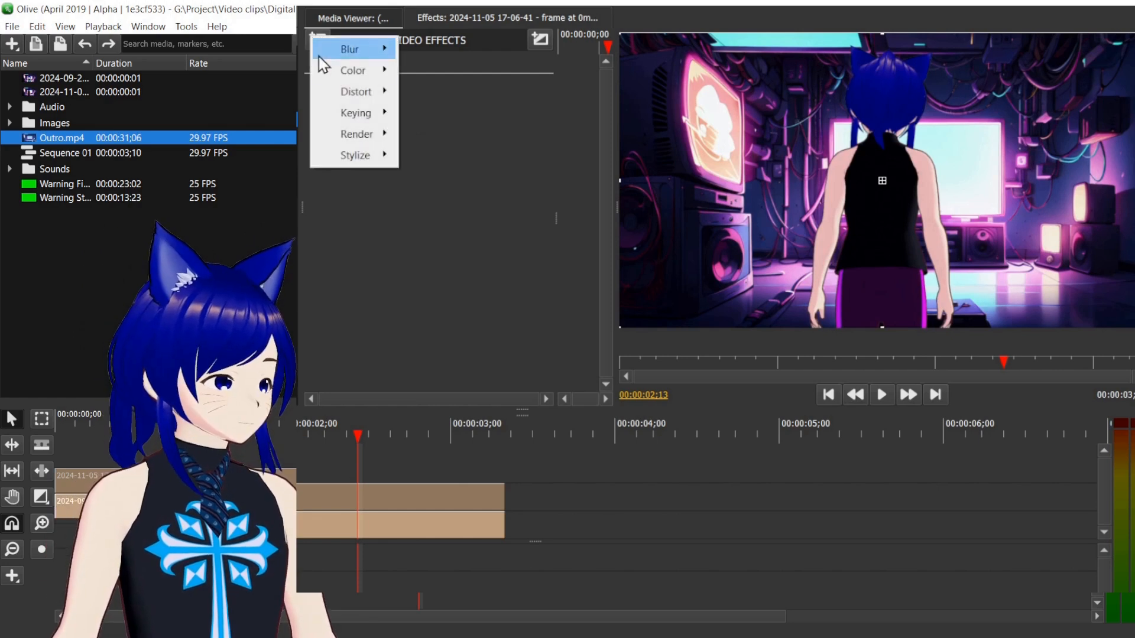
{"action": "mouse_move", "coordinate": [357, 121]}
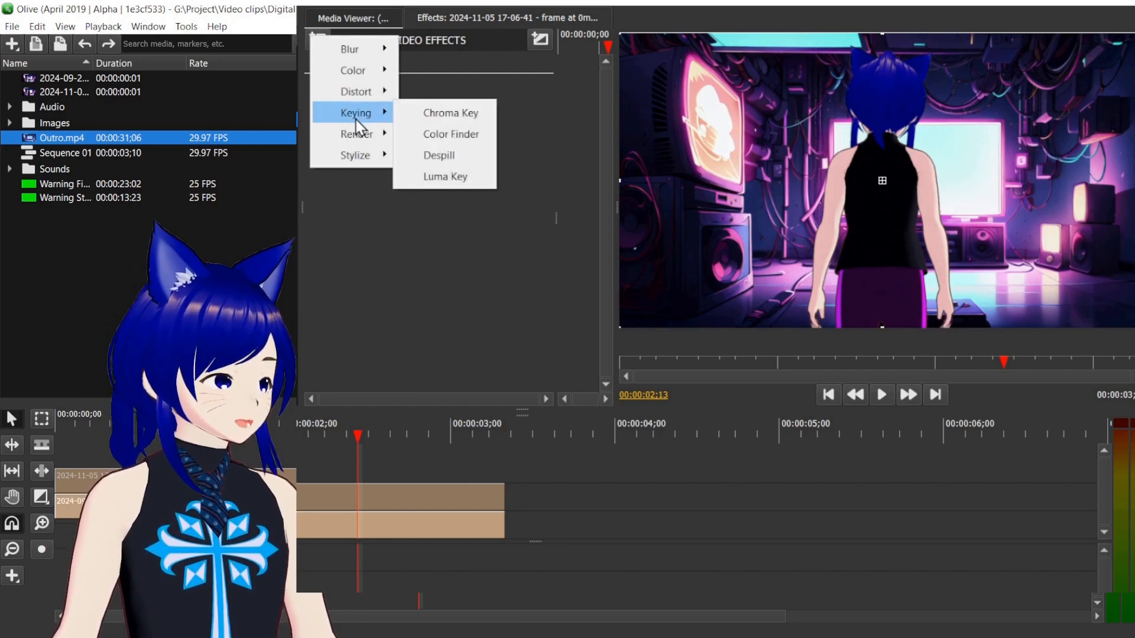
{"action": "mouse_move", "coordinate": [358, 93]}
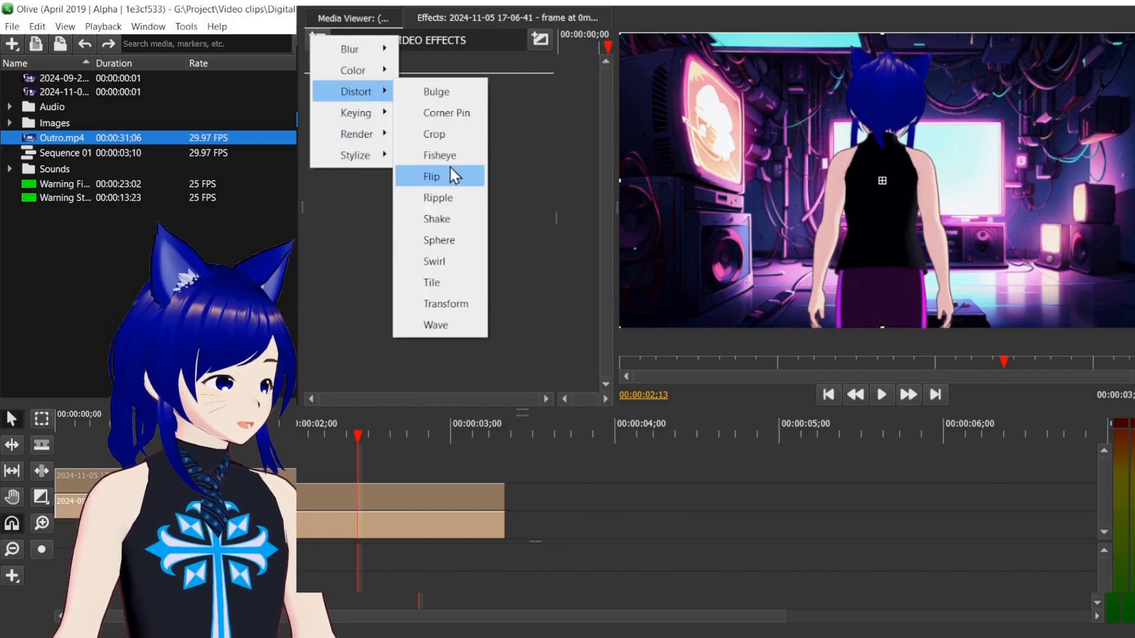
{"action": "left_click", "coordinate": [455, 283]}
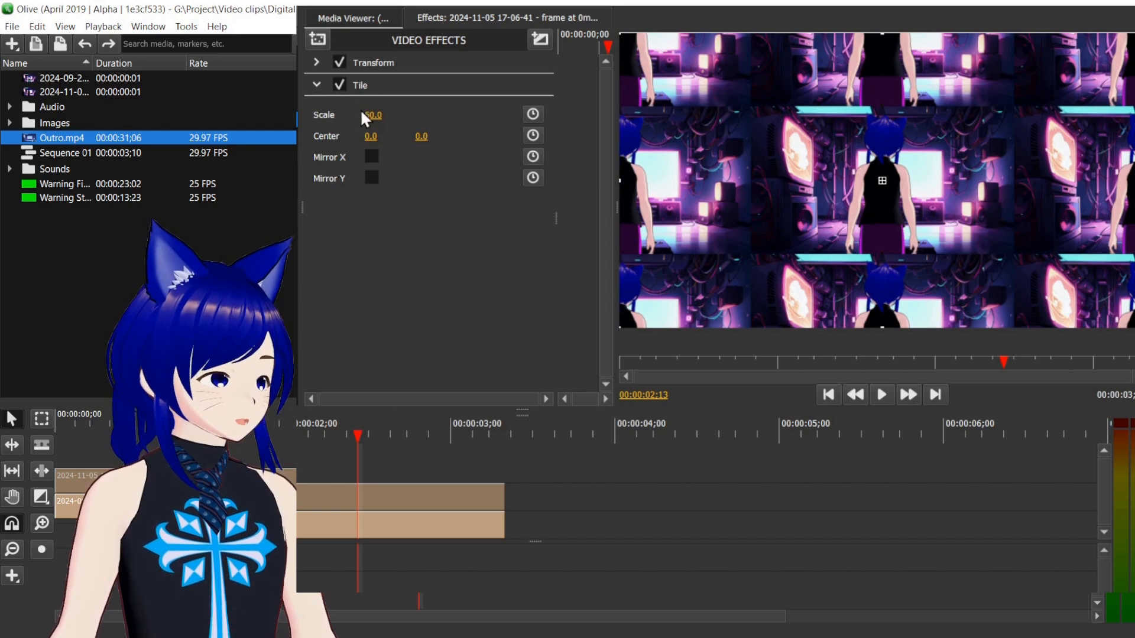
{"action": "mouse_move", "coordinate": [371, 120]}
{"action": "left_mouse_down"}
{"action": "mouse_move", "coordinate": [374, 136]}
{"action": "mouse_move", "coordinate": [423, 140]}
{"action": "mouse_move", "coordinate": [380, 126]}
{"action": "mouse_move", "coordinate": [377, 135]}
{"action": "left_mouse_up"}
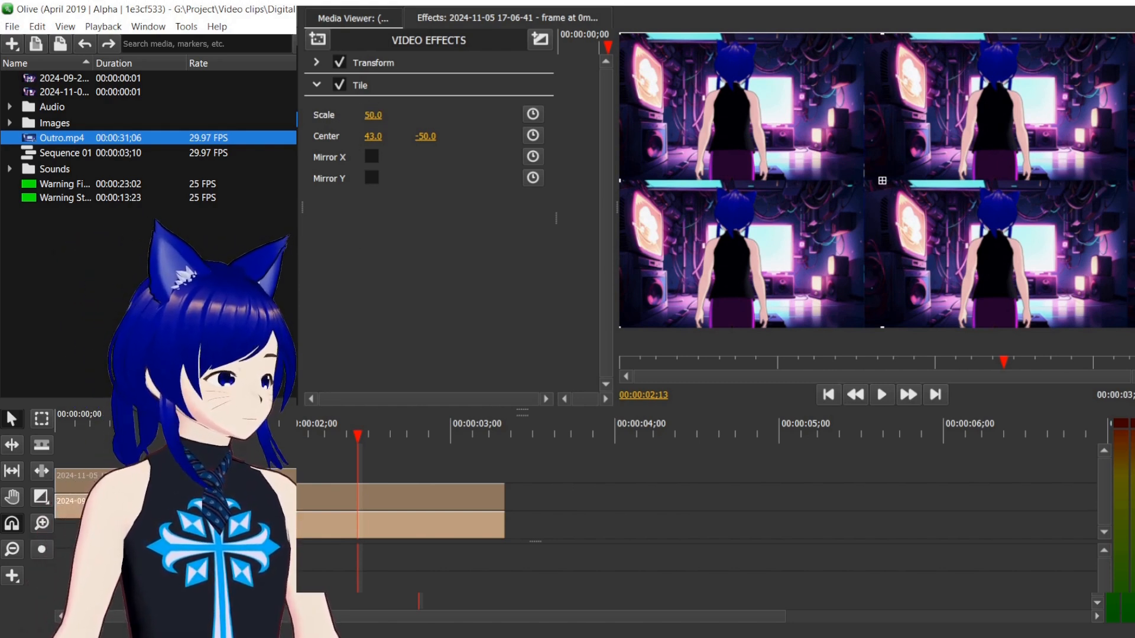
Place Outro.mp4 on the track above the image clips, unlink its audio and delete the audio clip.
{"action": "left_click_drag", "start_coordinate": [60, 137], "coordinate": [80, 448]}
{"action": "right_click", "coordinate": [80, 448]}
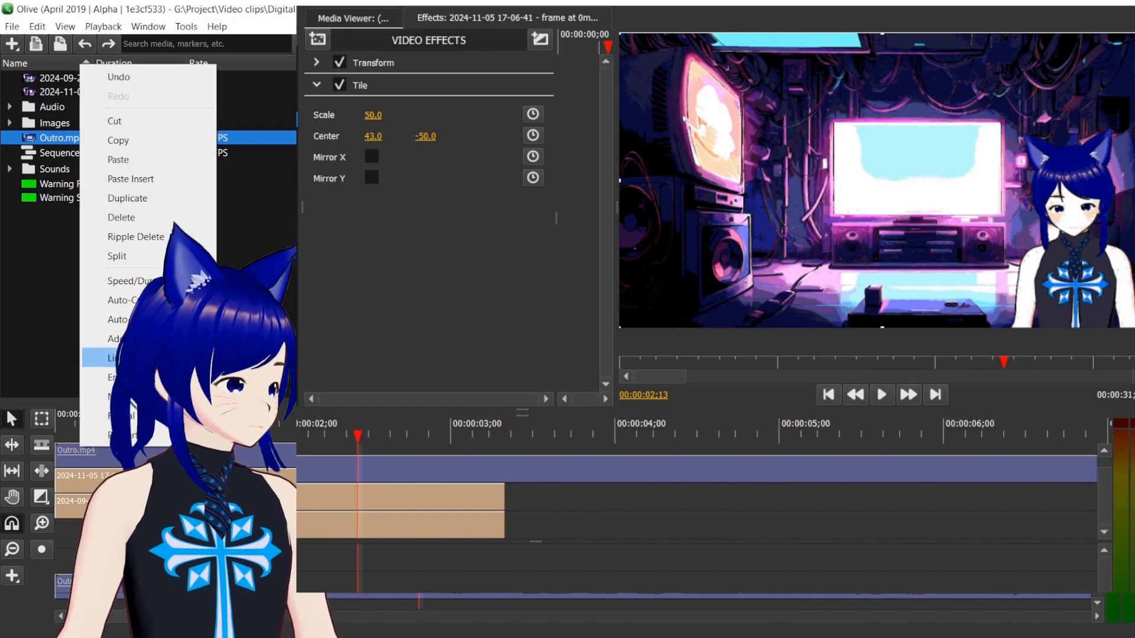
{"action": "left_click", "coordinate": [119, 358]}
{"action": "left_click", "coordinate": [118, 538]}
{"action": "left_click", "coordinate": [71, 584]}
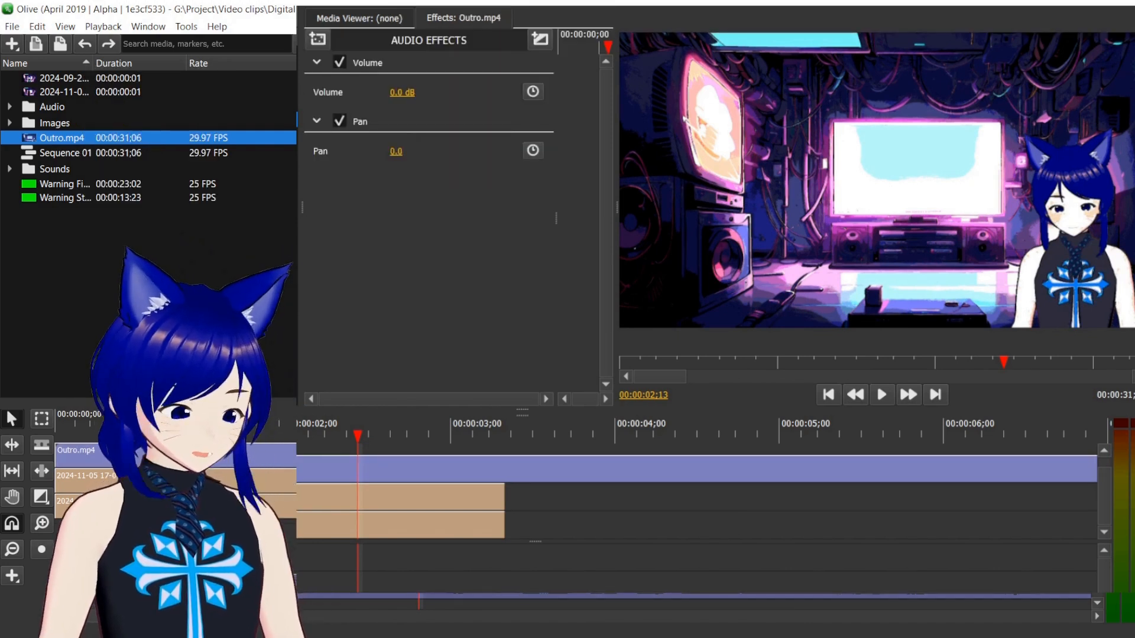
{"action": "key", "text": "Delete"}
Copy the Tile effect from the 2024-11-05 image clip and paste it onto the Outro.mp4 video clip.
{"action": "left_click", "coordinate": [118, 455]}
{"action": "left_click", "coordinate": [118, 480]}
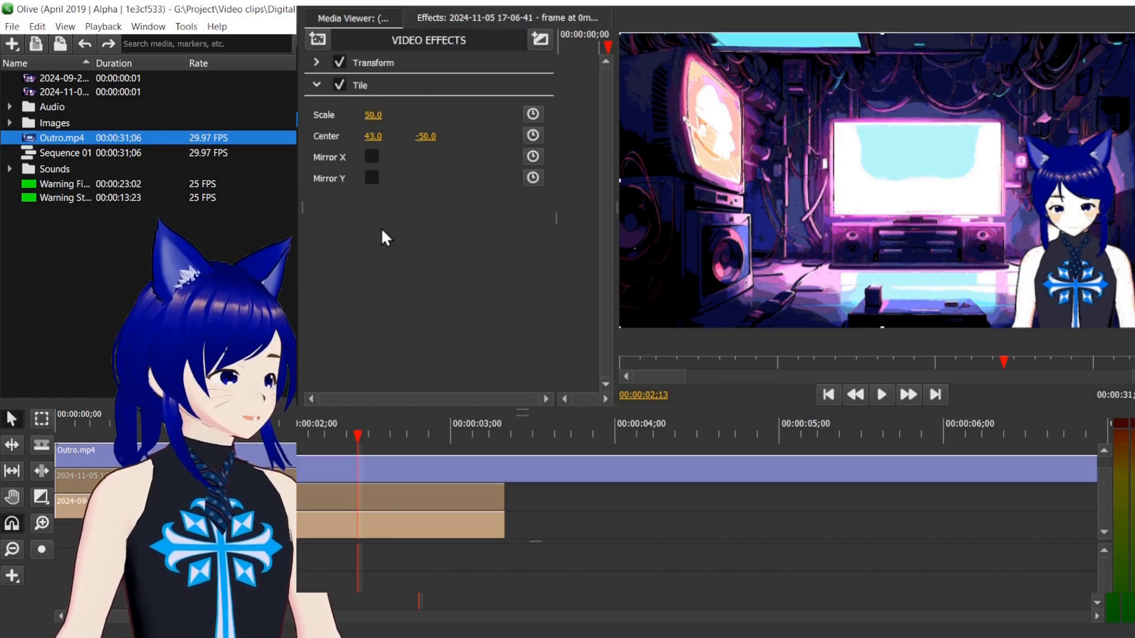
{"action": "right_click", "coordinate": [432, 88]}
{"action": "left_click", "coordinate": [465, 123]}
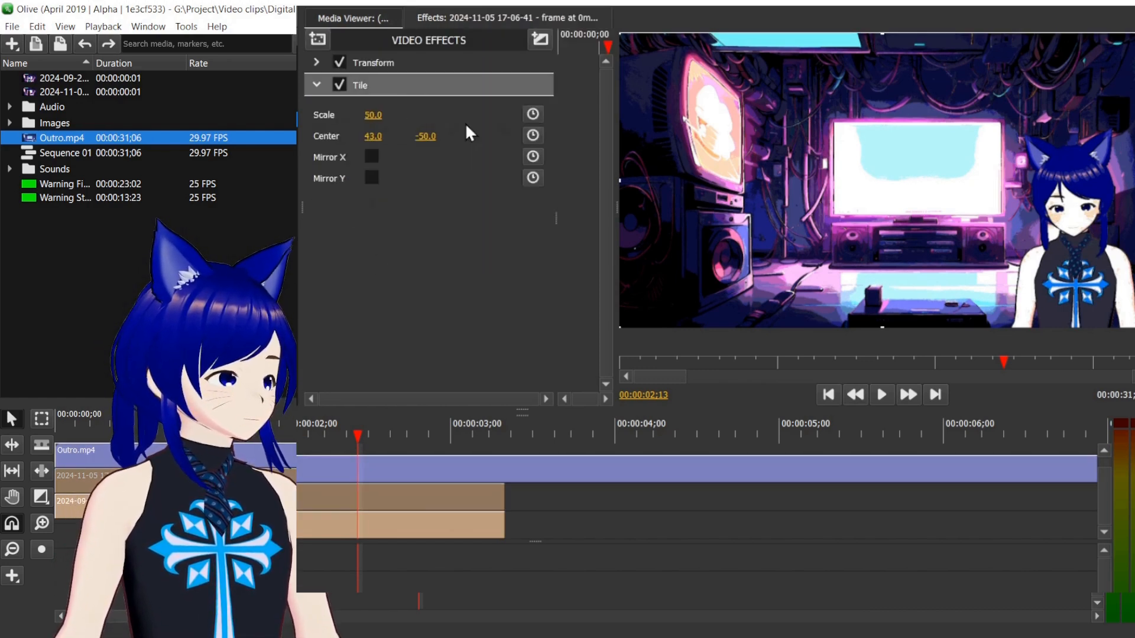
{"action": "left_click", "coordinate": [313, 473]}
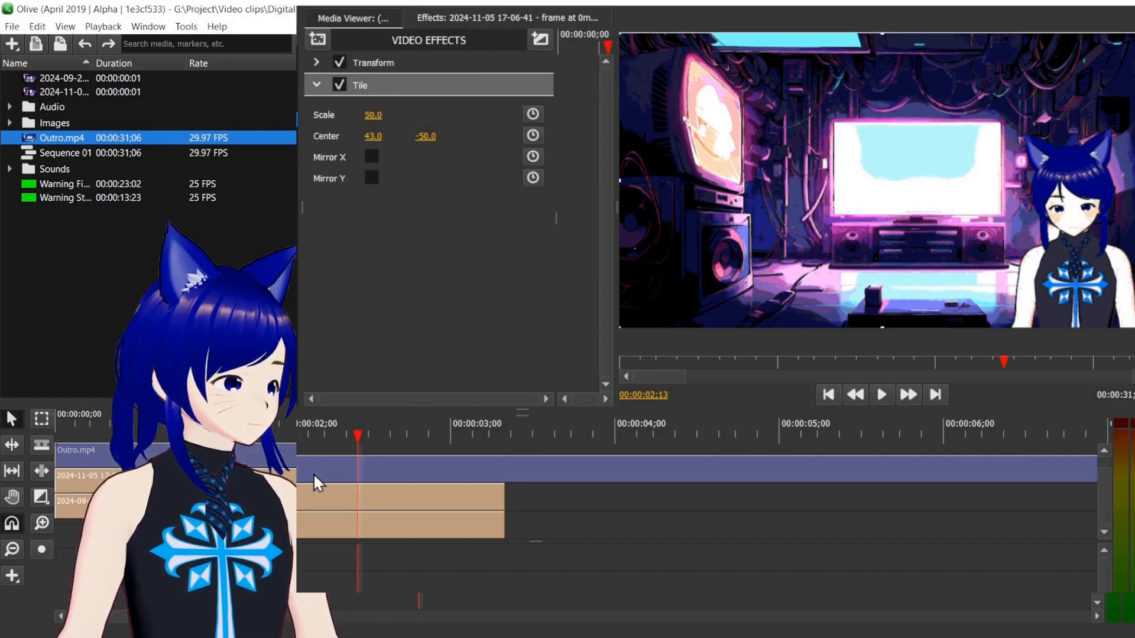
{"action": "left_click", "coordinate": [316, 62]}
{"action": "right_click", "coordinate": [473, 153]}
{"action": "left_click", "coordinate": [484, 164]}
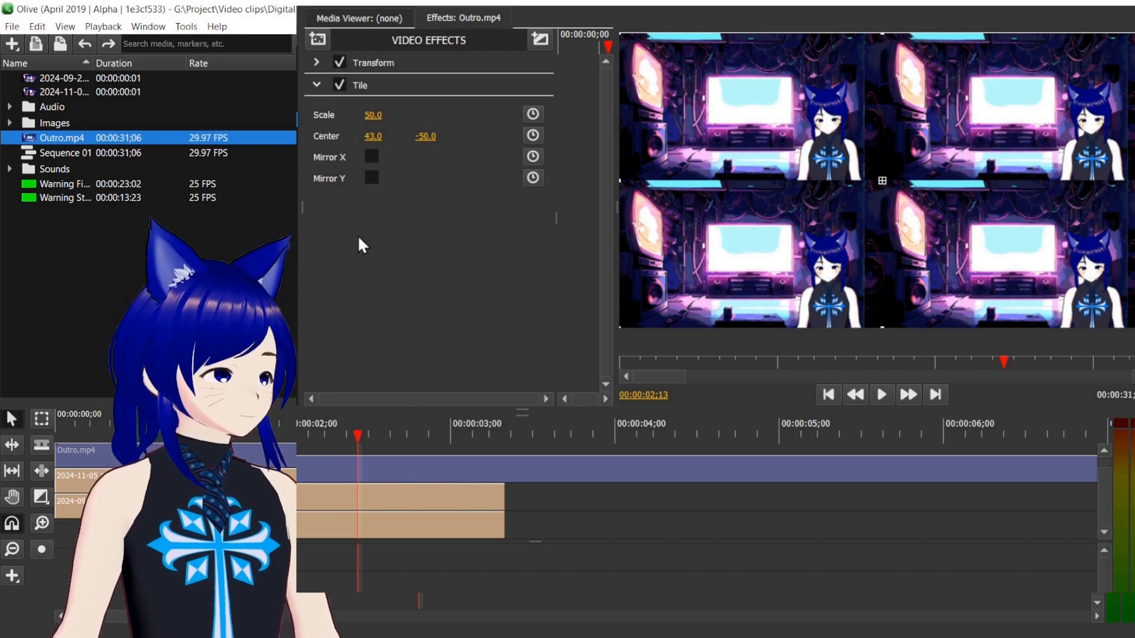
Set the Outro.mp4 clip's tile center to -53, -55, enable Mirror X and Mirror Y, and play it back.
{"action": "left_click_drag", "start_coordinate": [373, 142], "coordinate": [419, 137]}
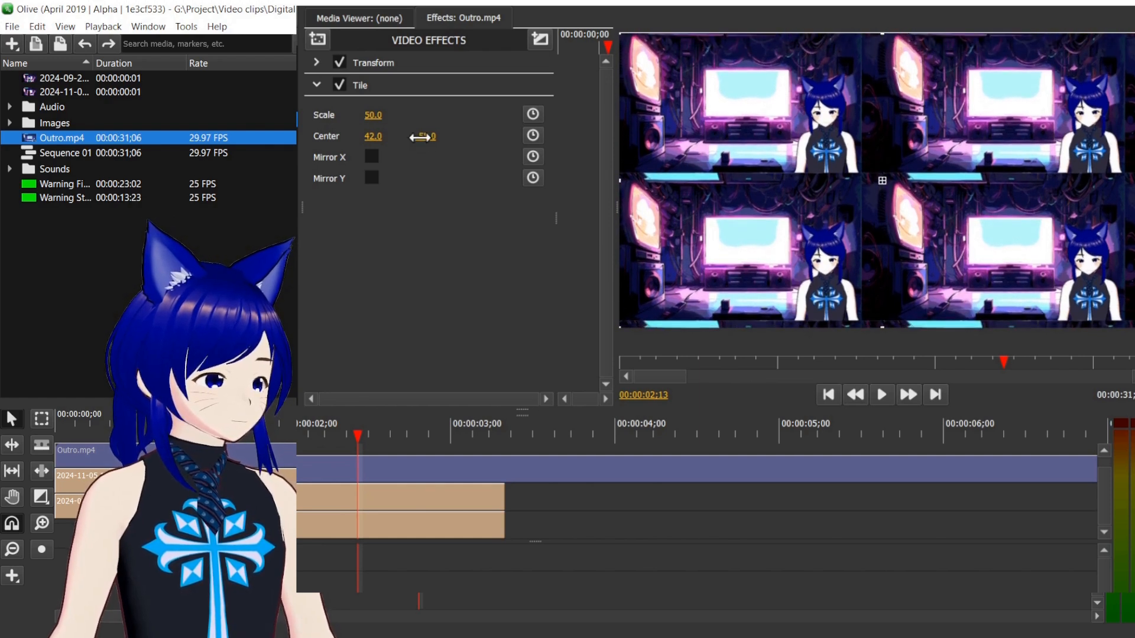
{"action": "left_click", "coordinate": [372, 157]}
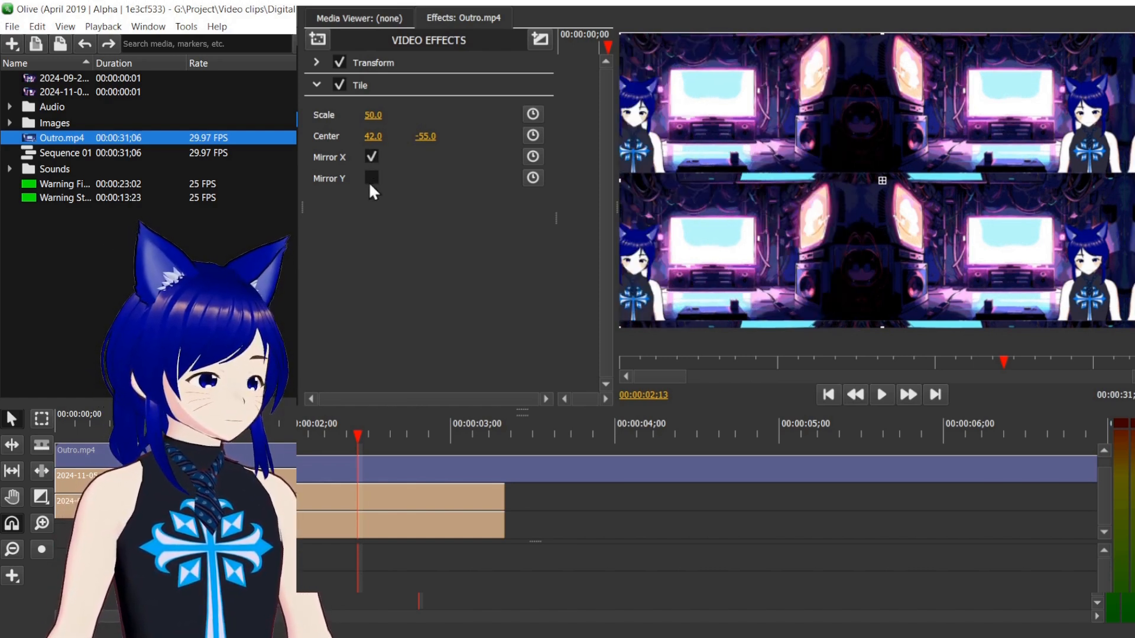
{"action": "left_click", "coordinate": [372, 177]}
{"action": "left_click_drag", "start_coordinate": [373, 136], "coordinate": [375, 152]}
{"action": "left_click", "coordinate": [98, 421]}
{"action": "key", "text": "space"}
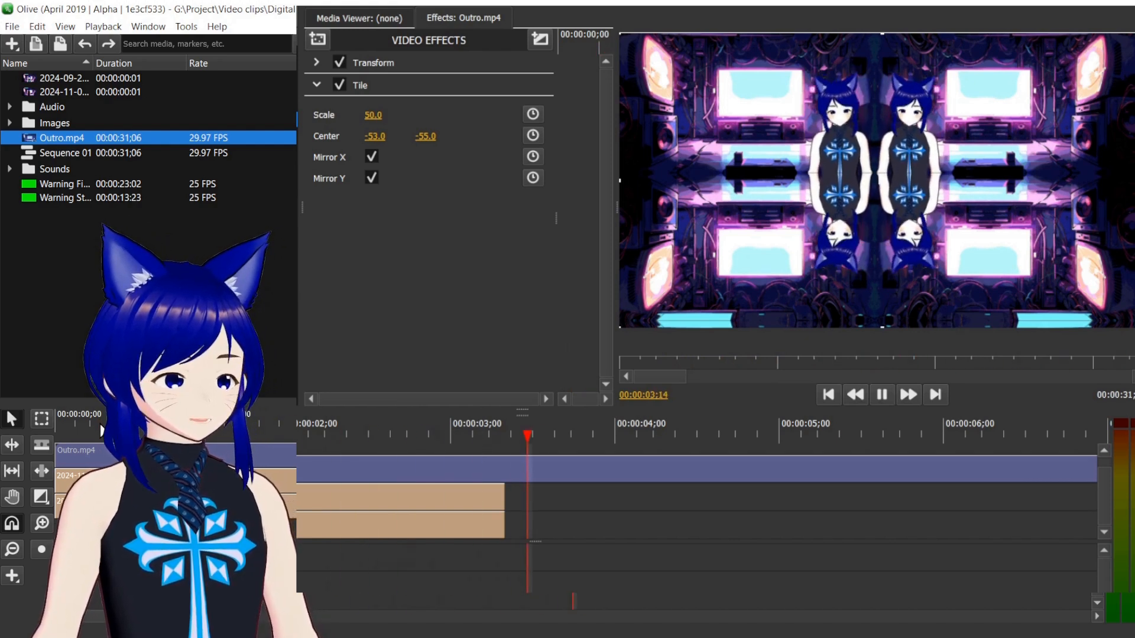
{"action": "key", "text": "space"}
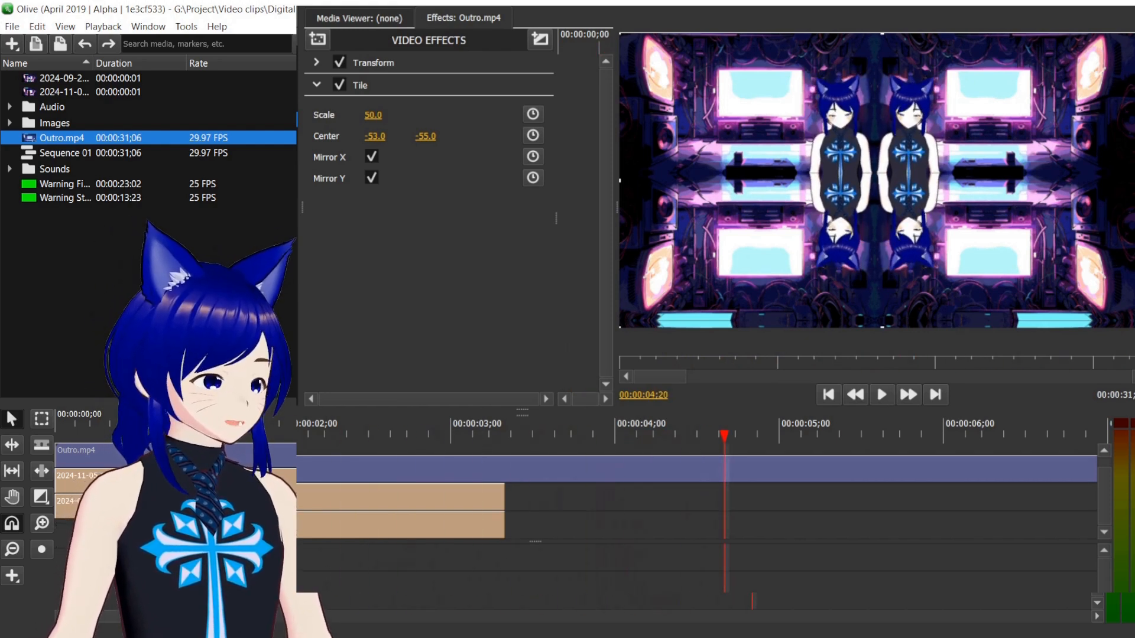
Set the tile scale to 15, turn off Mirror X and Mirror Y, and play the clip back.
{"action": "mouse_move", "coordinate": [373, 115]}
{"action": "left_mouse_down"}
{"action": "mouse_move", "coordinate": [354, 116]}
{"action": "mouse_move", "coordinate": [371, 114]}
{"action": "left_mouse_up"}
{"action": "key", "text": "space"}
{"action": "key", "text": "space"}
{"action": "left_click", "coordinate": [371, 156]}
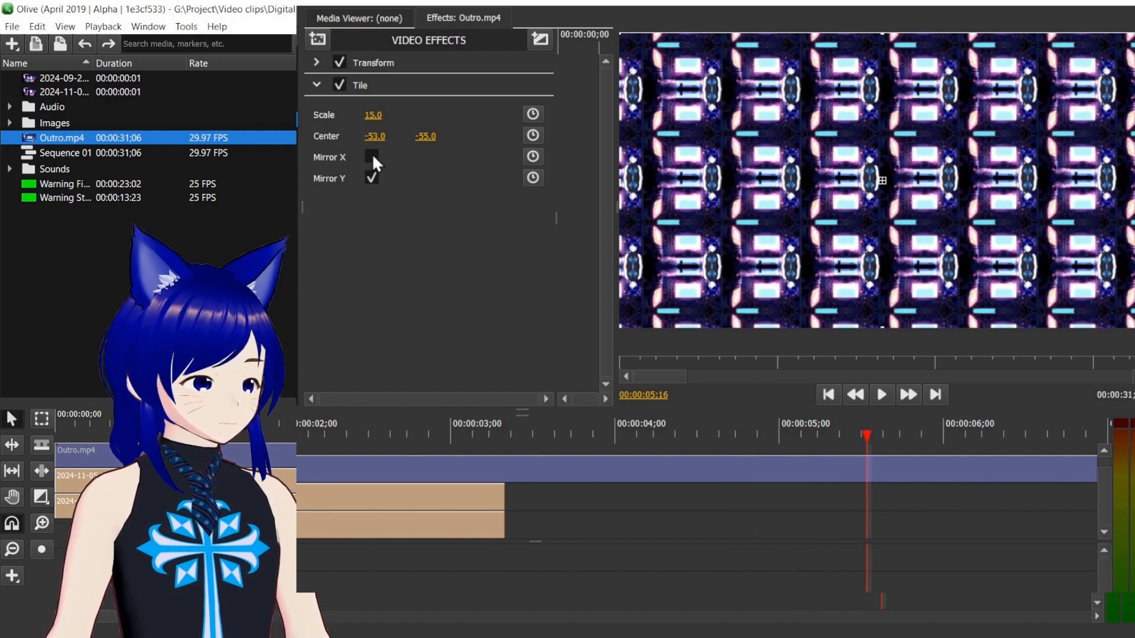
{"action": "left_click", "coordinate": [370, 178]}
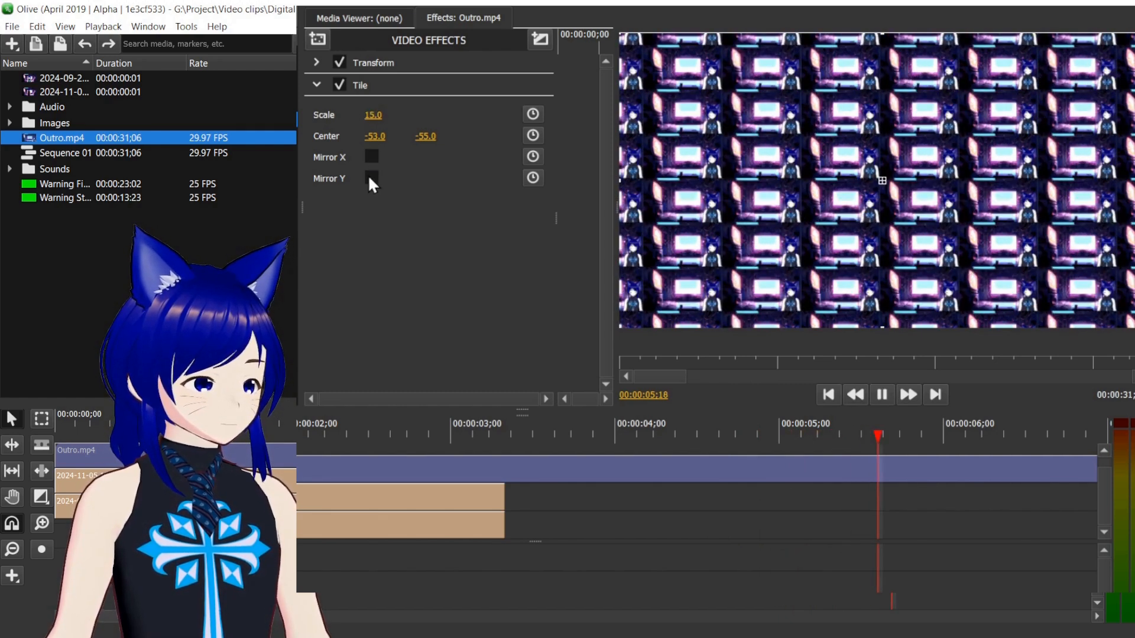
{"action": "left_click", "coordinate": [278, 427]}
{"action": "key", "text": "space"}
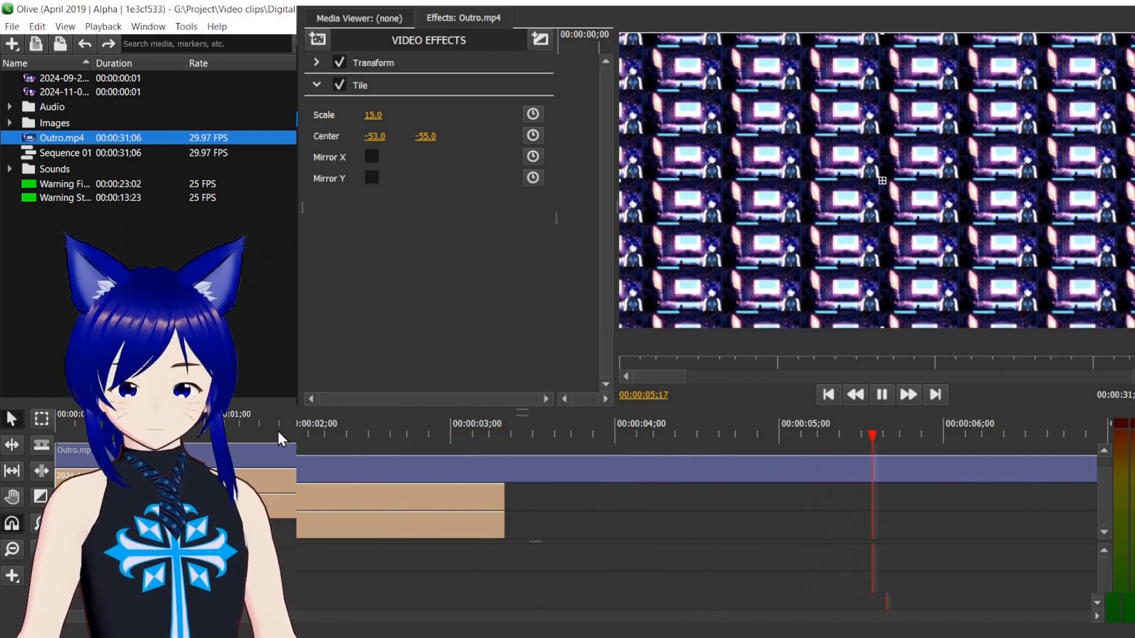
{"action": "key", "text": "space"}
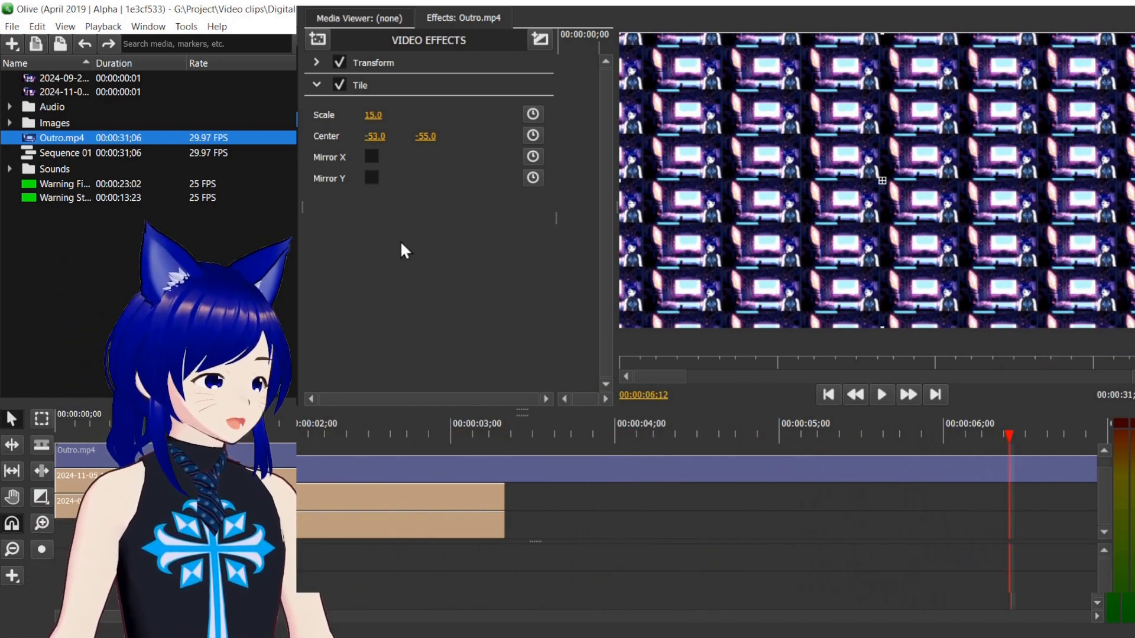
Disable the Outro.mp4 clip and delete the Tile effect from both it and the 2024-11-05 image clip.
{"action": "right_click", "coordinate": [420, 468]}
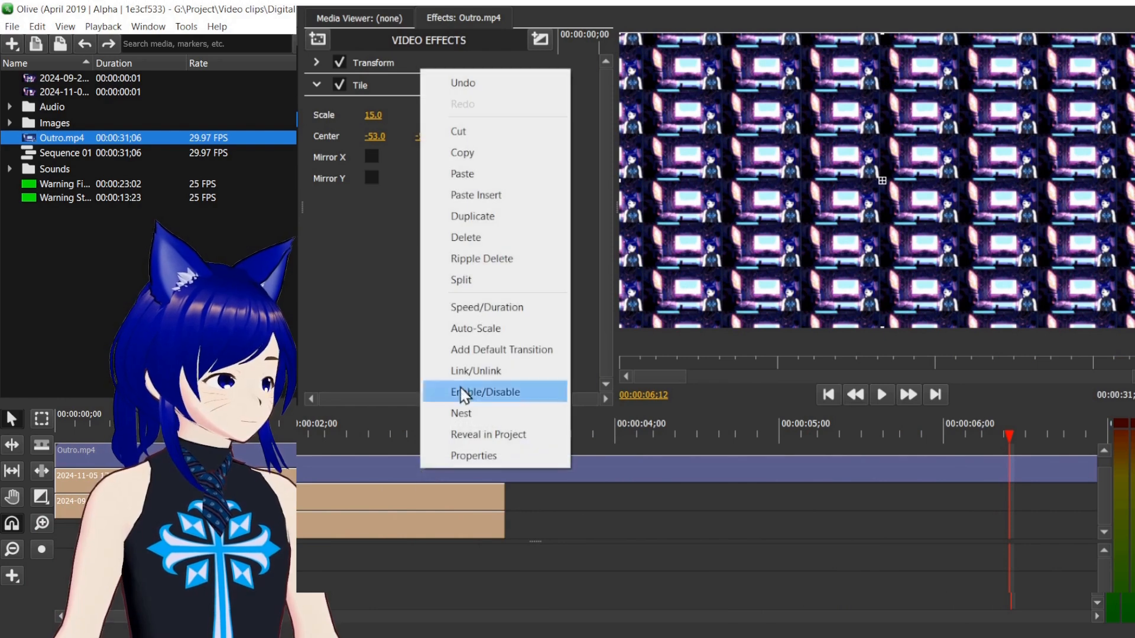
{"action": "left_click", "coordinate": [495, 390]}
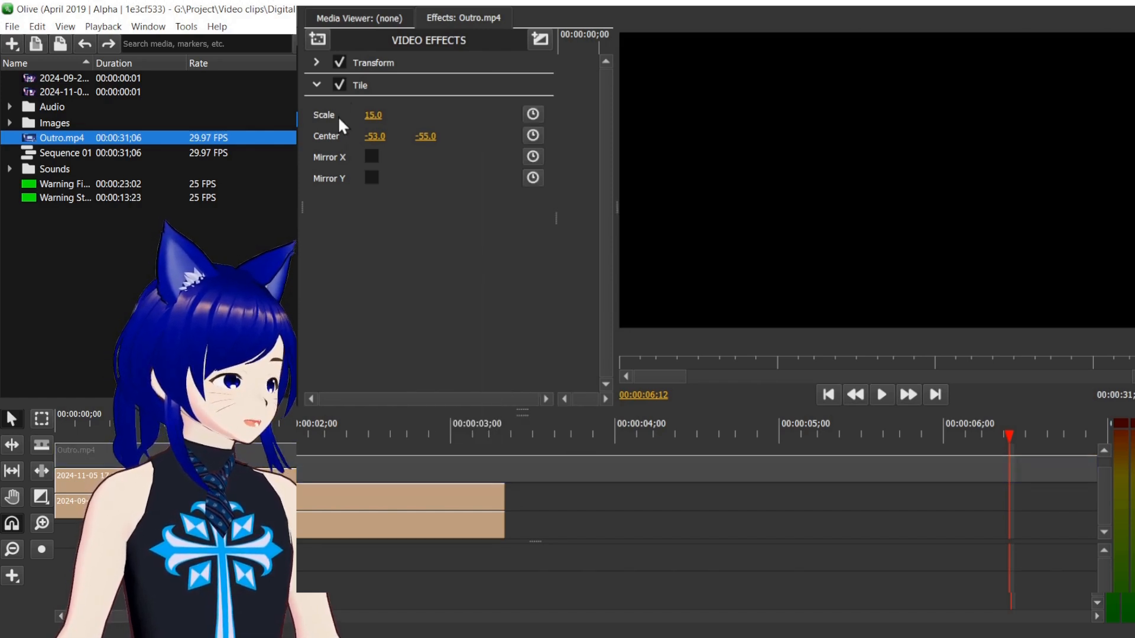
{"action": "right_click", "coordinate": [373, 88]}
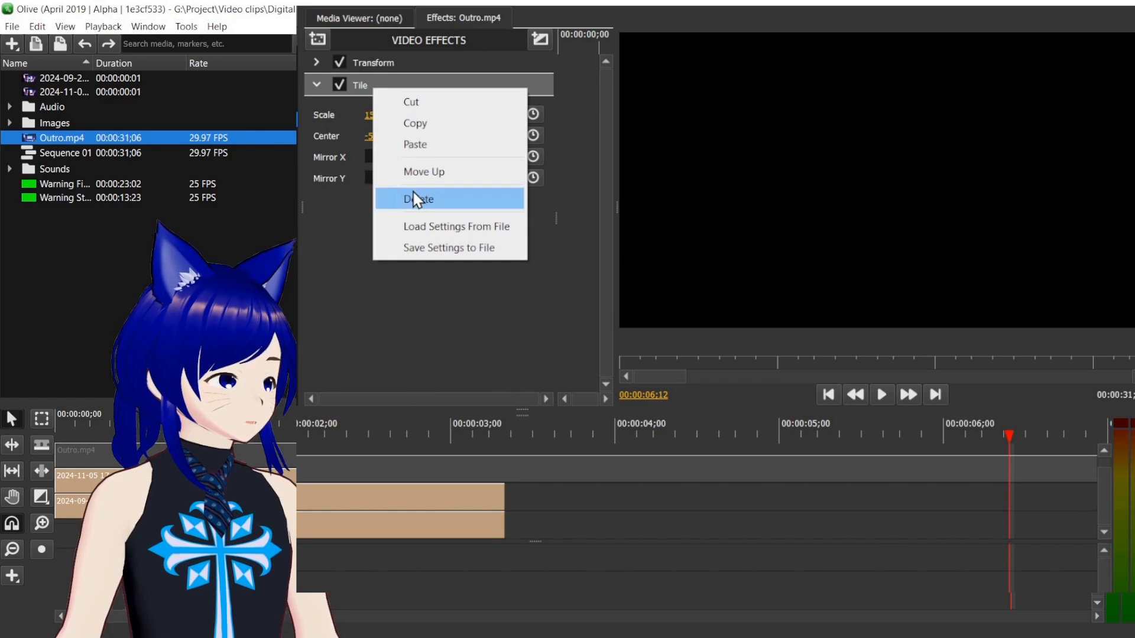
{"action": "left_click", "coordinate": [405, 197]}
{"action": "left_click", "coordinate": [320, 494]}
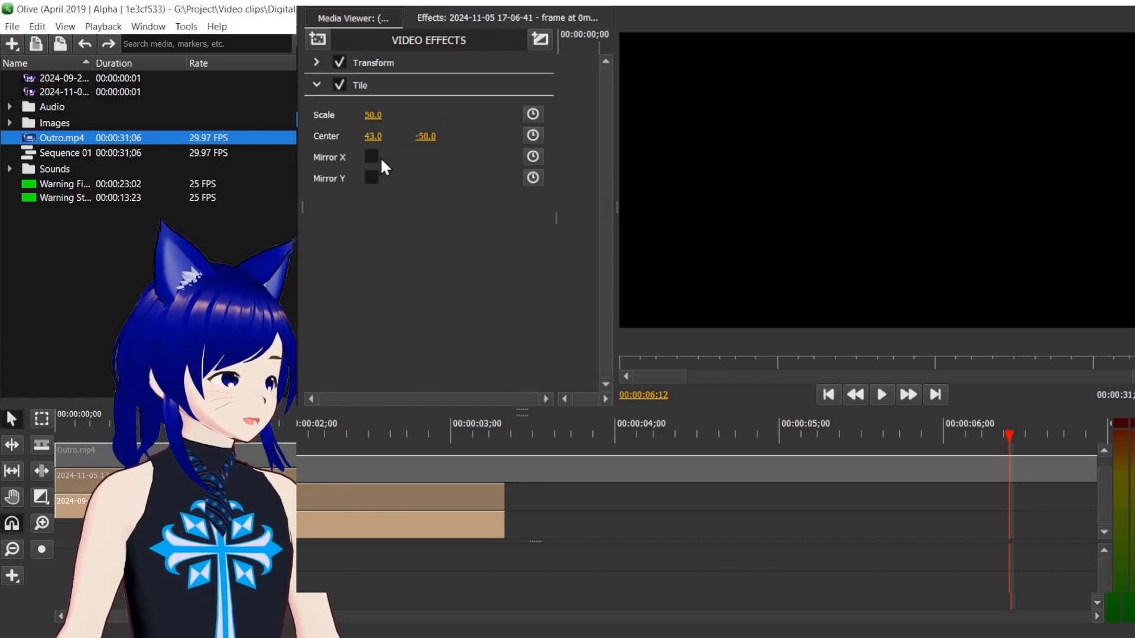
{"action": "right_click", "coordinate": [394, 83]}
{"action": "left_click", "coordinate": [450, 192]}
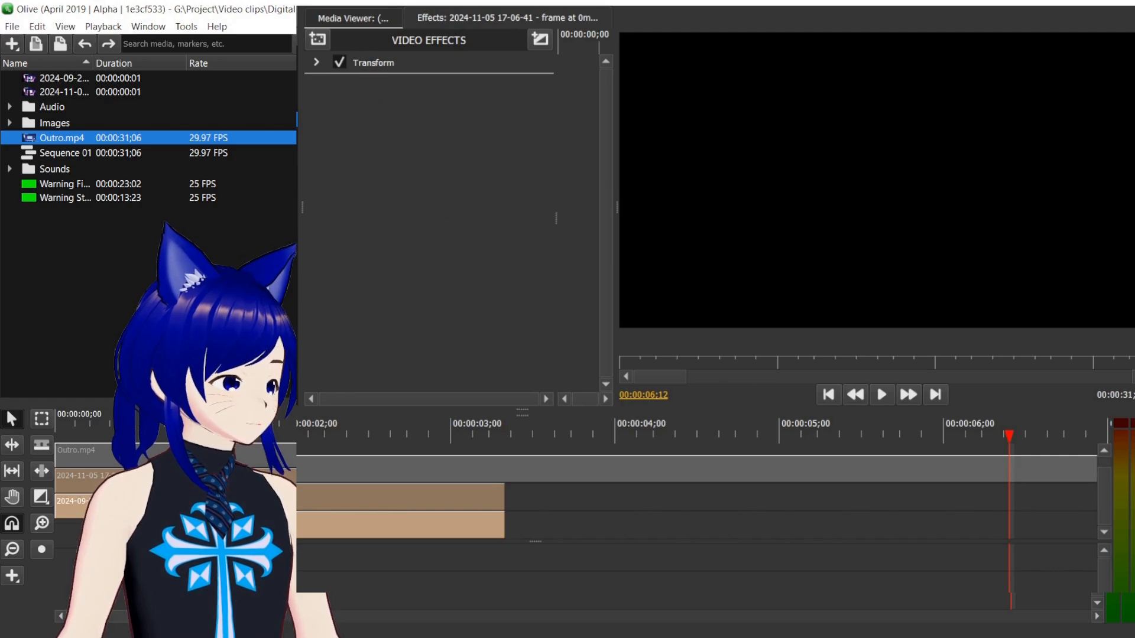
Add a Wave distort effect to the 2024-11-05 image clip and step the playhead forward to 00:00:01;27.
{"action": "left_click", "coordinate": [219, 421]}
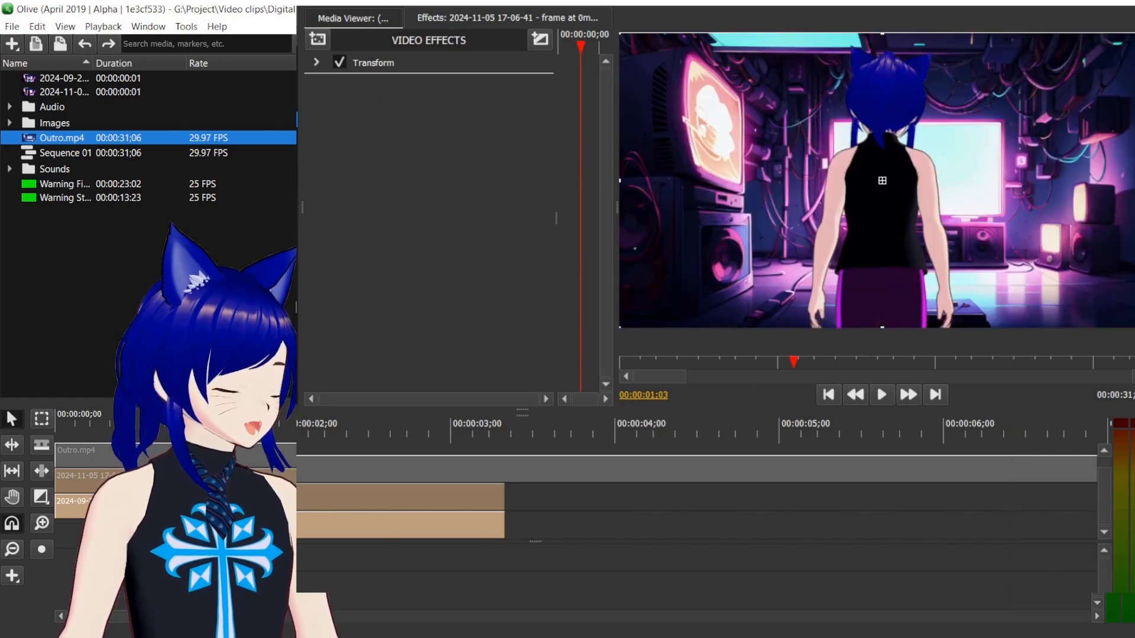
{"action": "left_click", "coordinate": [319, 39]}
{"action": "mouse_move", "coordinate": [374, 104]}
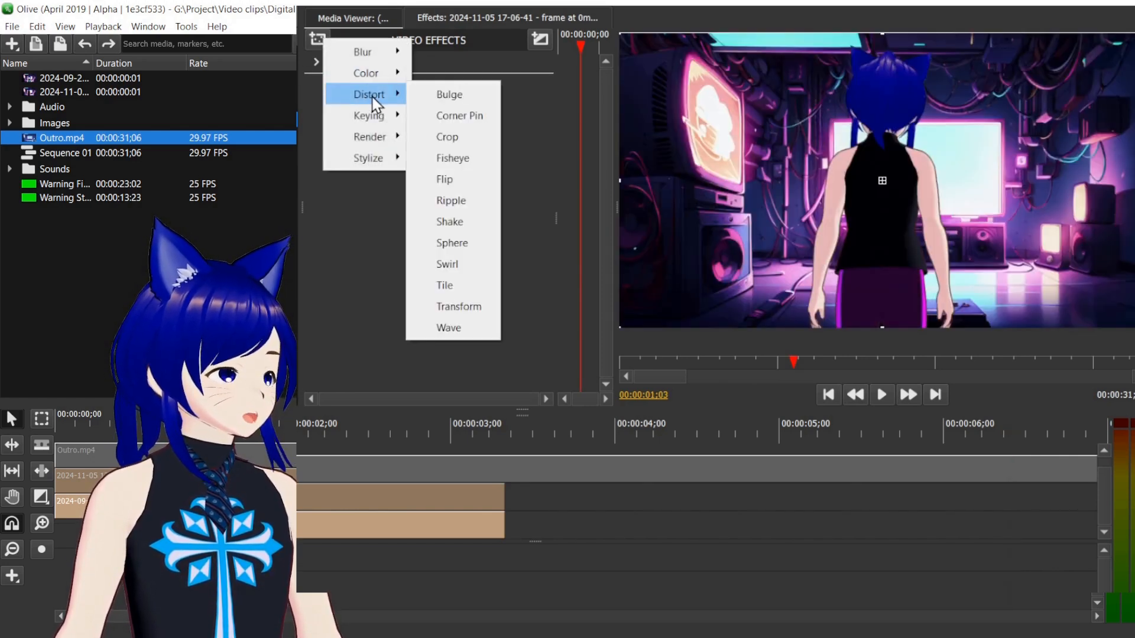
{"action": "left_click", "coordinate": [467, 327]}
{"action": "key", "text": "Right"}
{"action": "key", "text": "Right"}
{"action": "key", "text": "Right"}
{"action": "key", "text": "Right"}
{"action": "key", "text": "Right"}
{"action": "key", "text": "Right"}
{"action": "key", "text": "Right"}
{"action": "key", "text": "Right"}
{"action": "key", "text": "Right"}
{"action": "key", "text": "Right"}
{"action": "key", "text": "Right"}
{"action": "key", "text": "Right"}
{"action": "key", "text": "Right"}
{"action": "key", "text": "Right"}
{"action": "key", "text": "Right"}
{"action": "key", "text": "Right"}
{"action": "key", "text": "Right"}
{"action": "key", "text": "Right"}
{"action": "key", "text": "Right"}
{"action": "key", "text": "Right"}
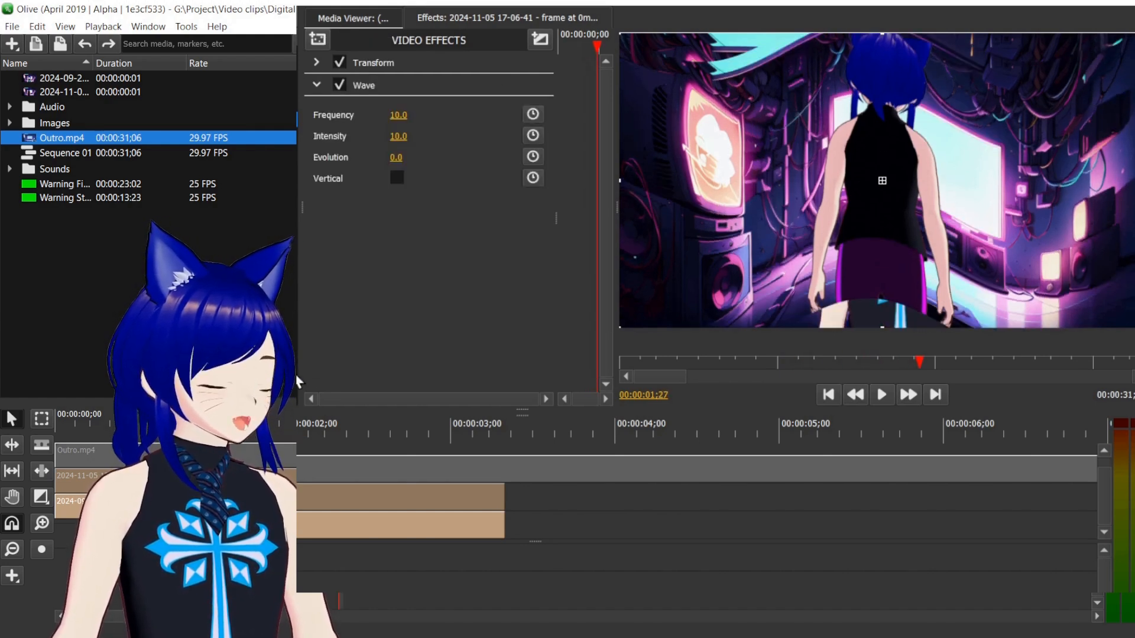
Keyframe the wave's frequency from 3 at 00:00:00;04 to 25 at 00:00:03;03, and undo a trial intensity of 26.
{"action": "left_click_drag", "start_coordinate": [398, 115], "coordinate": [394, 126]}
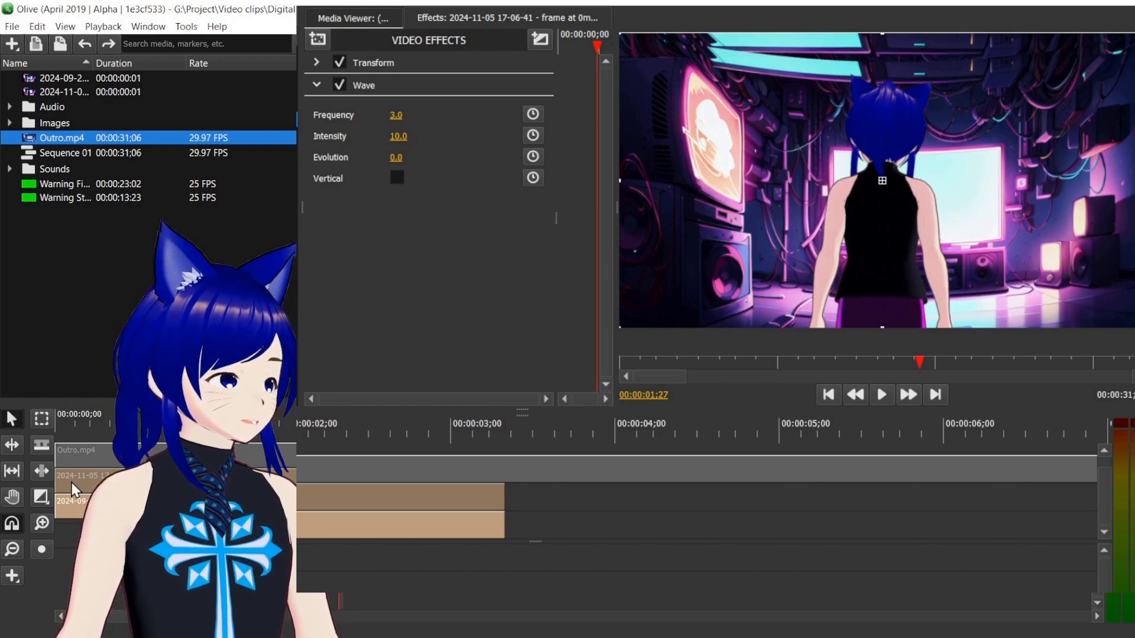
{"action": "left_click", "coordinate": [75, 426]}
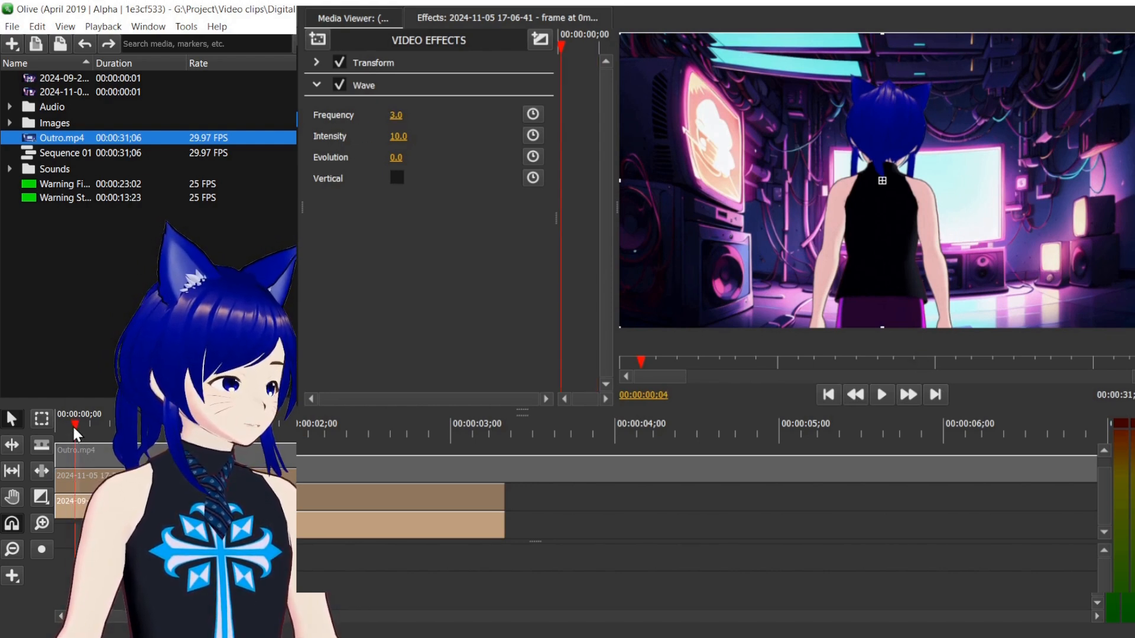
{"action": "left_click", "coordinate": [533, 115]}
{"action": "left_click", "coordinate": [467, 426]}
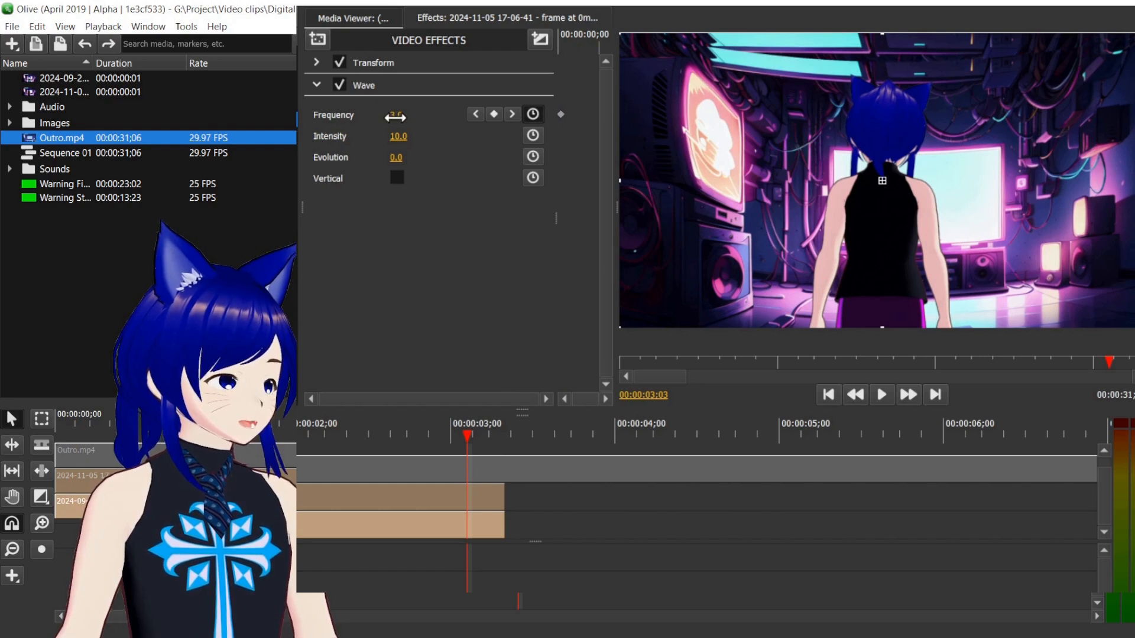
{"action": "mouse_move", "coordinate": [394, 127]}
{"action": "left_mouse_down"}
{"action": "mouse_move", "coordinate": [395, 117]}
{"action": "mouse_move", "coordinate": [402, 144]}
{"action": "left_mouse_up"}
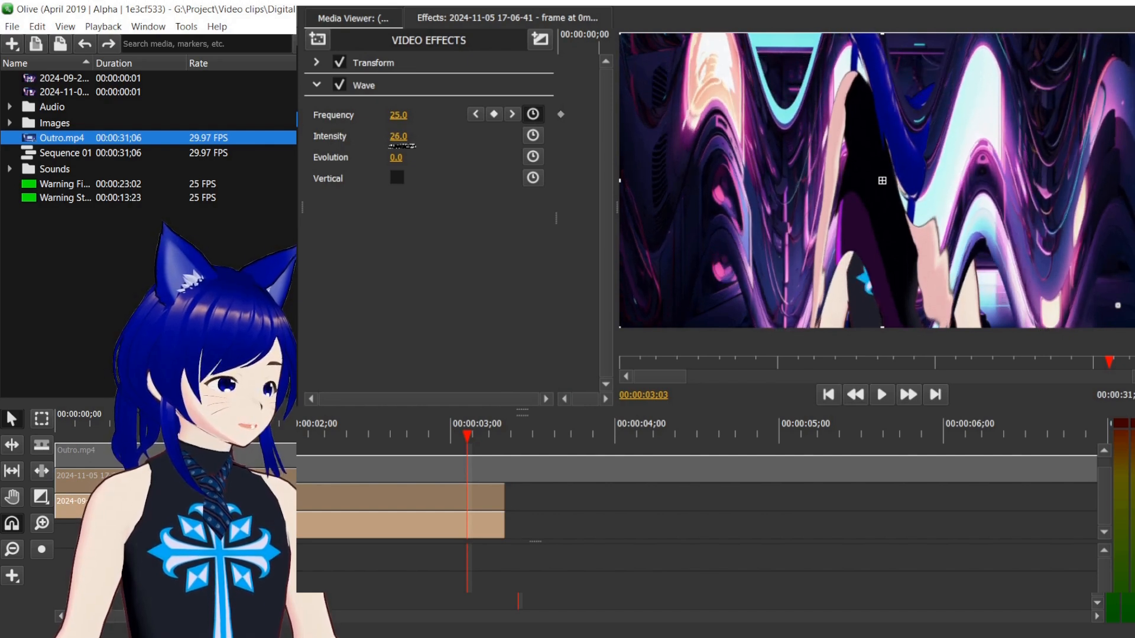
{"action": "key", "text": "ctrl+z"}
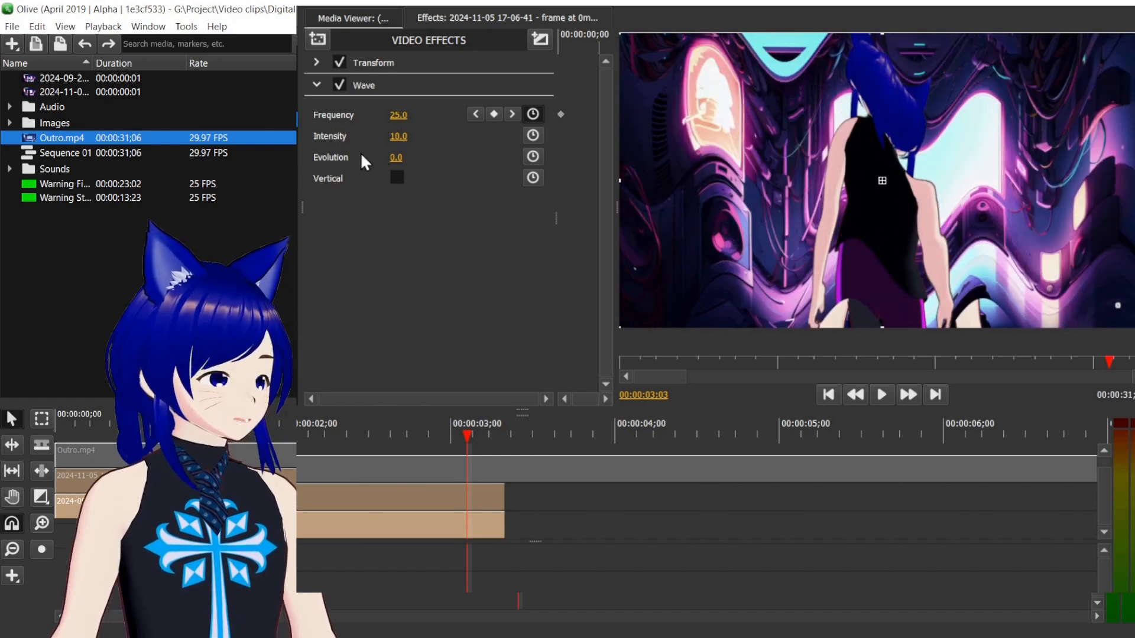
Keyframe the wave's intensity and evolution at 00:00:00;04, and set them to 30 and 13 at 00:00:03;03.
{"action": "left_click", "coordinate": [76, 432]}
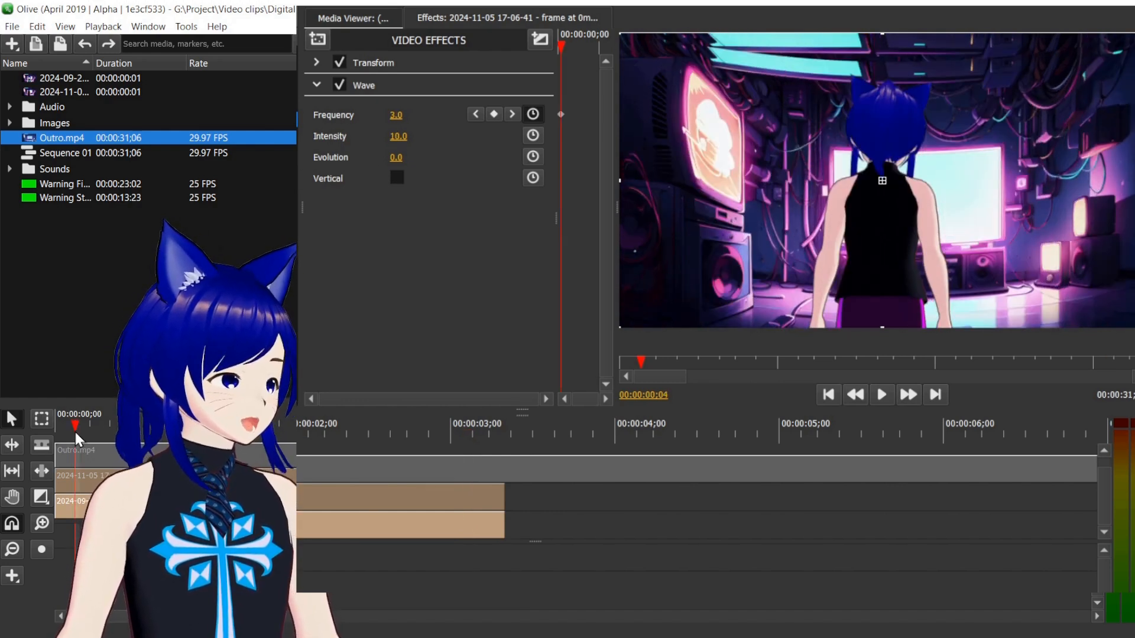
{"action": "left_click", "coordinate": [533, 136]}
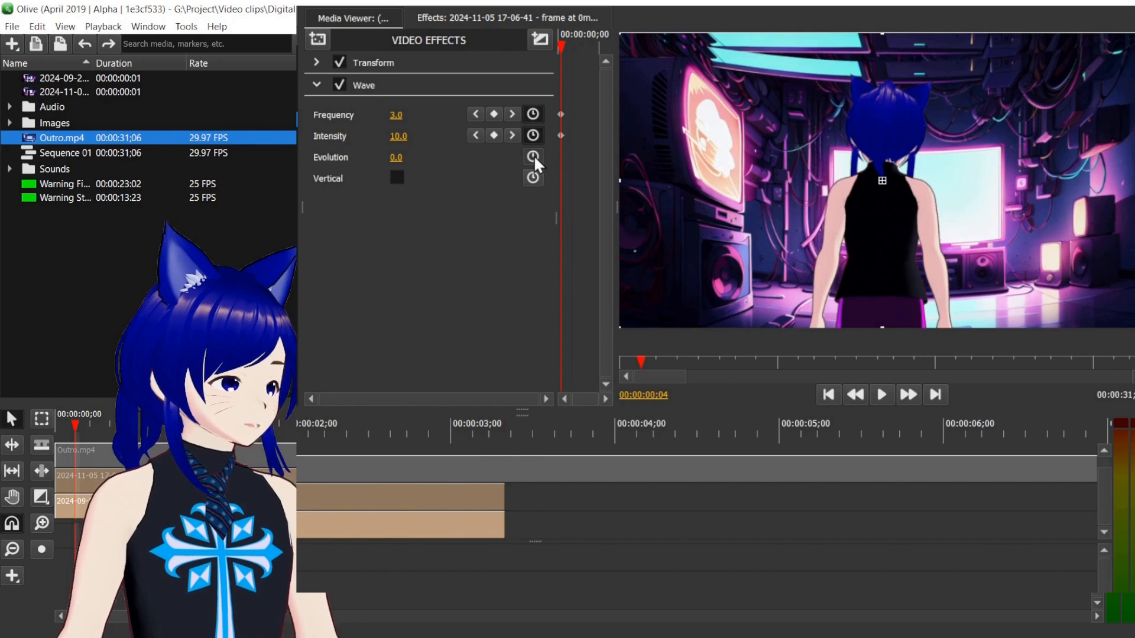
{"action": "left_click", "coordinate": [532, 156]}
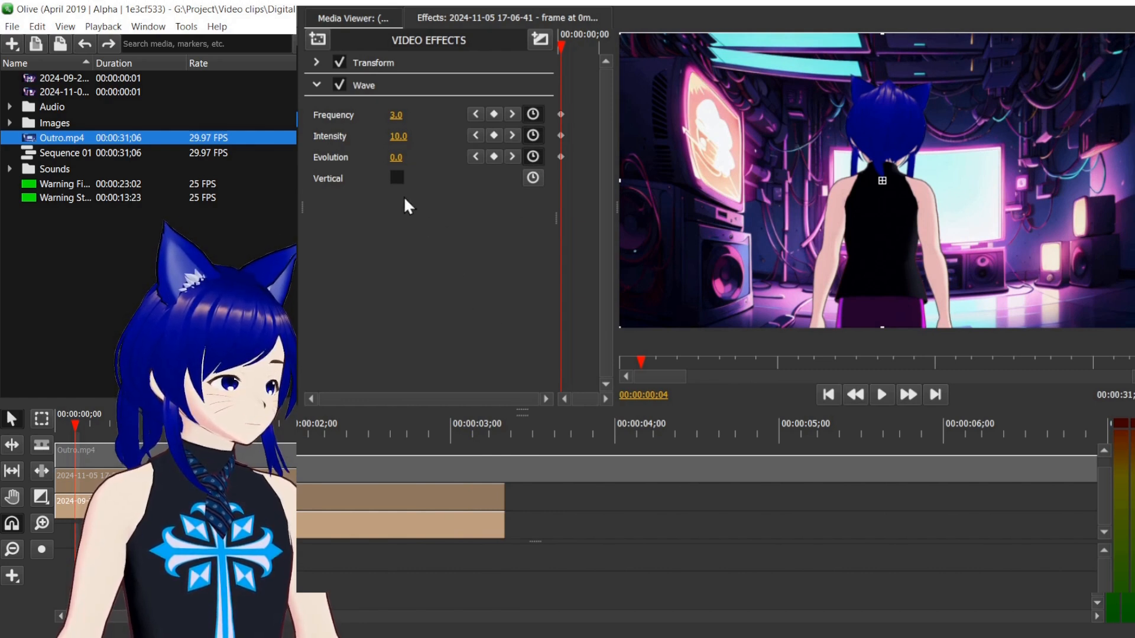
{"action": "left_click", "coordinate": [467, 433]}
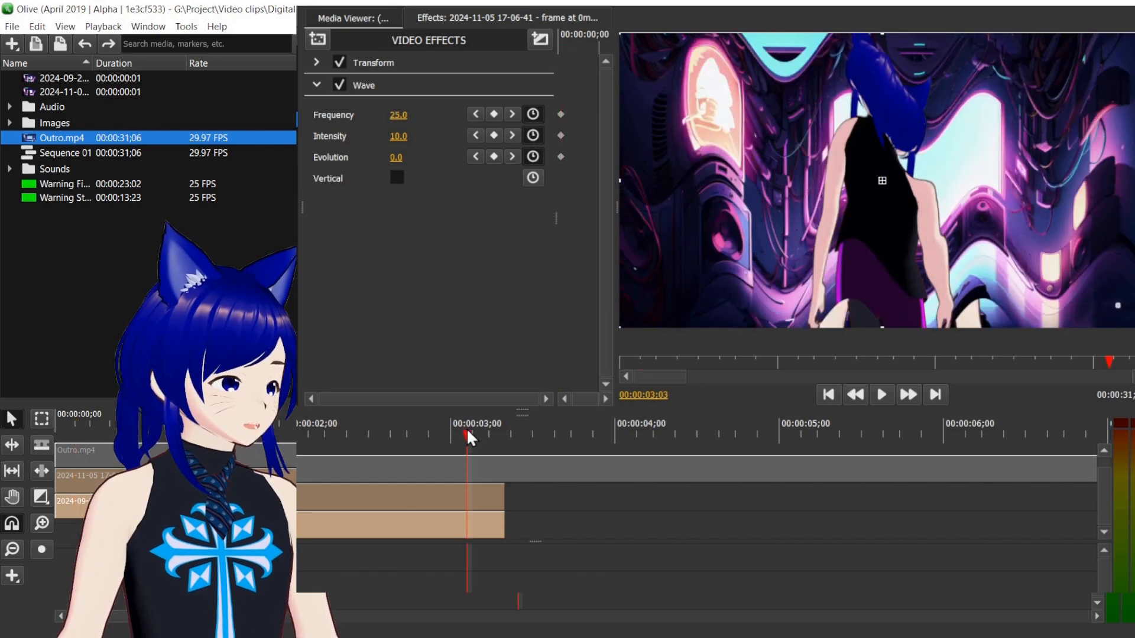
{"action": "left_click_drag", "start_coordinate": [398, 136], "coordinate": [397, 157]}
Play back the wave animation from 00:00:00;04 and delete the disabled Outro.mp4 clip from the timeline.
{"action": "left_click", "coordinate": [77, 424]}
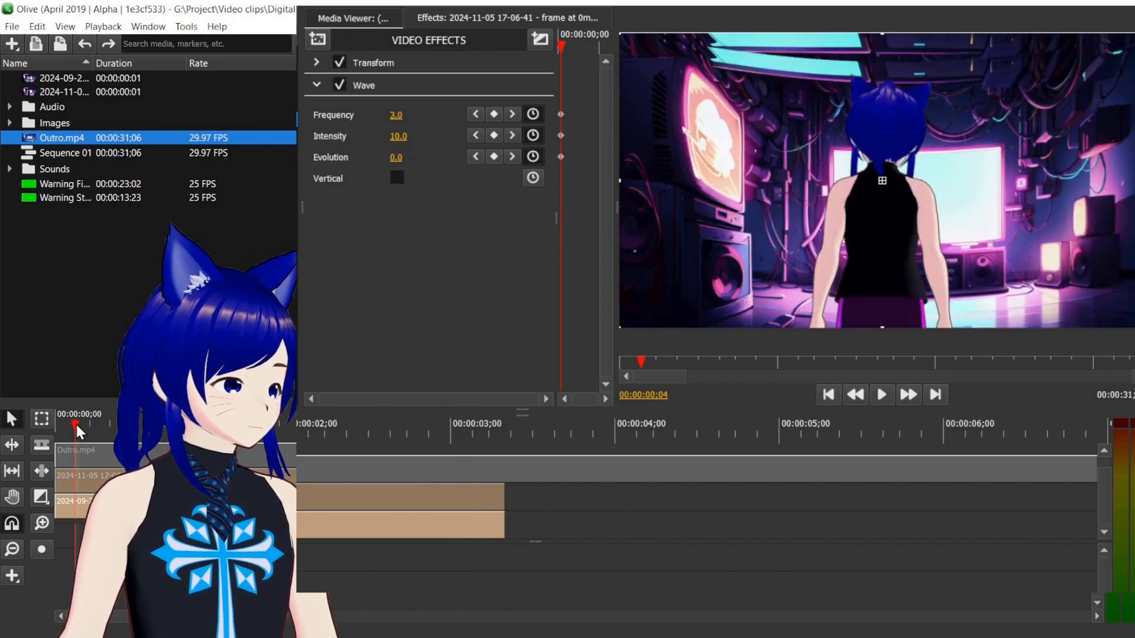
{"action": "key", "text": "space"}
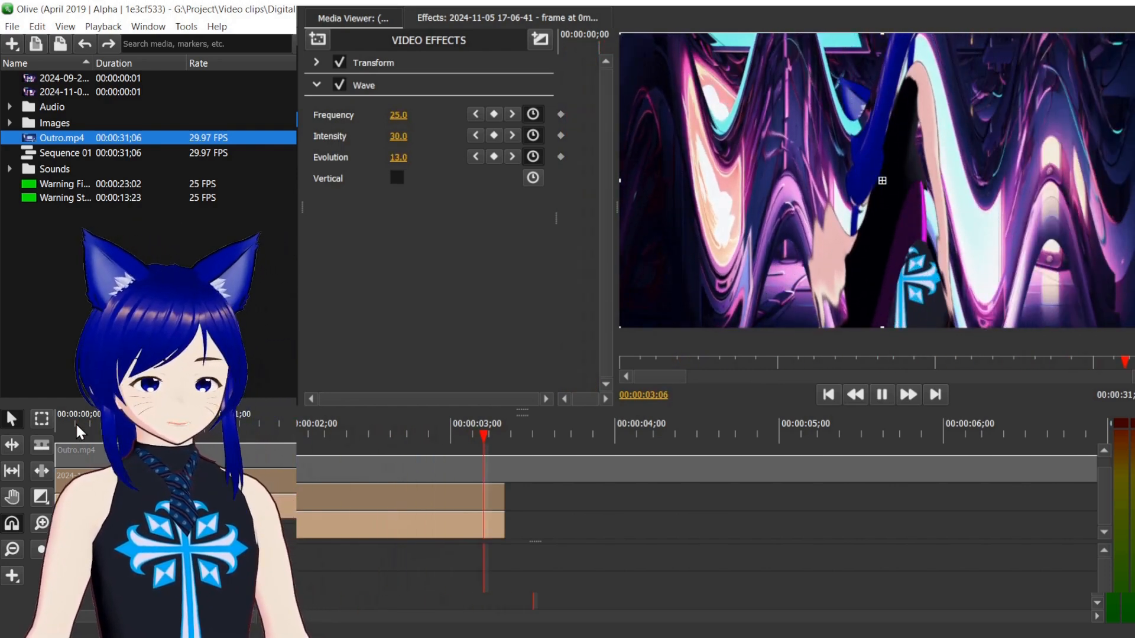
{"action": "key", "text": "space"}
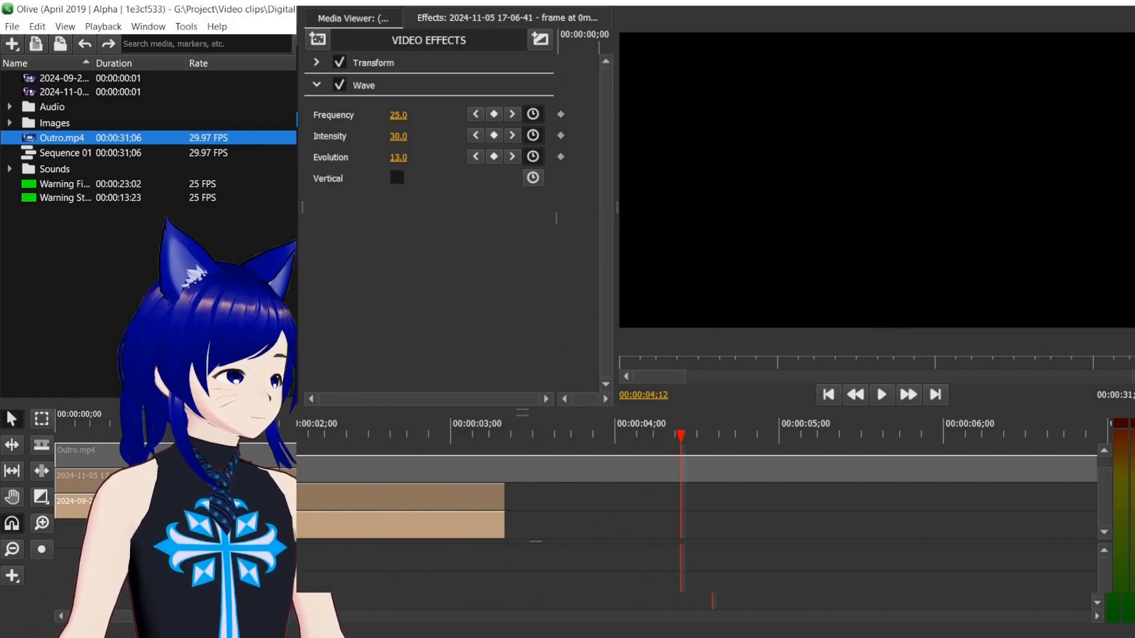
{"action": "left_click", "coordinate": [559, 459]}
{"action": "key", "text": "Delete"}
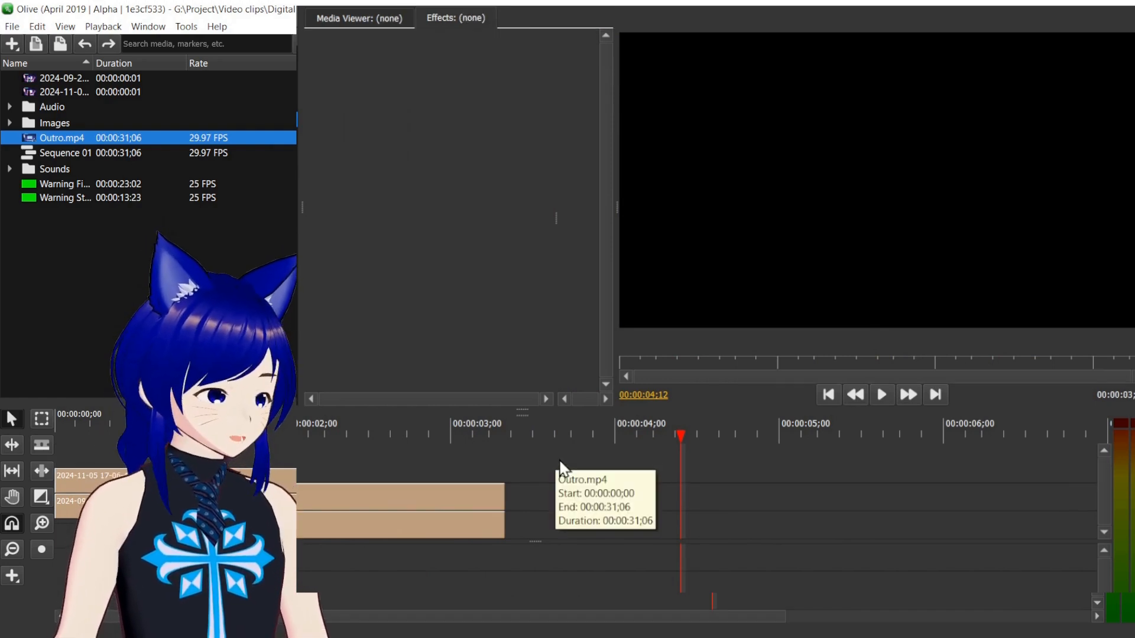
Make the 2024-11-05 image clip's wave vertical and play the animation back from near the start.
{"action": "left_click", "coordinate": [337, 434]}
{"action": "left_click", "coordinate": [313, 496]}
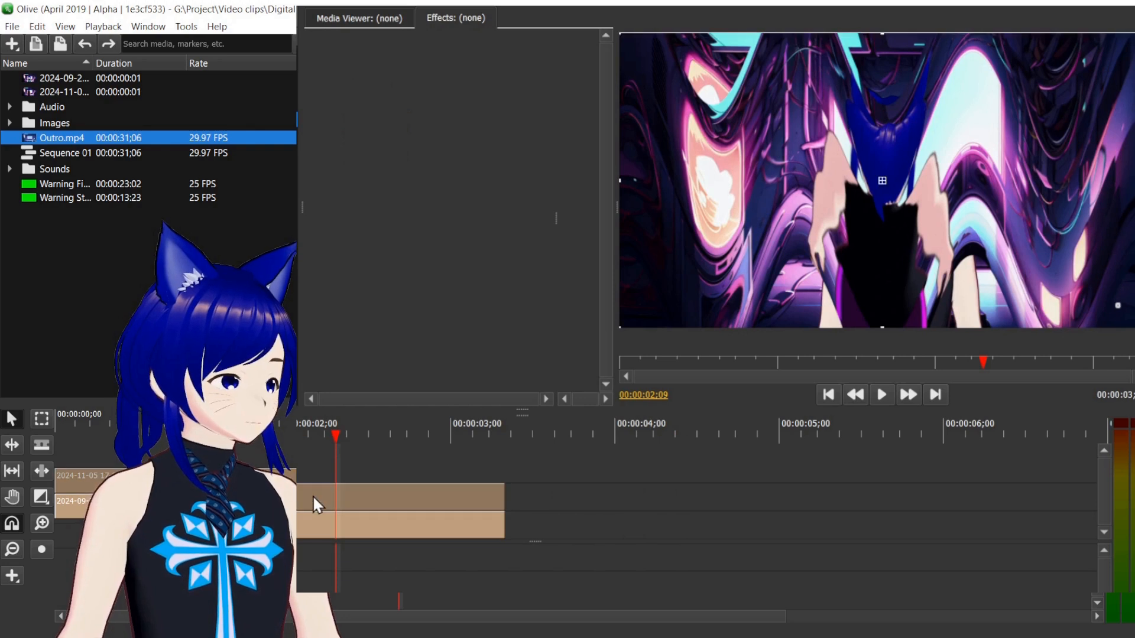
{"action": "left_click", "coordinate": [397, 178]}
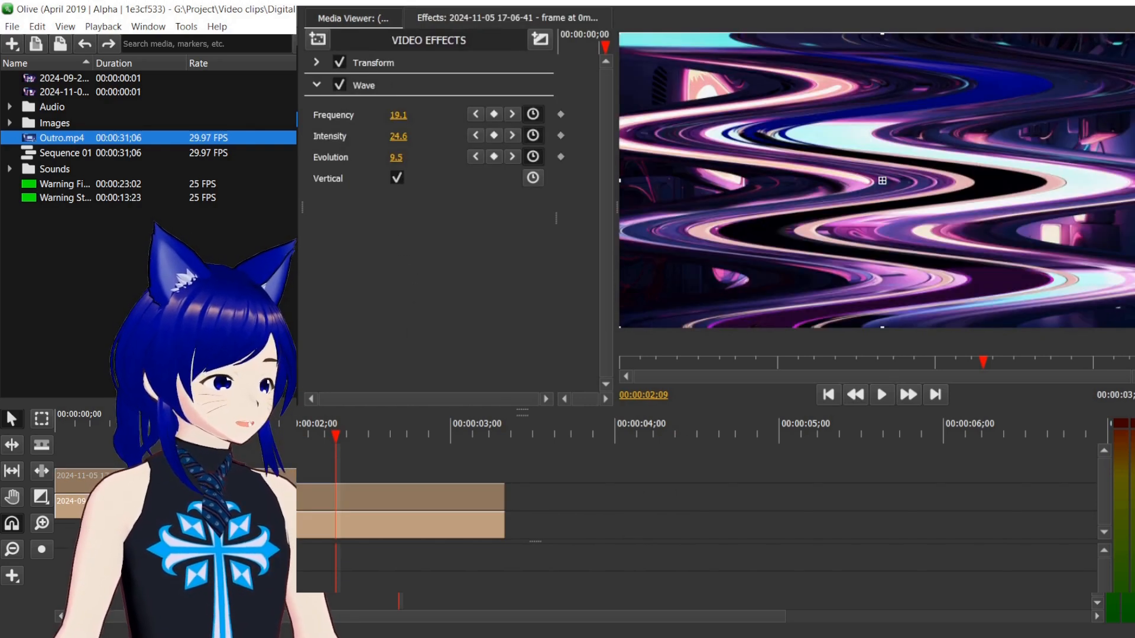
{"action": "left_click", "coordinate": [65, 424]}
{"action": "key", "text": "space"}
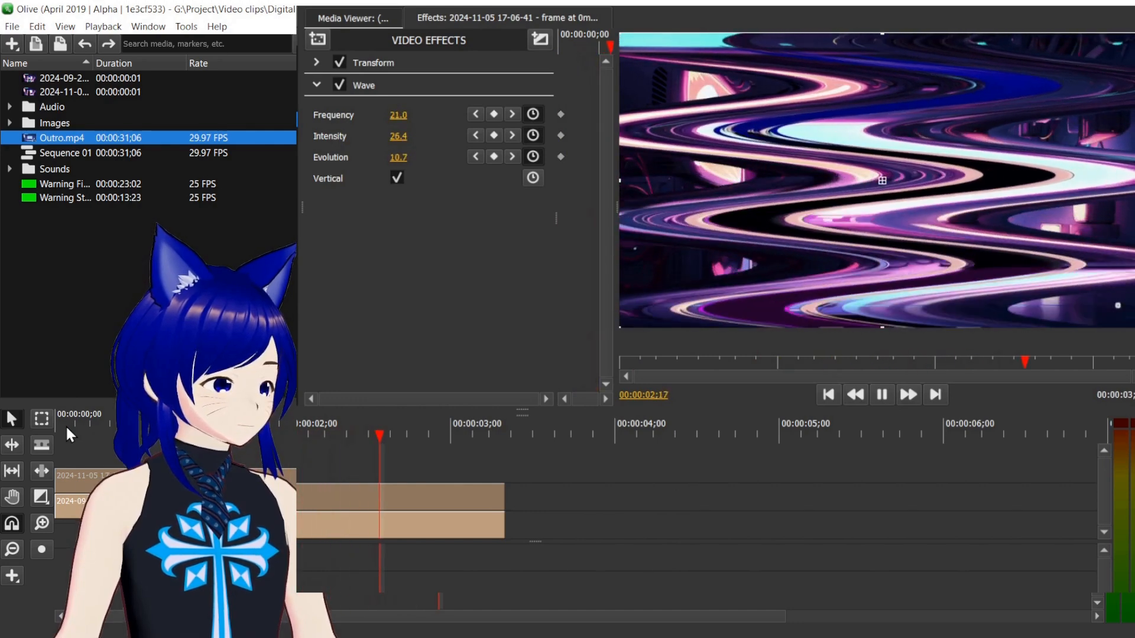
{"action": "key", "text": "space"}
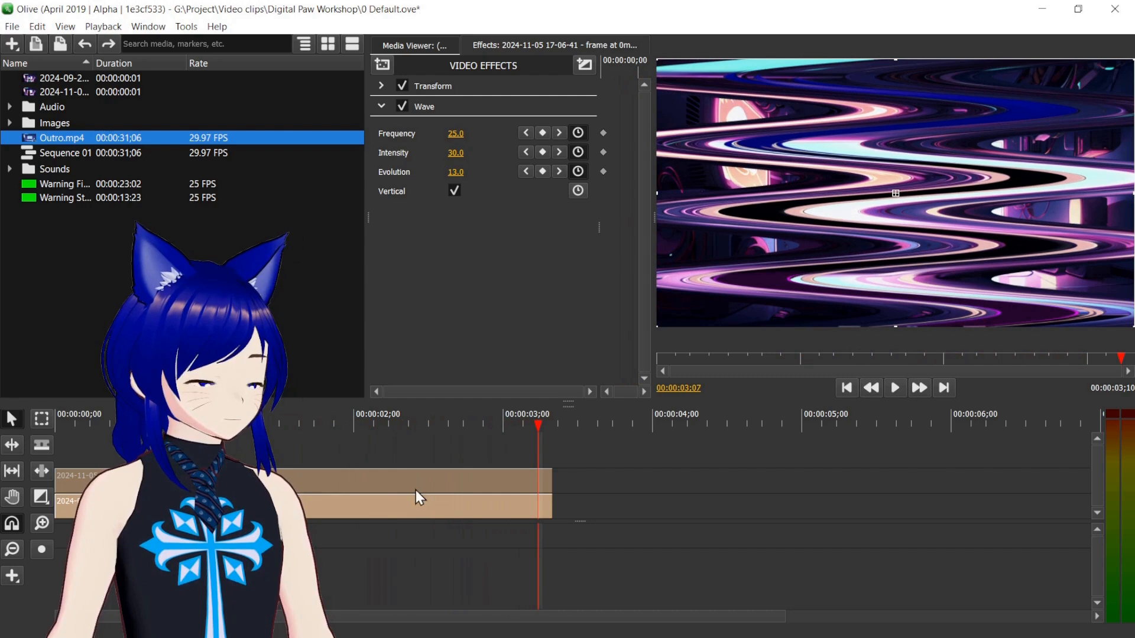